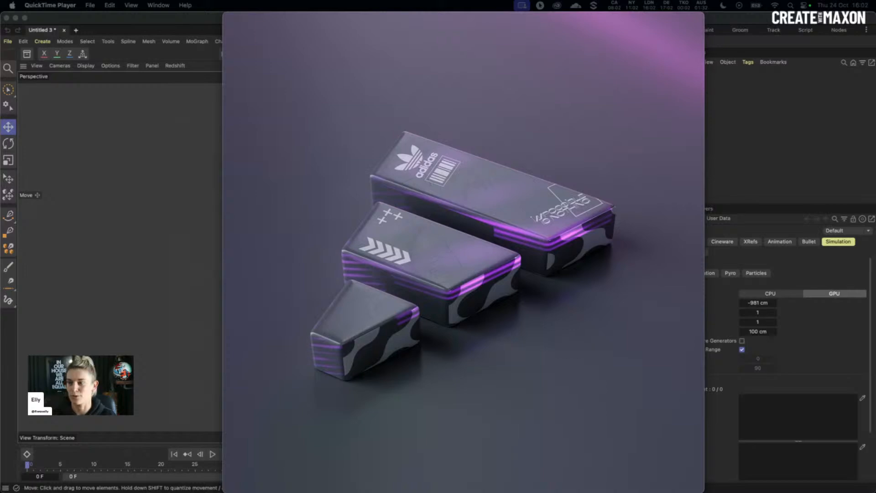
Play the reference clip Deflate, Inflate, Pop.mp4, replay it from the start, and switch to Cinema 4D
mouse_move(459, 147)
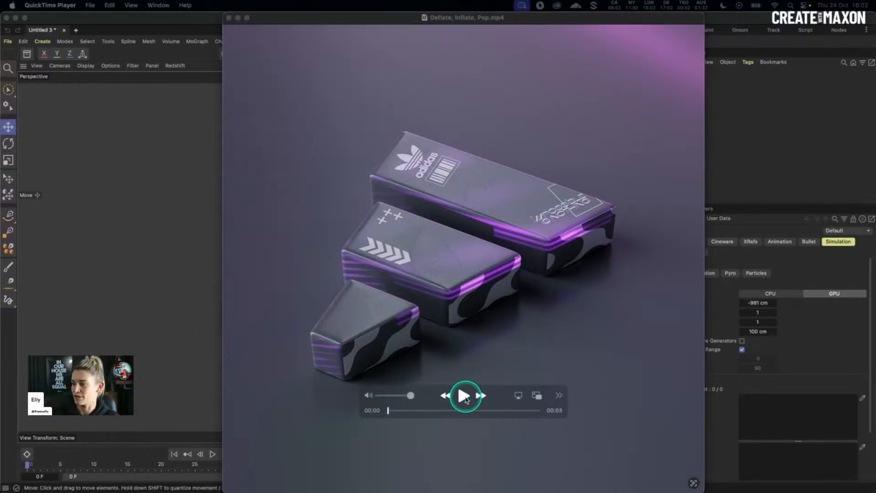
left_click(464, 397)
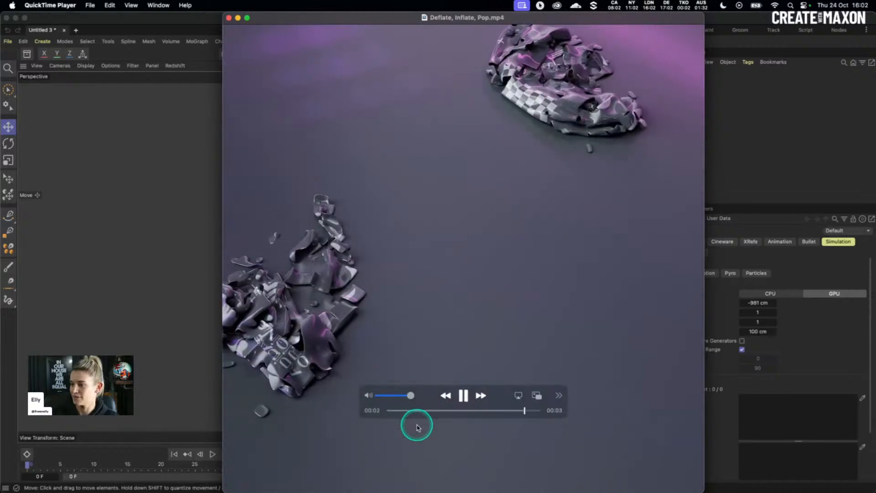
left_click(388, 410)
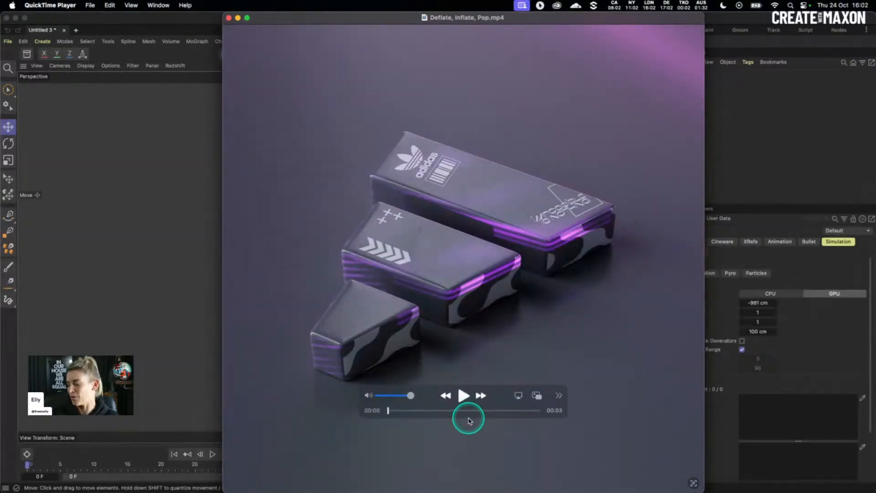
left_click(463, 396)
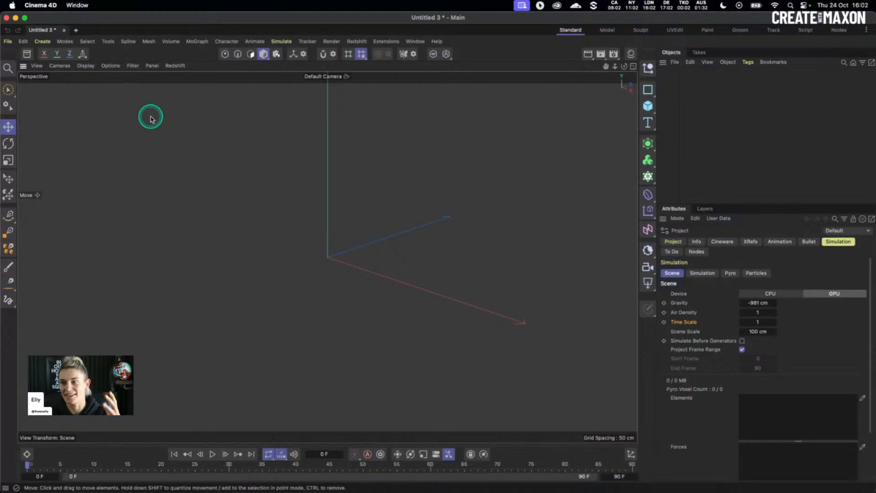
left_click(150, 115)
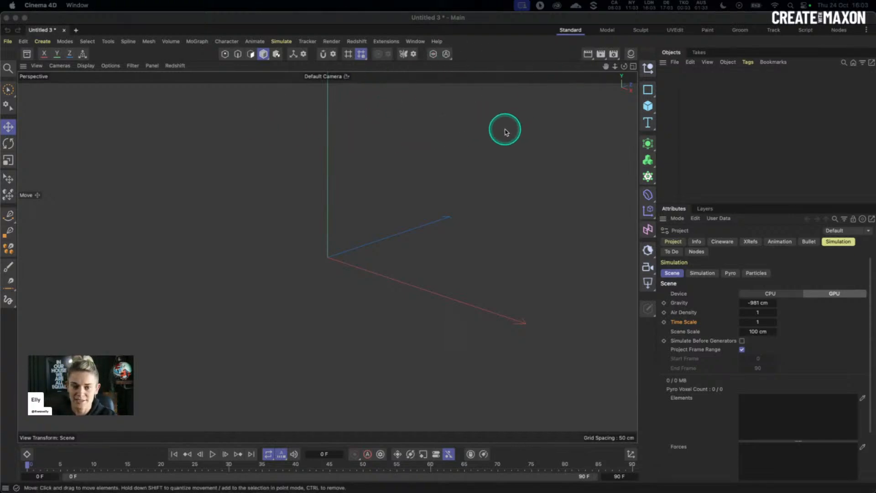
Add a sphere primitive to the empty scene and set its type to Hexahedron
left_click(648, 106)
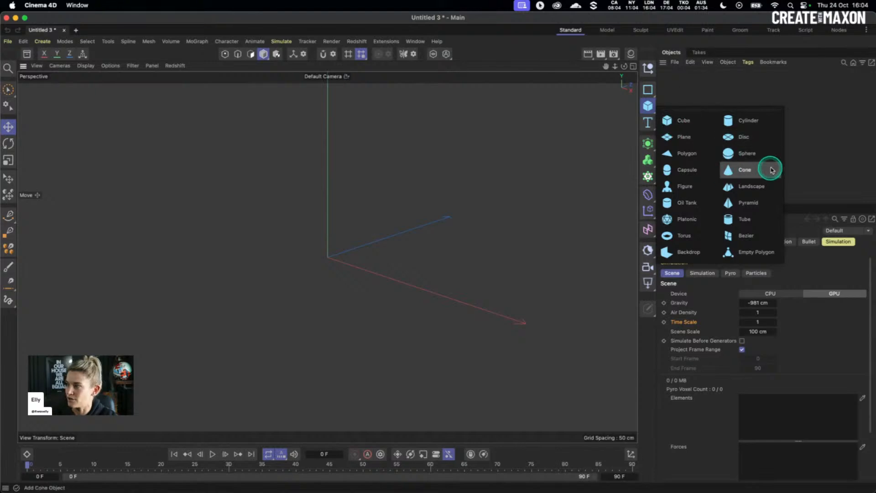
left_click(768, 167)
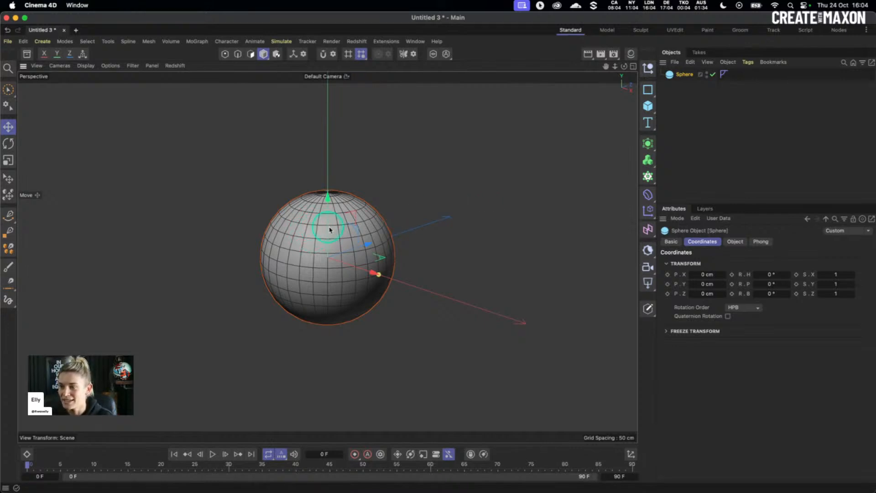
left_click(734, 242)
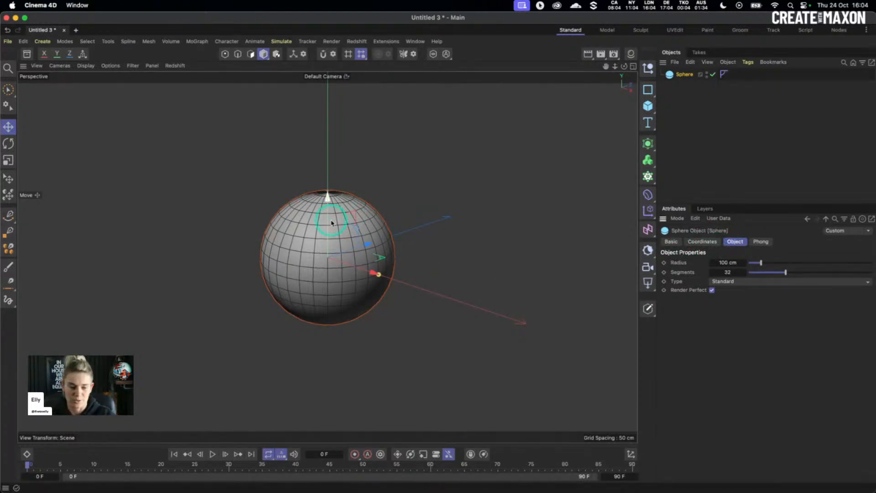
left_click_drag(329, 219, 352, 228, "alt")
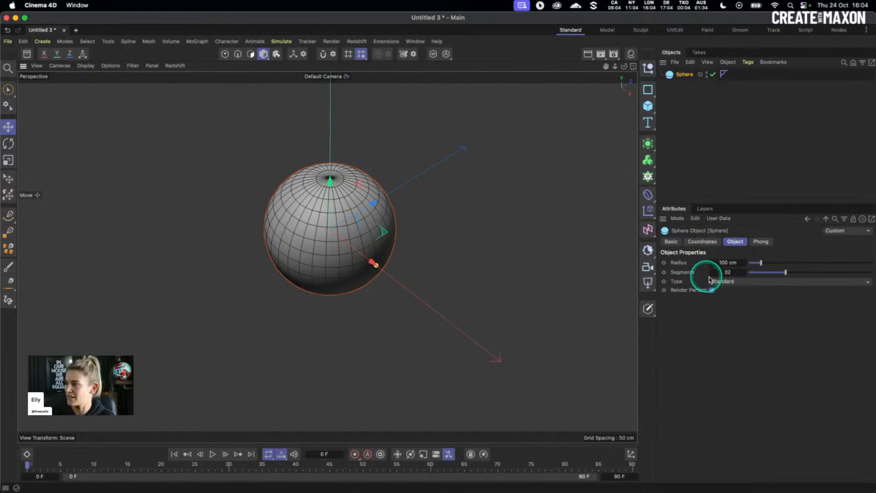
left_click(733, 281)
left_click(734, 322)
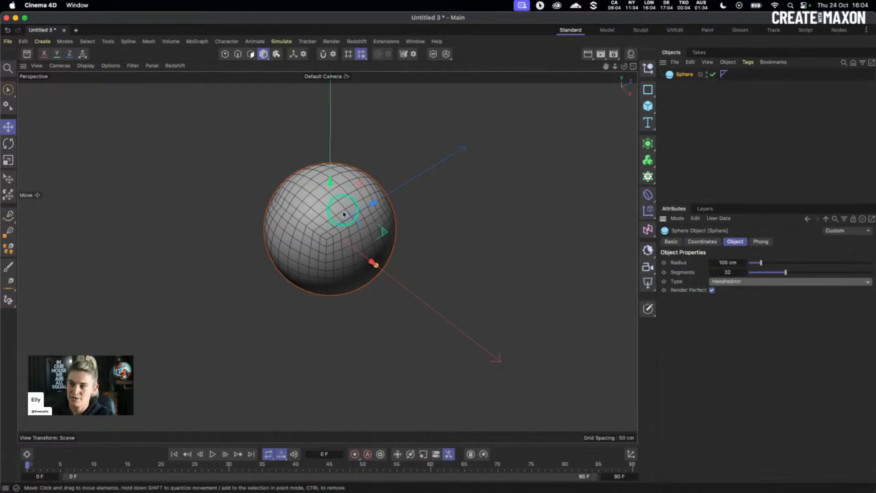
left_click_drag(364, 224, 369, 182, "alt")
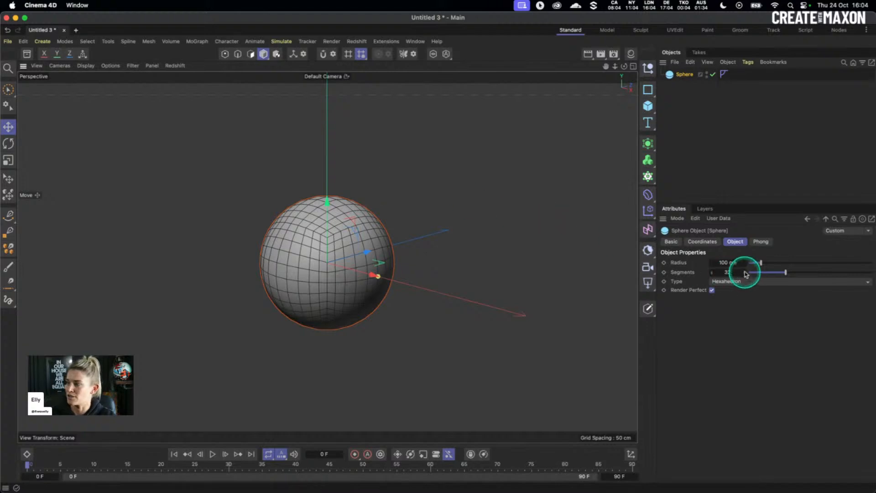
Set the sphere's radius to 30 cm and its segments to 64
left_click(733, 263)
type("30")
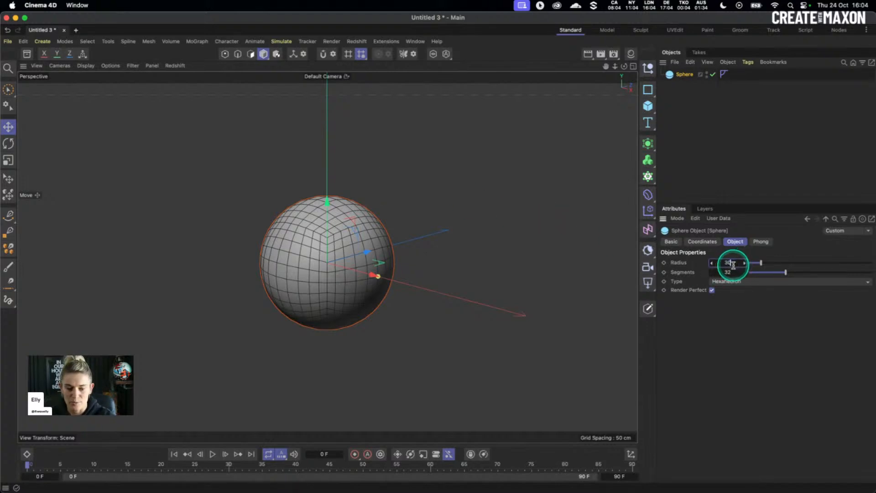
left_click(732, 271)
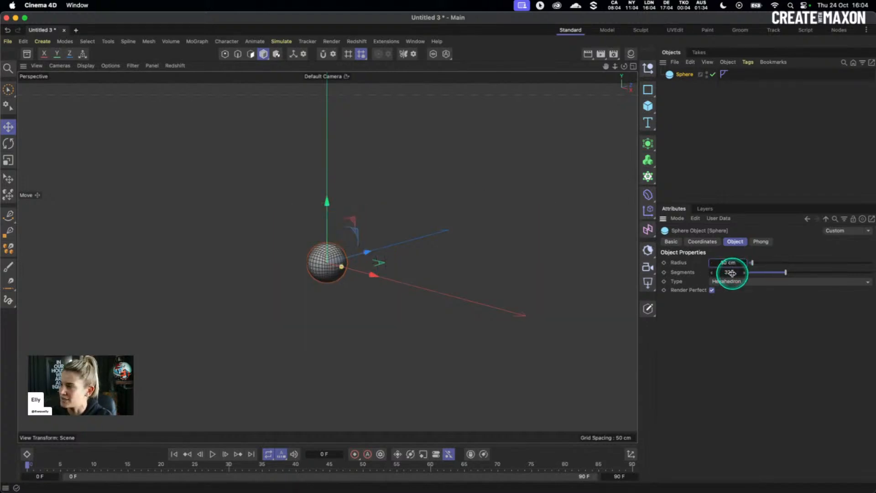
type("64")
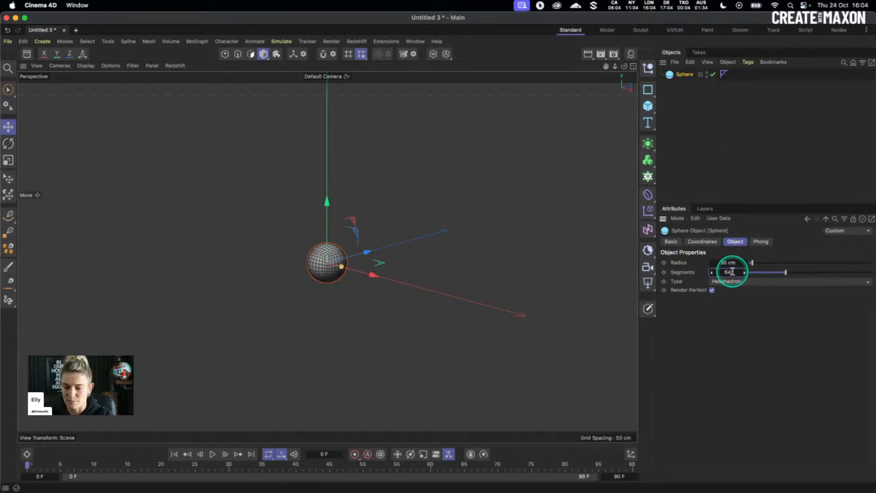
key("Return")
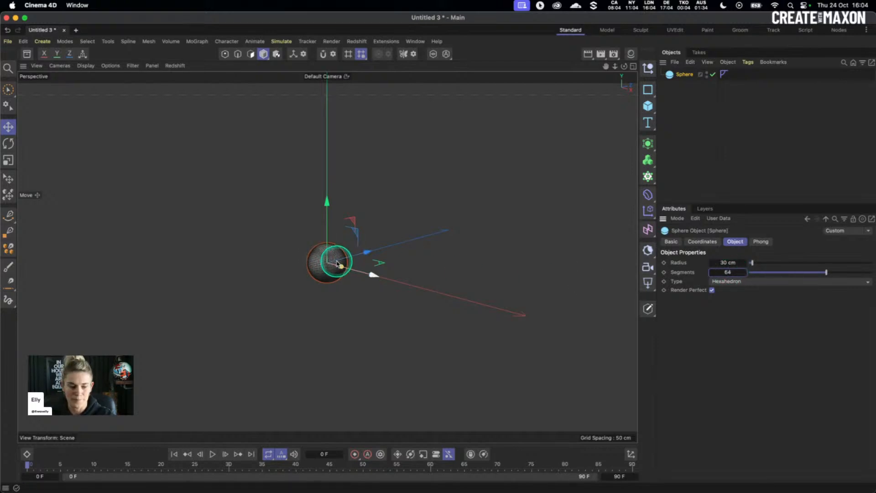
scroll(342, 261, "up", 5)
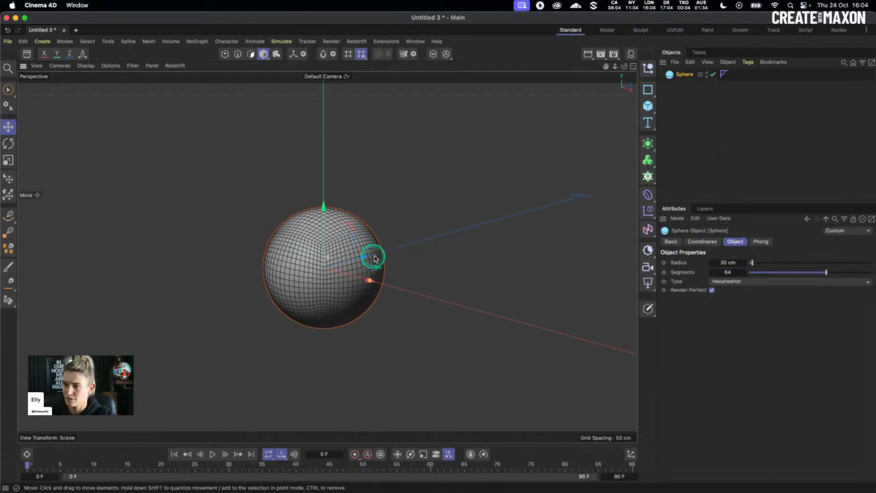
middle_click_drag(375, 259, 379, 259, "alt")
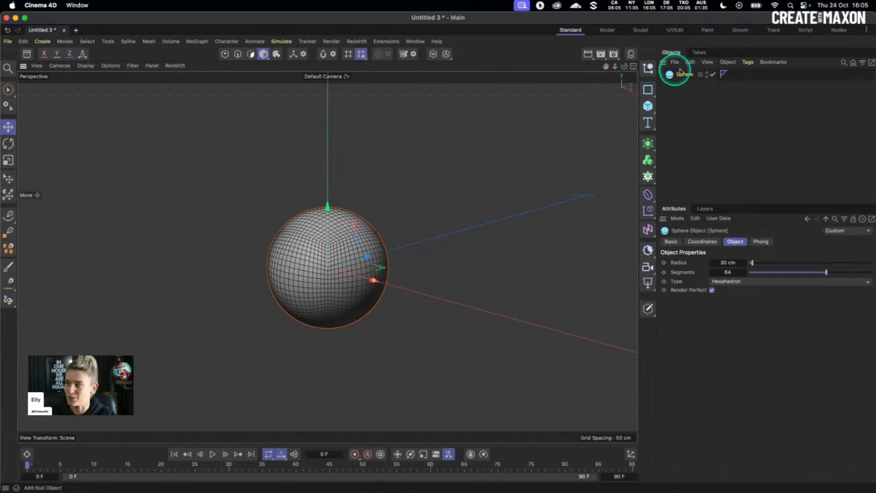
Add a plane as the floor and raise the sphere along the Y axis so it rests above it
left_click(648, 106)
left_click(688, 137)
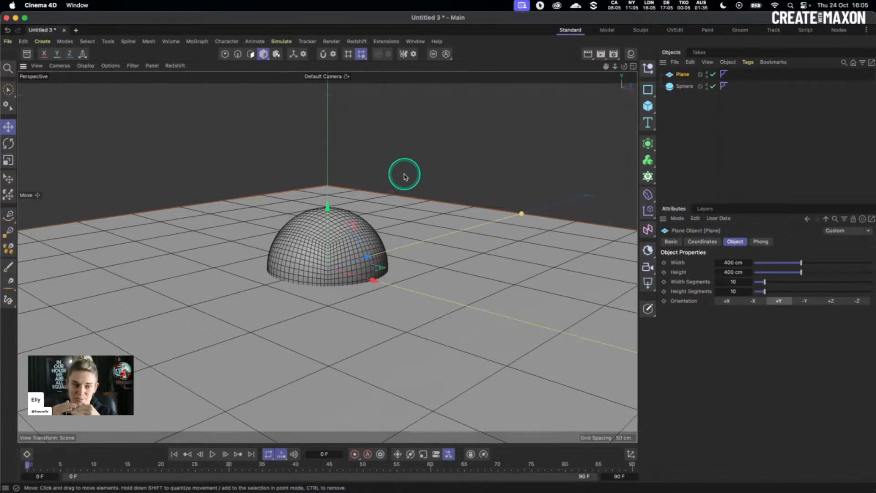
left_click(683, 85)
left_click_drag(334, 208, 333, 149)
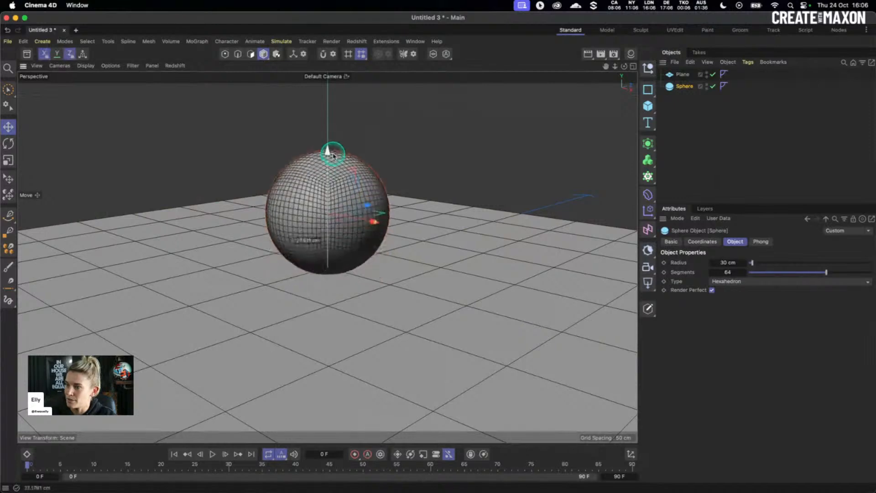
Fine-tune the sphere's height in the Front view so it sits just above the plane, and deselect it
left_click(630, 69)
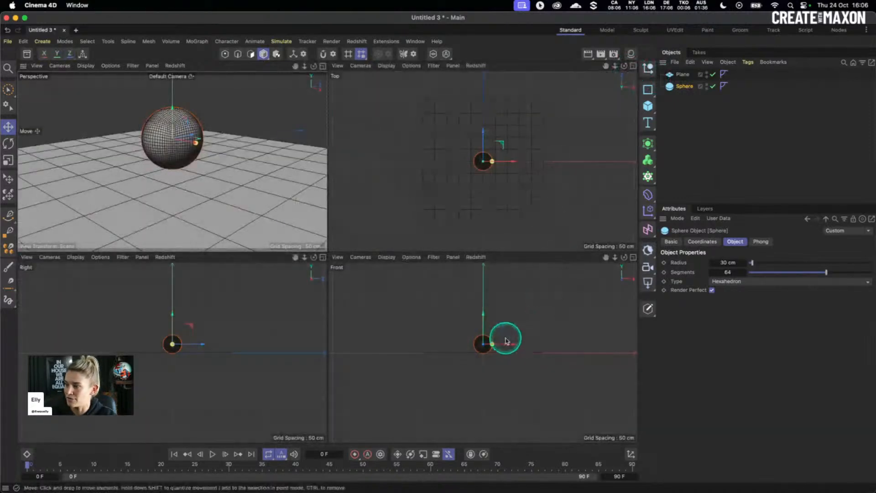
right_click_drag(490, 346, 568, 329, "alt")
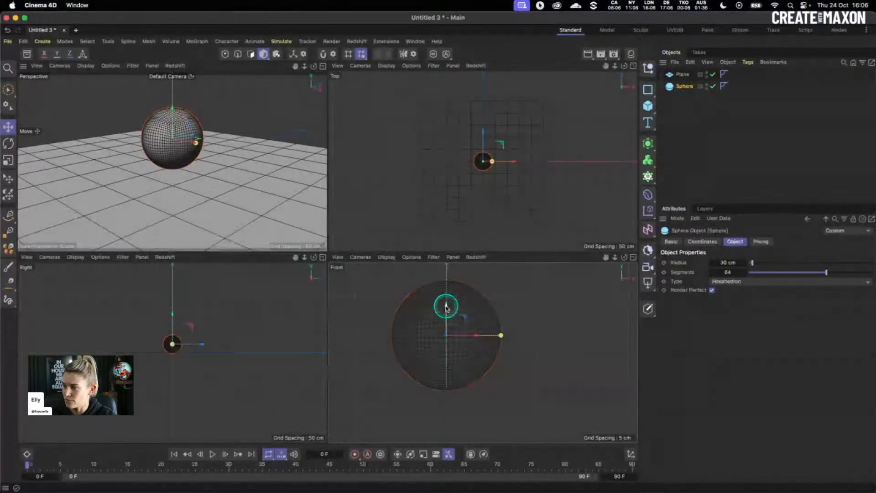
left_click_drag(447, 308, 446, 305)
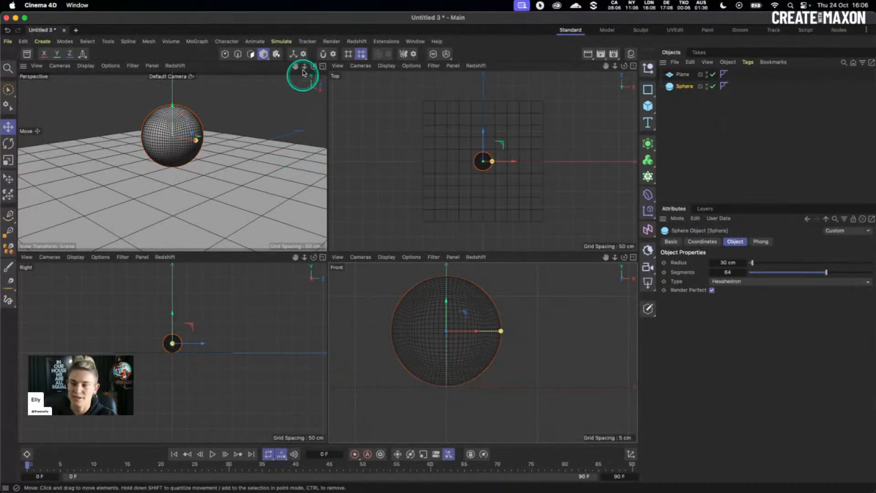
middle_click(323, 78)
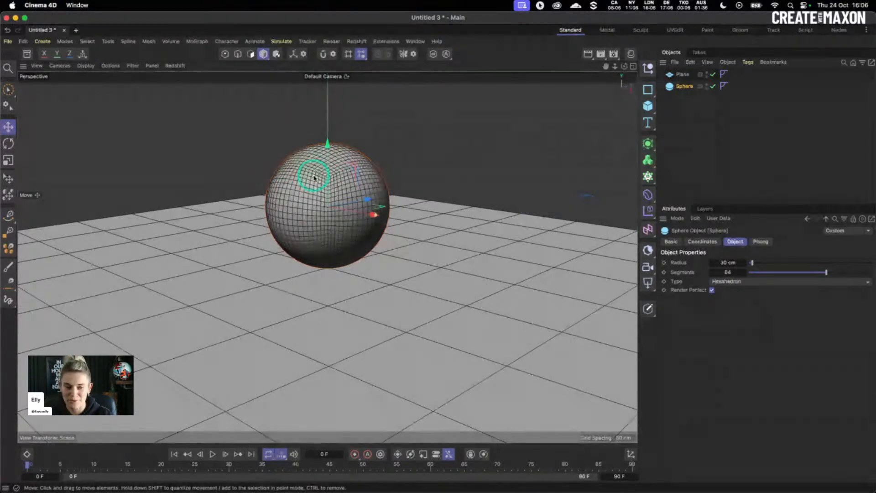
left_click(439, 159)
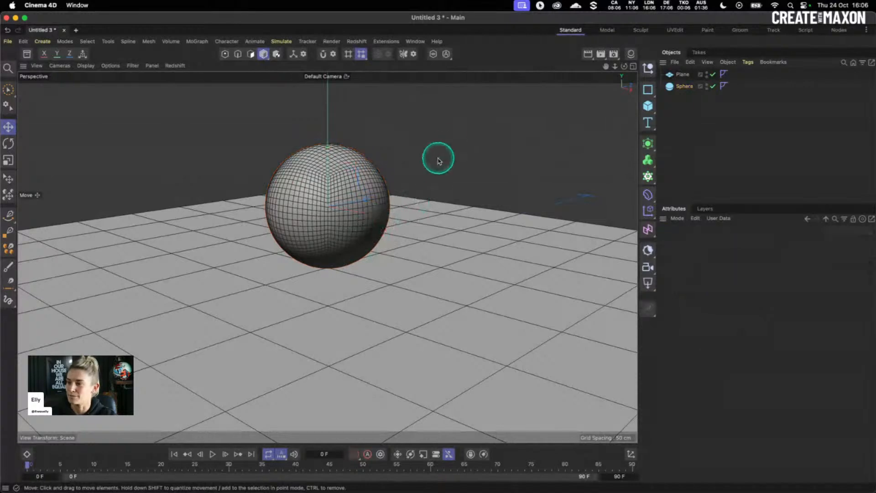
middle_click_drag(343, 211, 338, 270, "alt")
right_click_drag(327, 263, 330, 261, "alt")
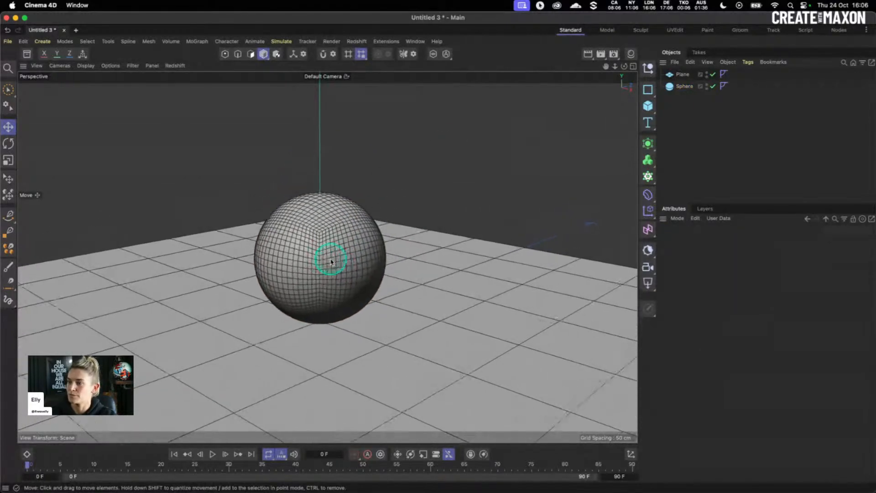
middle_click_drag(330, 260, 336, 268, "alt")
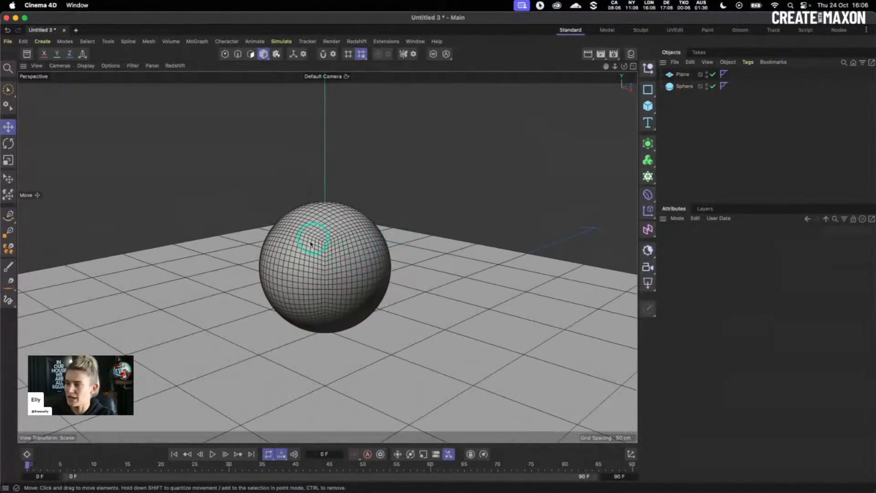
Add a Collider simulation tag to the plane
right_click(685, 76)
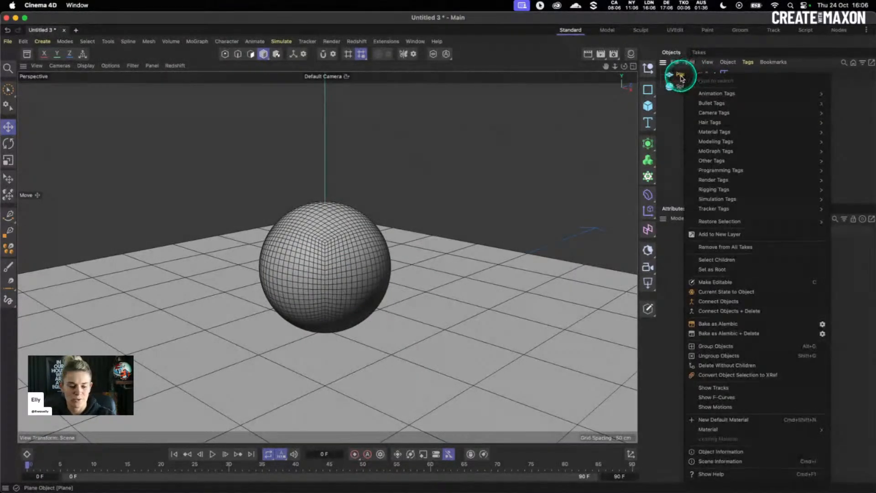
type("collision")
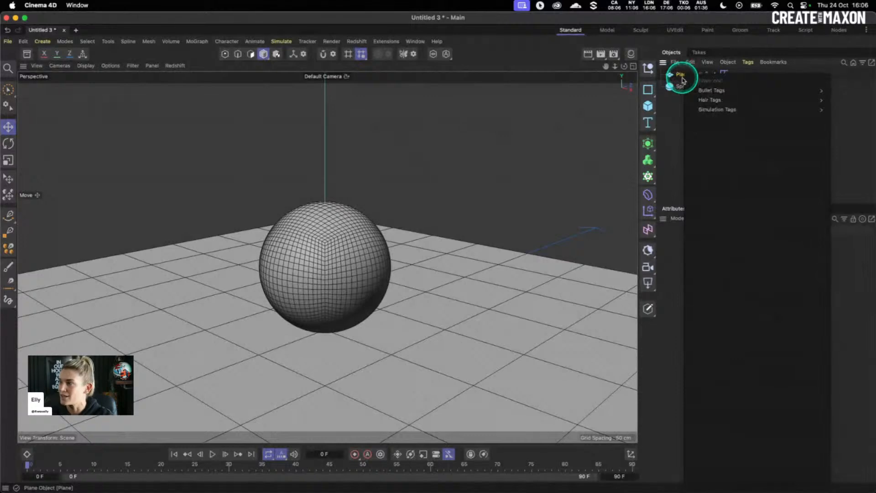
mouse_move(718, 112)
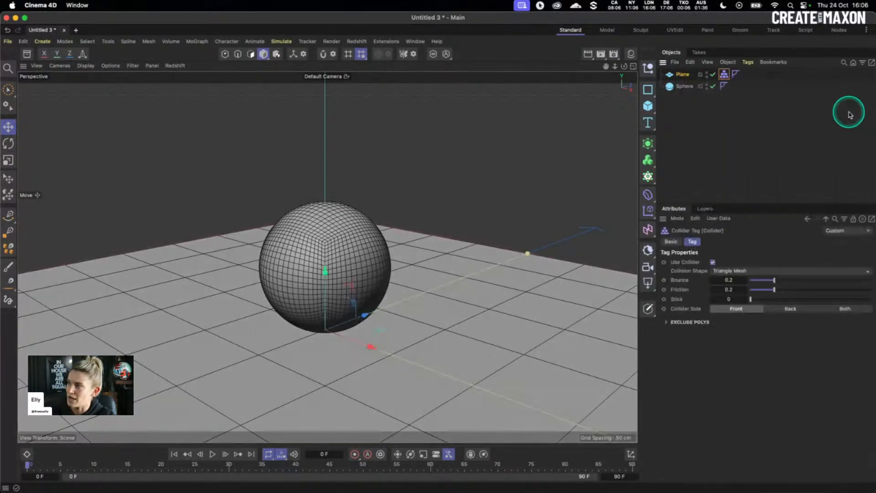
left_click(848, 110)
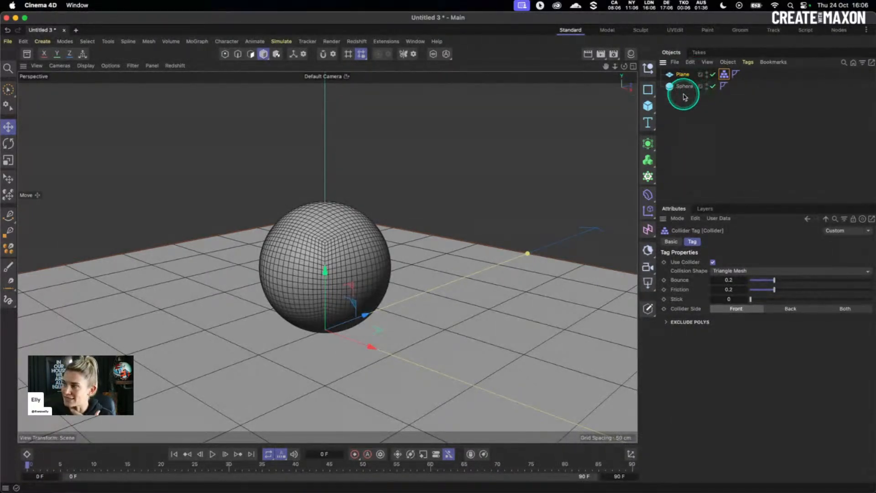
Add a Cloth simulation tag to the sphere and play the simulation to watch it fall onto the plane
right_click(685, 89)
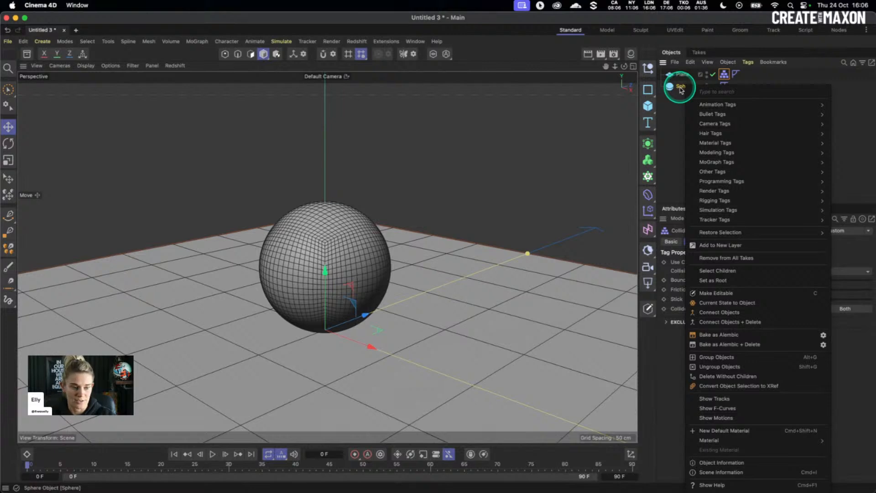
type("coll")
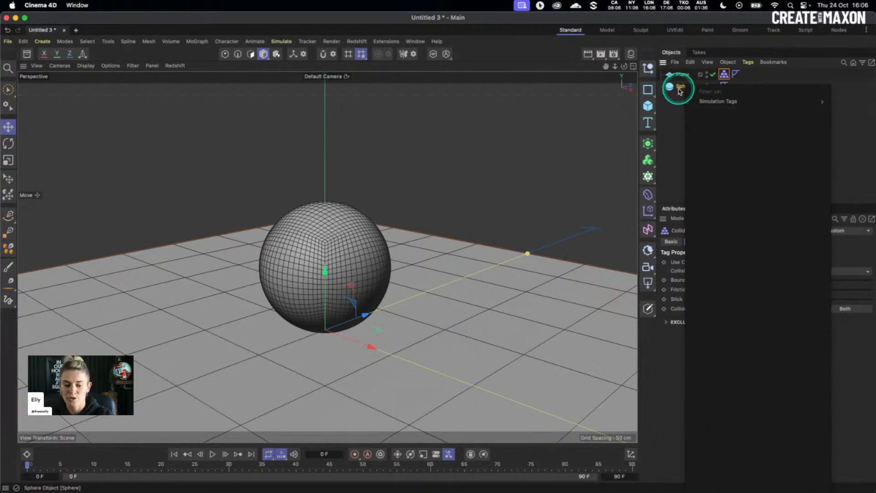
mouse_move(718, 101)
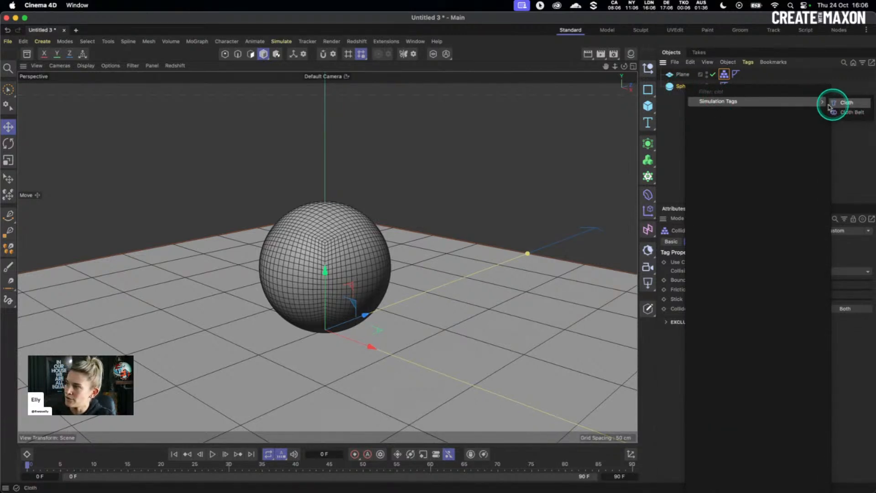
left_click(848, 104)
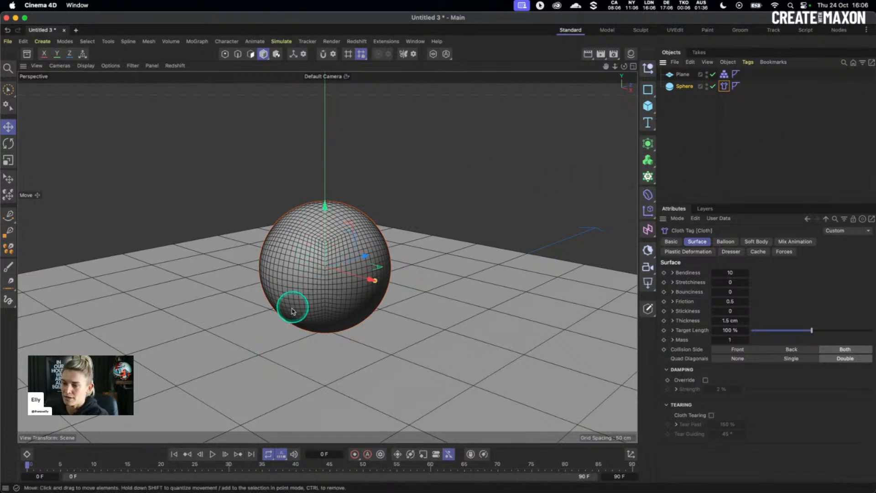
left_click(213, 455)
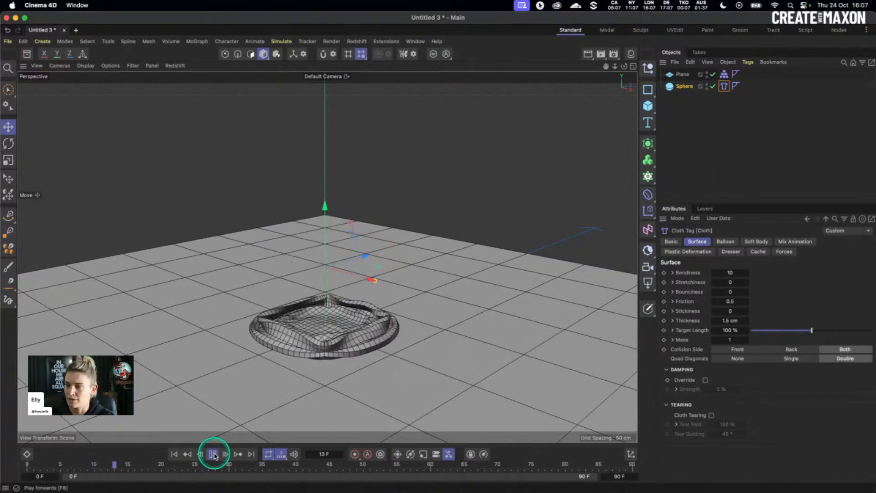
Replay the cloth simulation from the first frame to review how the sphere collapses, and rewind it
left_click(213, 455)
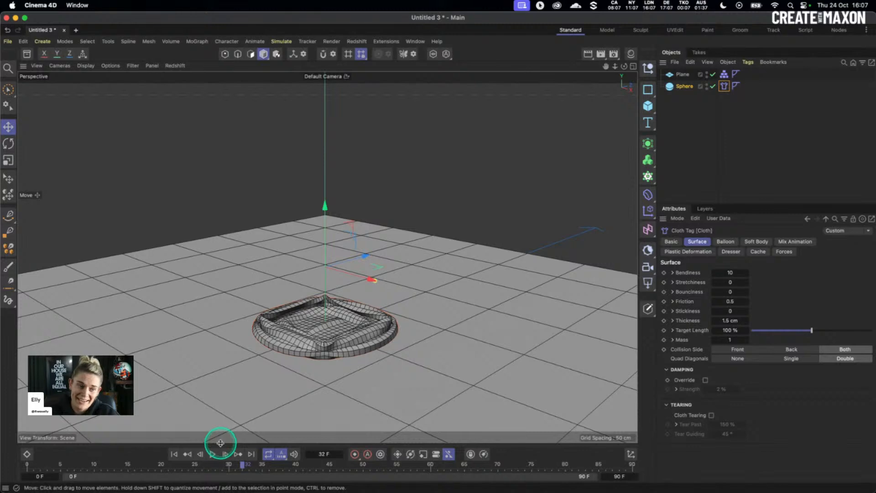
left_click(174, 455)
left_click(212, 455)
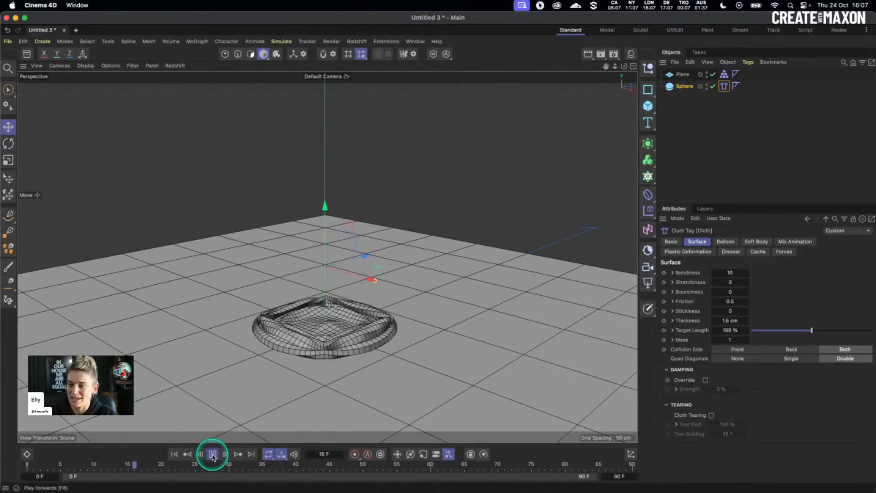
left_click(174, 454)
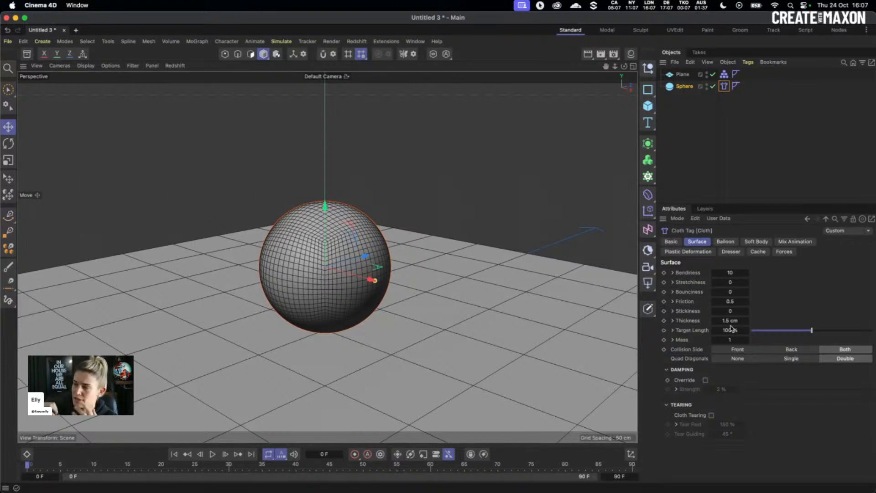
Set the sphere's cloth Bendiness to 50 and Thickness to 0.5 cm, then play the simulation and rewind it
double_click(732, 272)
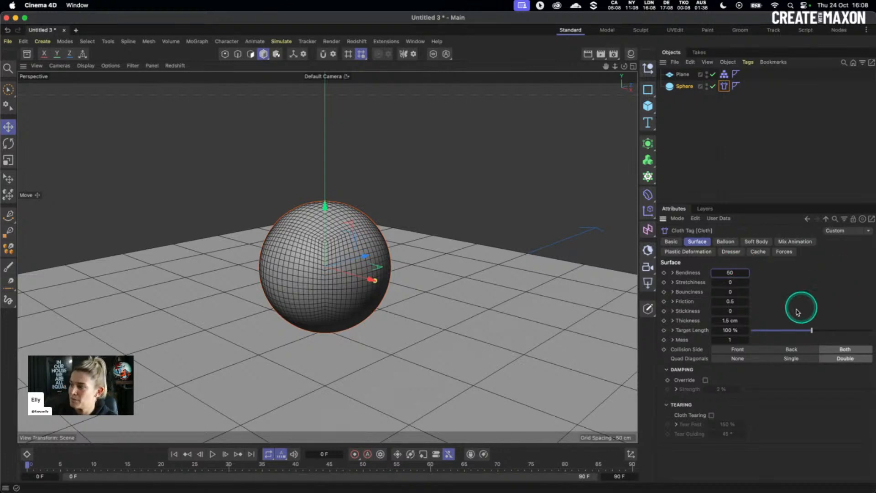
left_click(730, 321)
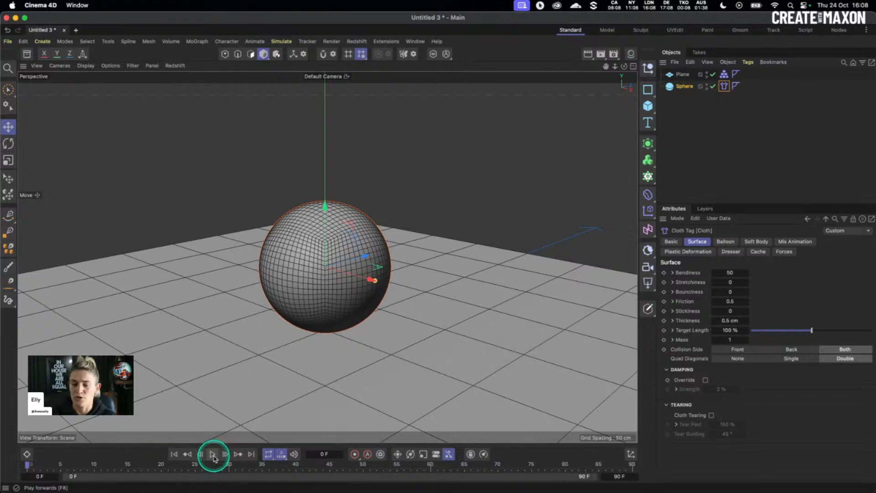
left_click(213, 455)
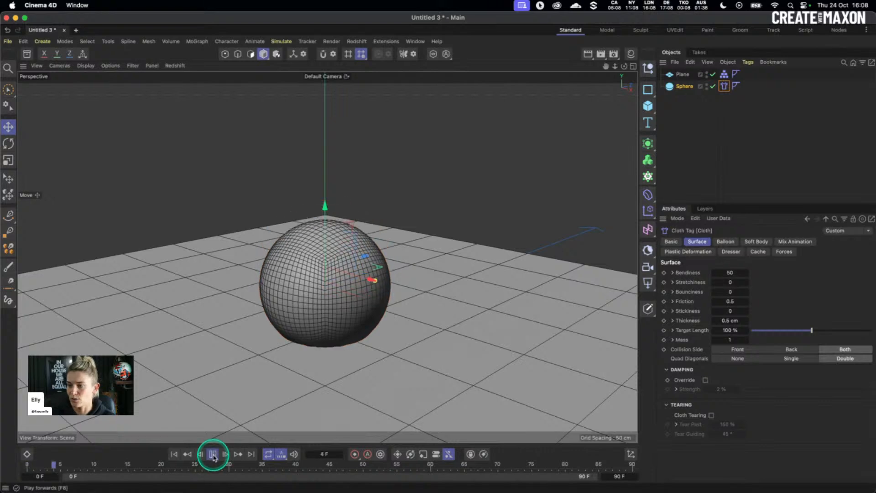
left_click(213, 455)
left_click(174, 454)
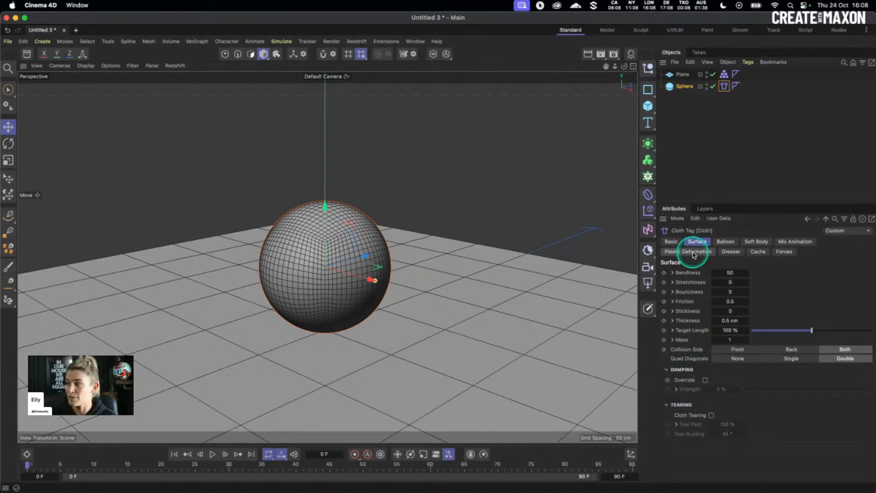
Review the cloth tag's basic and surface properties and the project's simulation settings, and return to the sphere's cloth tag
left_click(675, 243)
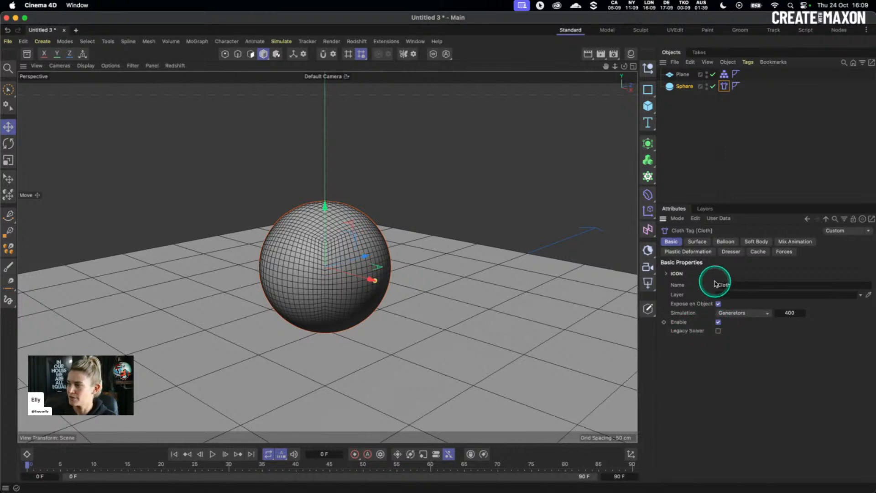
left_click(698, 242)
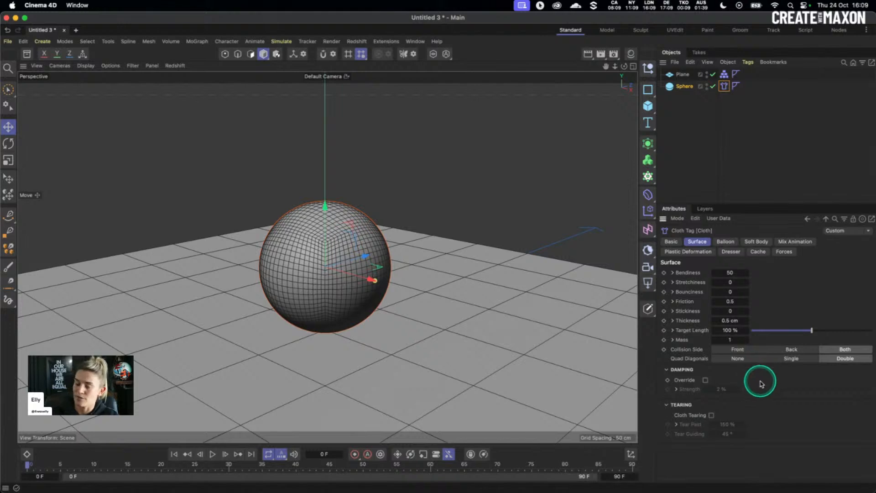
key("super+d")
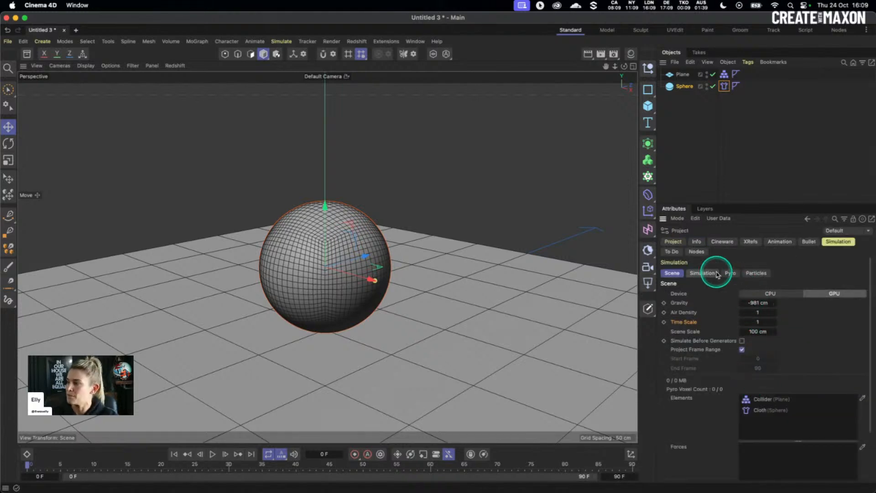
left_click(702, 273)
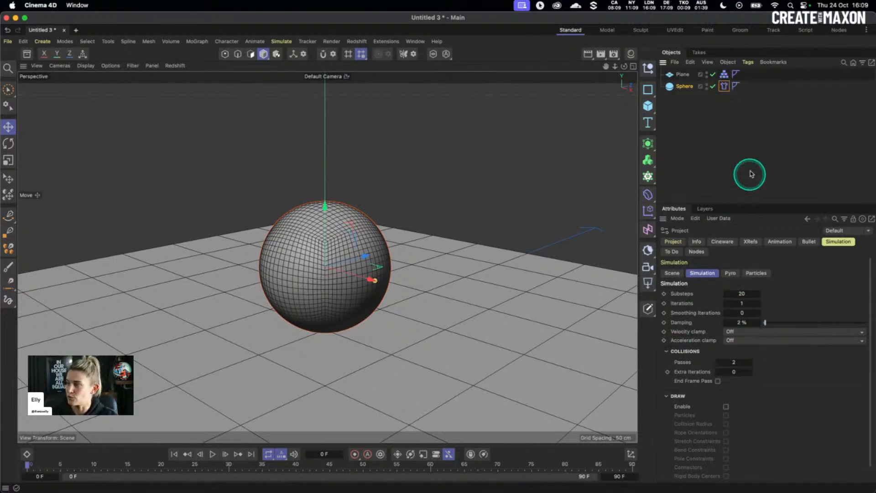
left_click(724, 87)
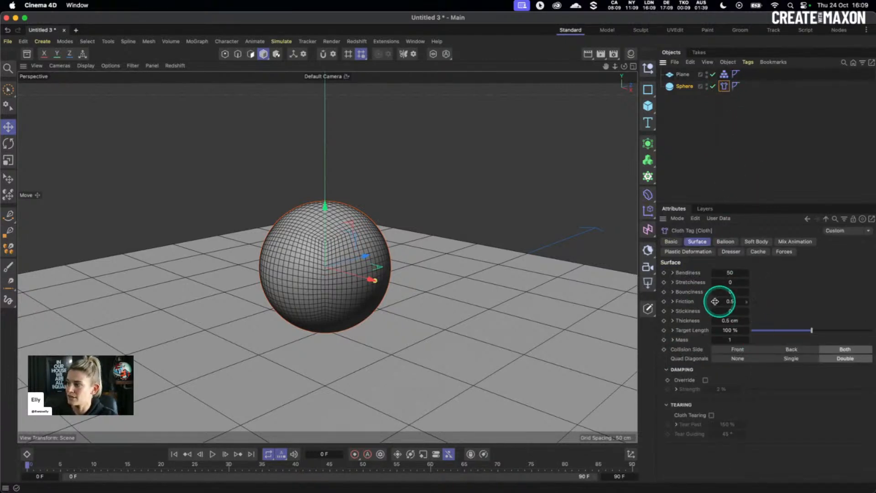
Try overriding the cloth's damping with a strength of 25 %, test it in playback, and turn the override off at the first frame
left_click(706, 381)
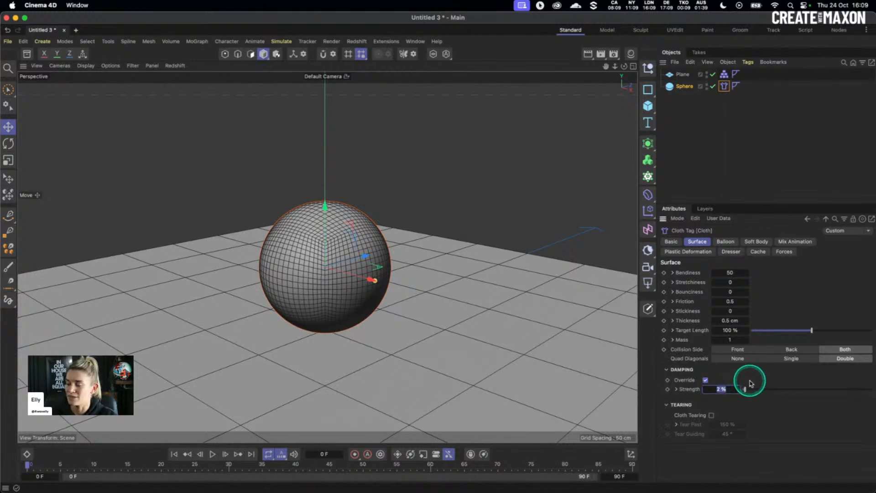
double_click(718, 390)
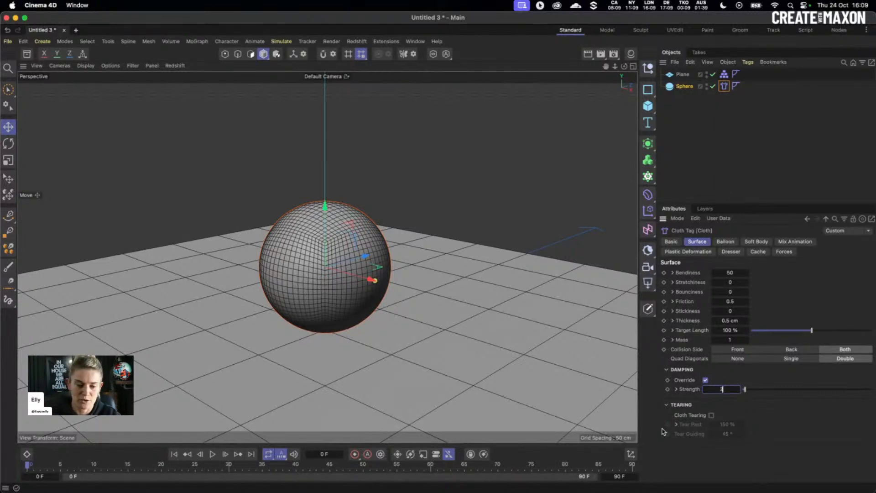
left_click(212, 454)
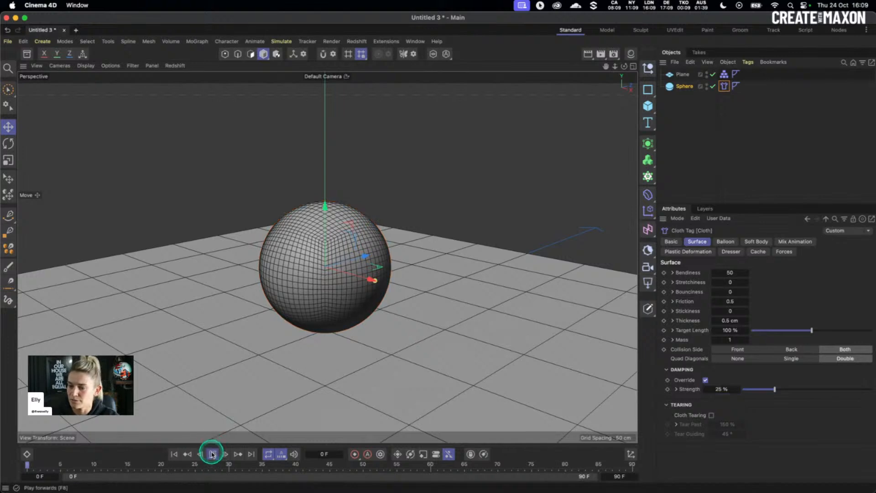
left_click(175, 455)
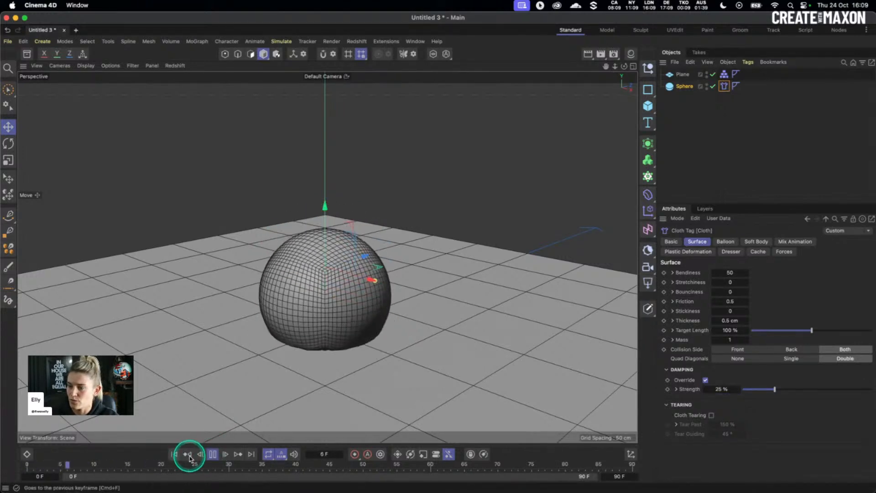
left_click(174, 455)
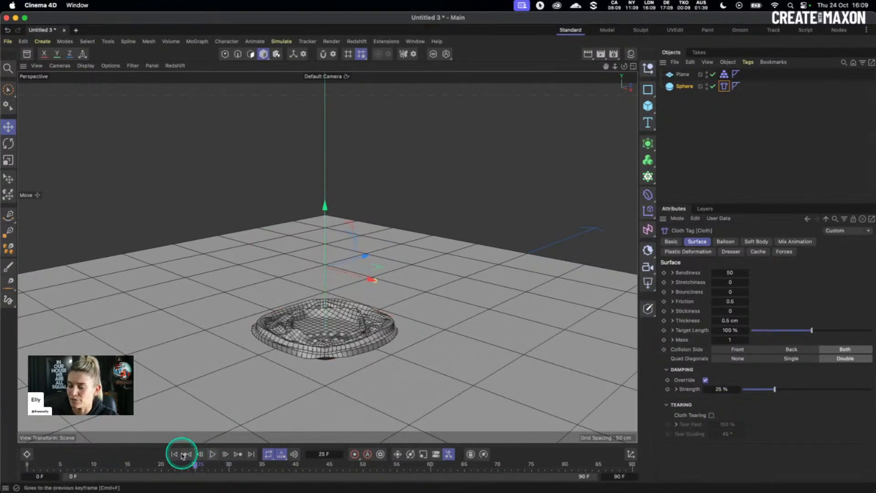
left_click(175, 455)
left_click(706, 380)
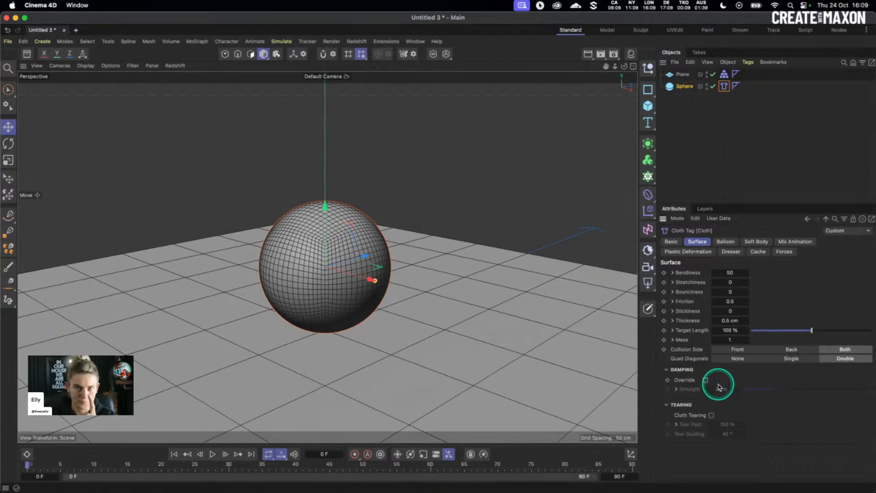
Set the project simulation's Scene Scale to 30 cm and Time Scale to 0.5
key("super+d")
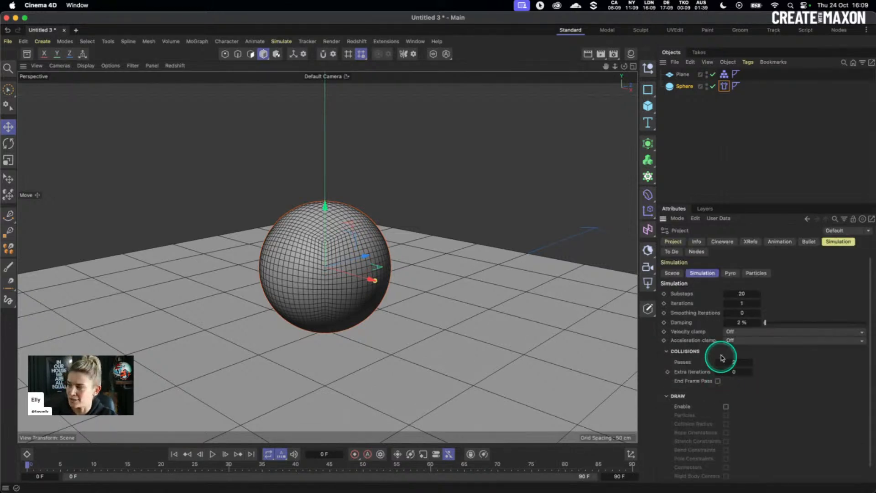
left_click(672, 273)
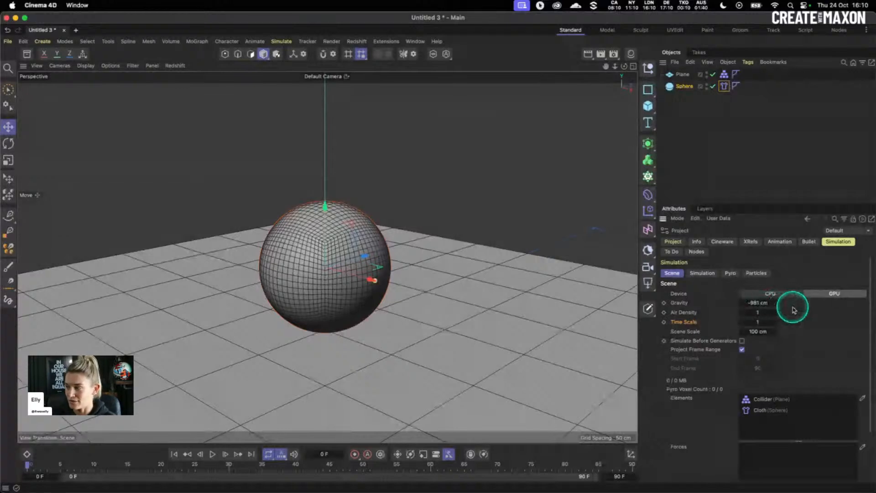
left_click(764, 331)
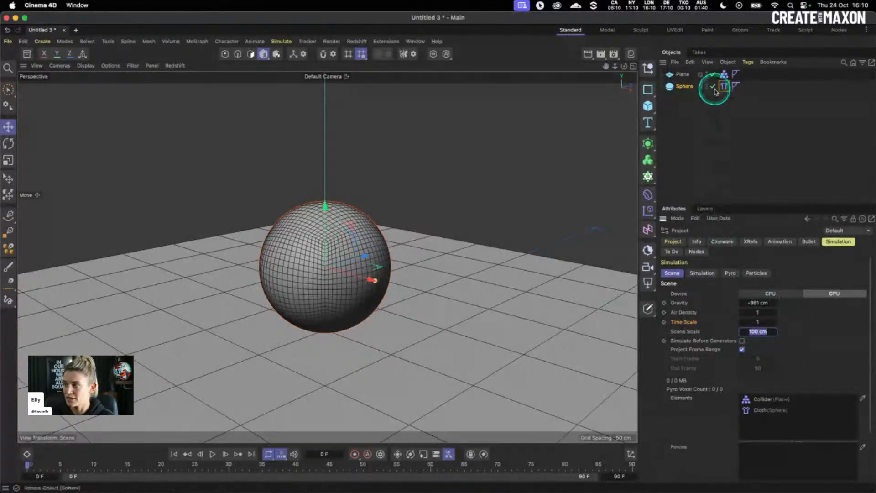
type("30")
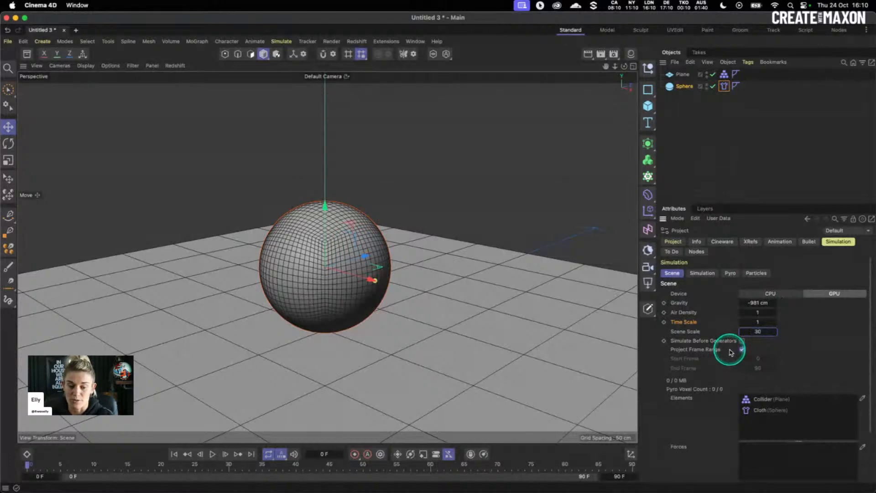
key("Return")
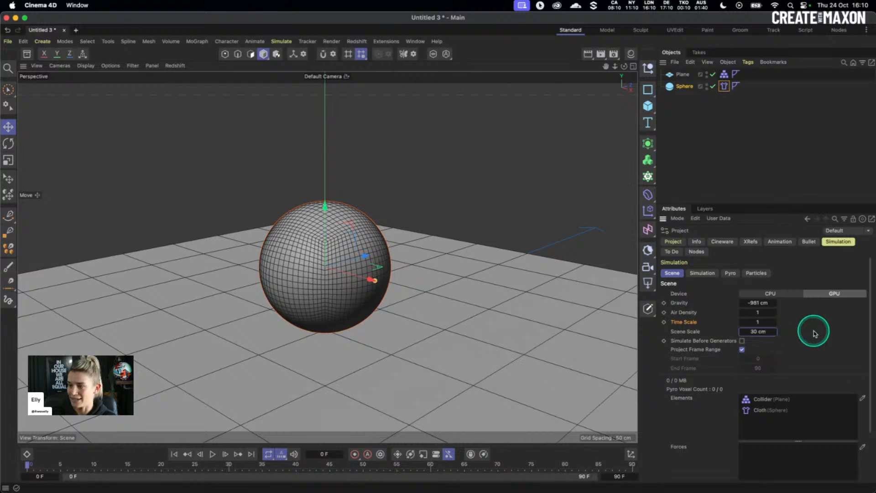
left_click(758, 322)
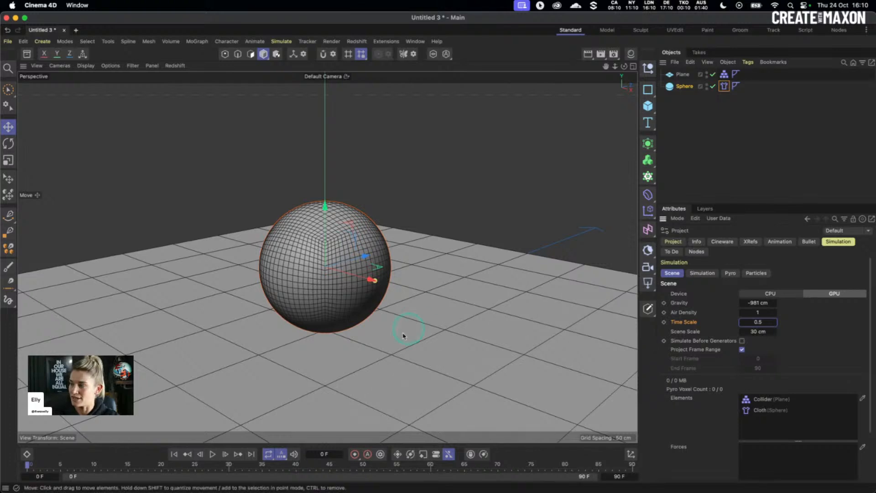
Play the simulation repeatedly from the first frame to examine how the sphere deflates with the new scene settings
left_click(213, 456)
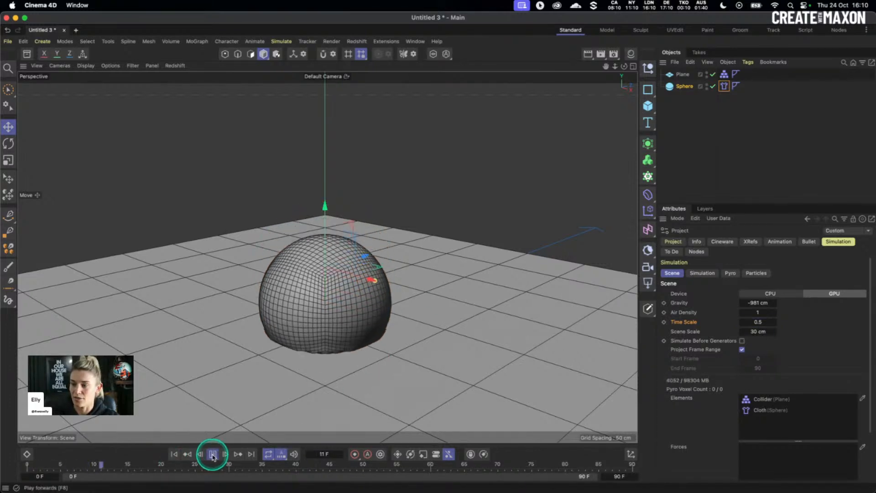
left_click(176, 456)
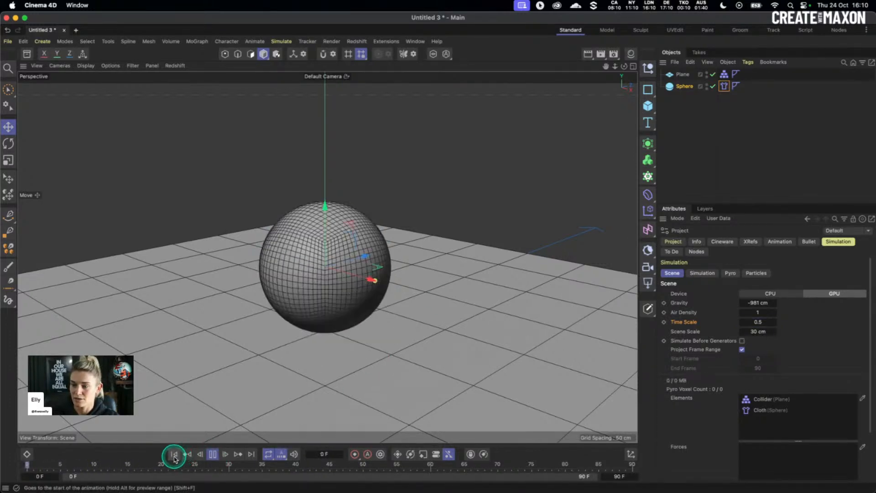
left_click(213, 455)
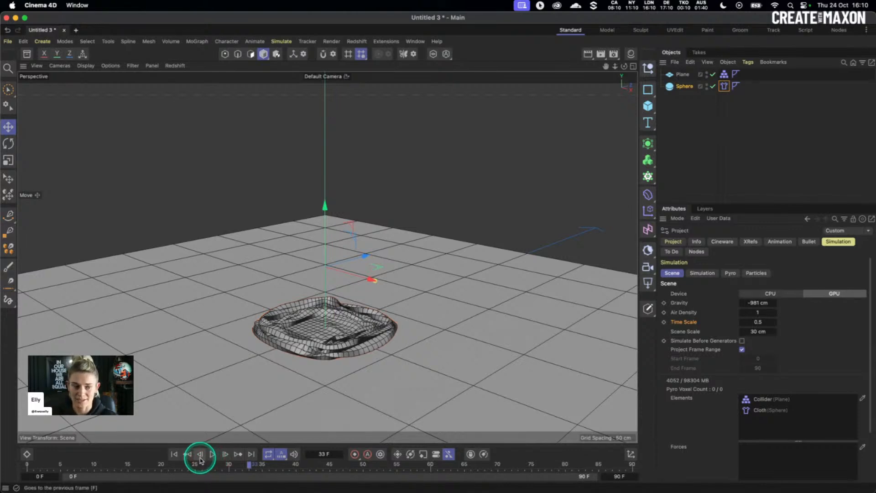
left_click(174, 455)
left_click(213, 455)
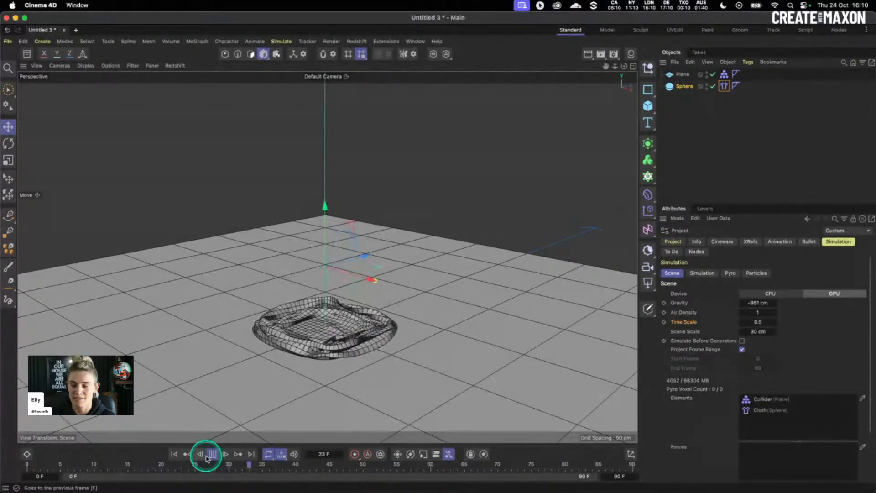
left_click(208, 456)
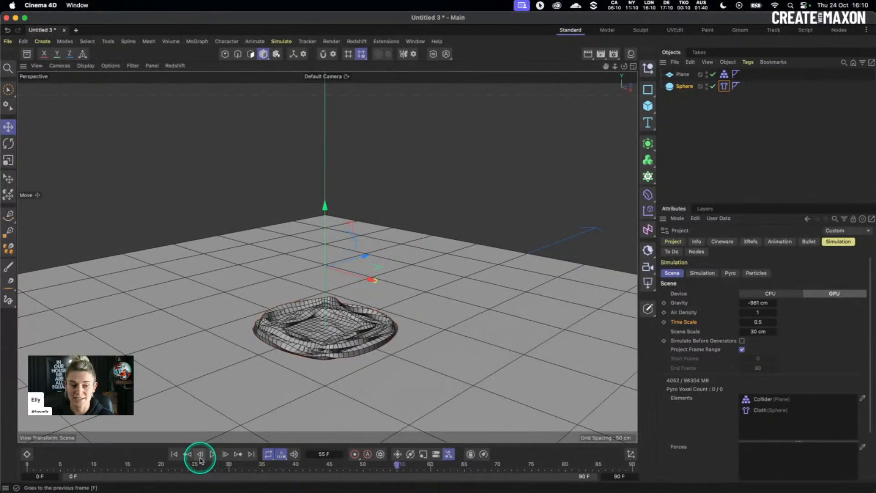
mouse_move(48, 492)
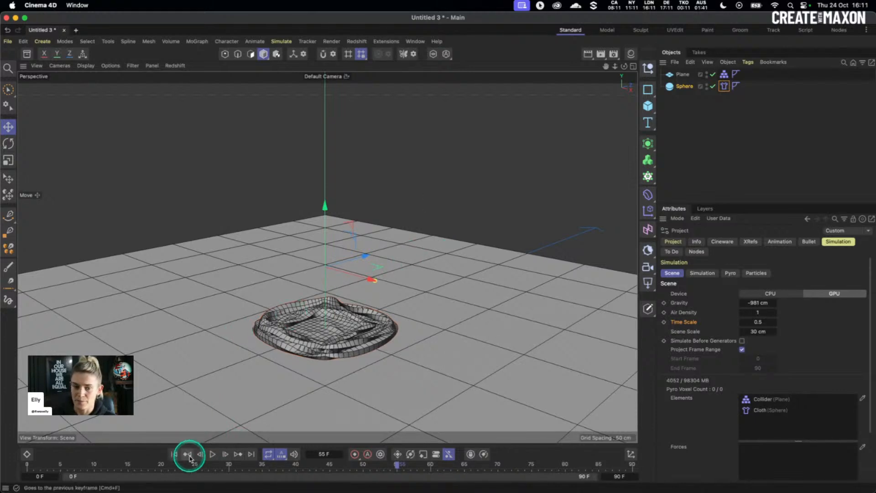
left_click(175, 454)
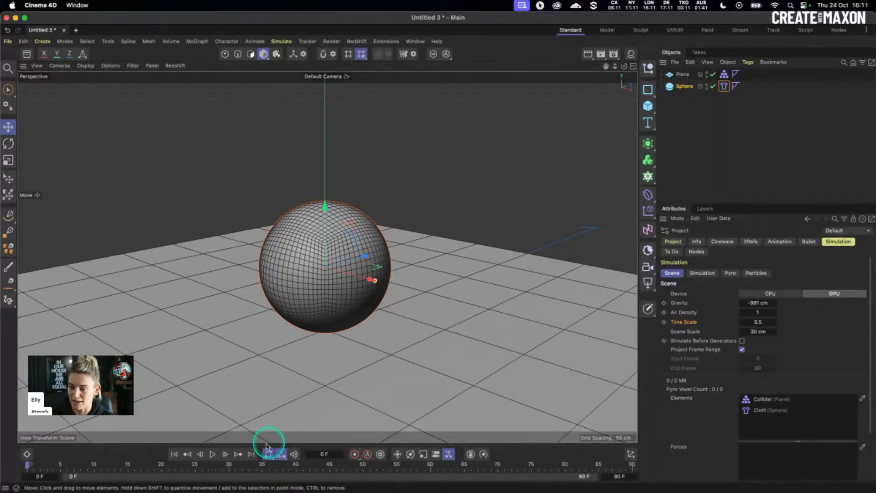
left_click(213, 455)
left_click(214, 455)
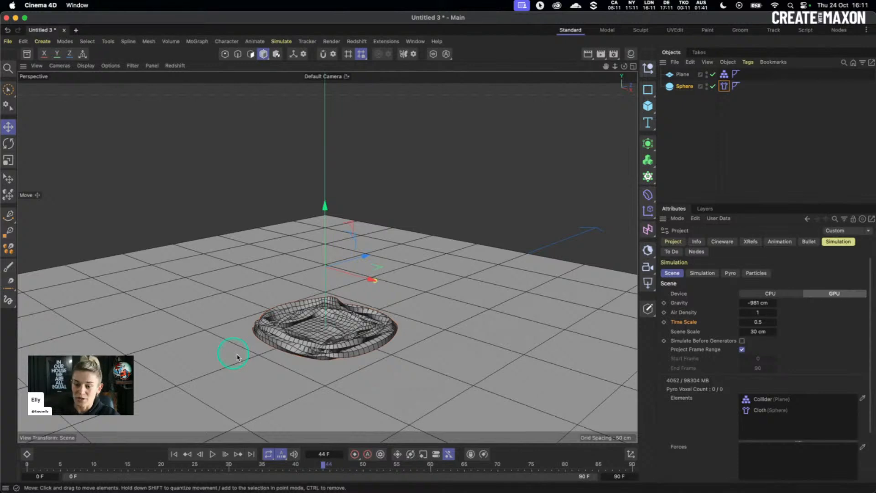
Rewind the animation to frame 0 and enable the Balloon option on the sphere's cloth tag
left_click(724, 86)
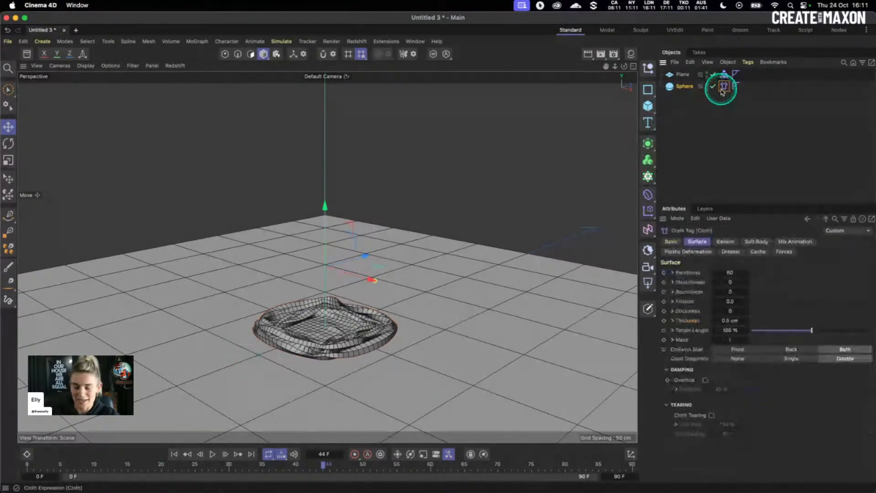
left_click(727, 243)
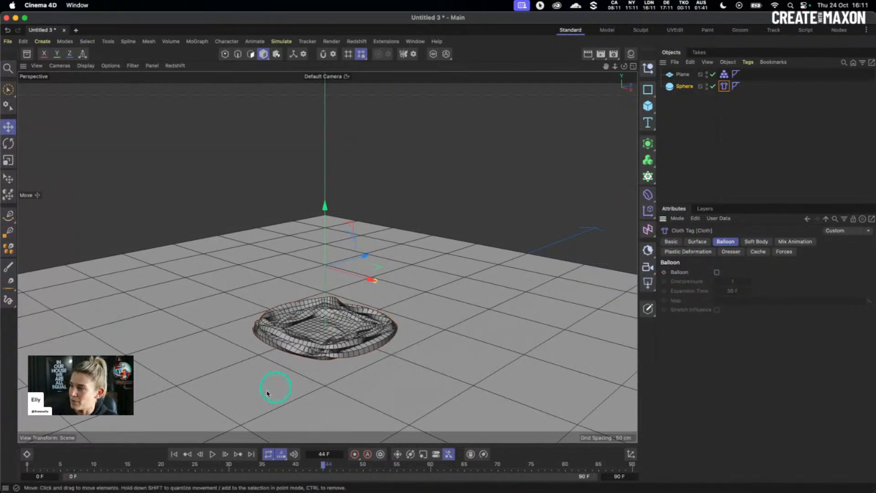
left_click(174, 454)
left_click(717, 272)
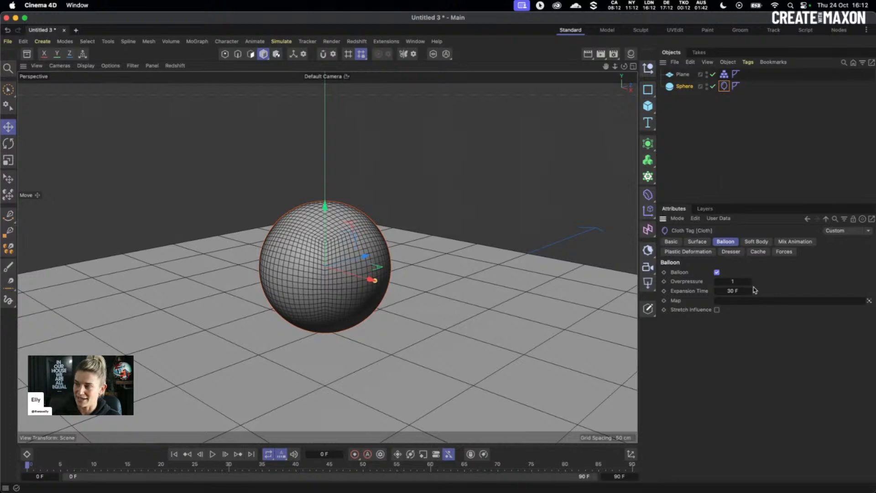
Set the balloon's Overpressure to 5, play the simulation to check the inflation, and return to frame 0
left_click(753, 281)
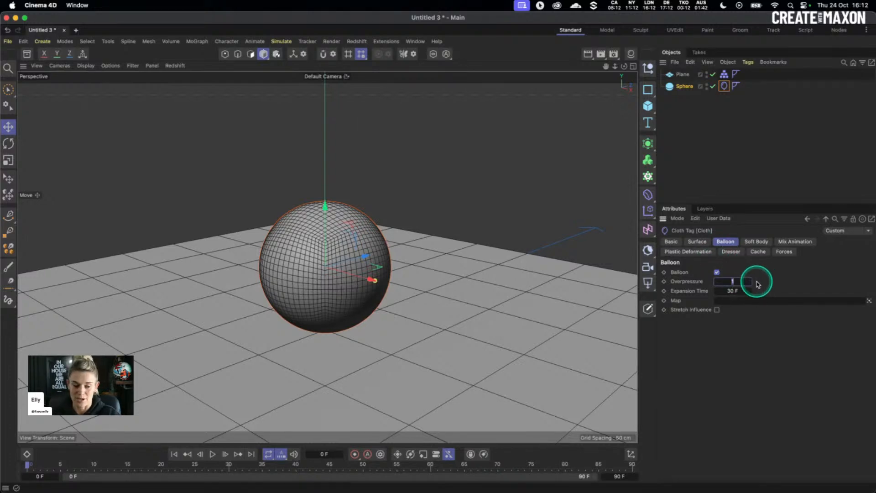
type("5")
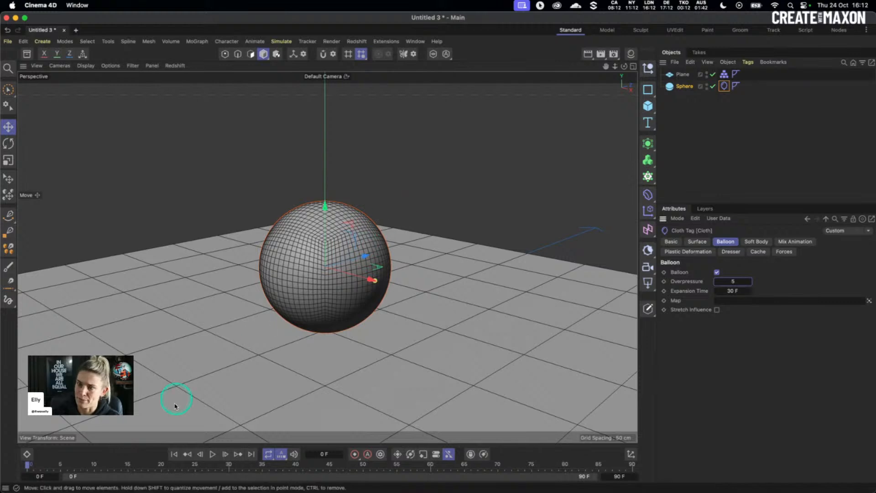
left_click(211, 454)
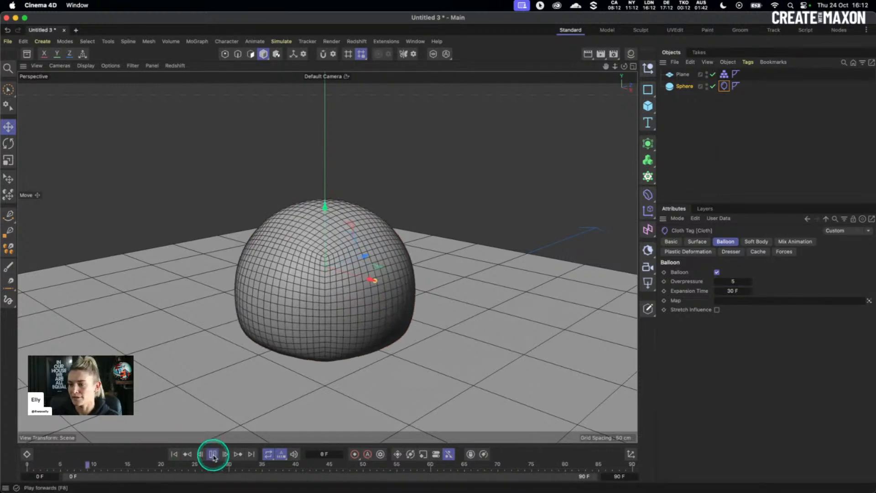
left_click(212, 454)
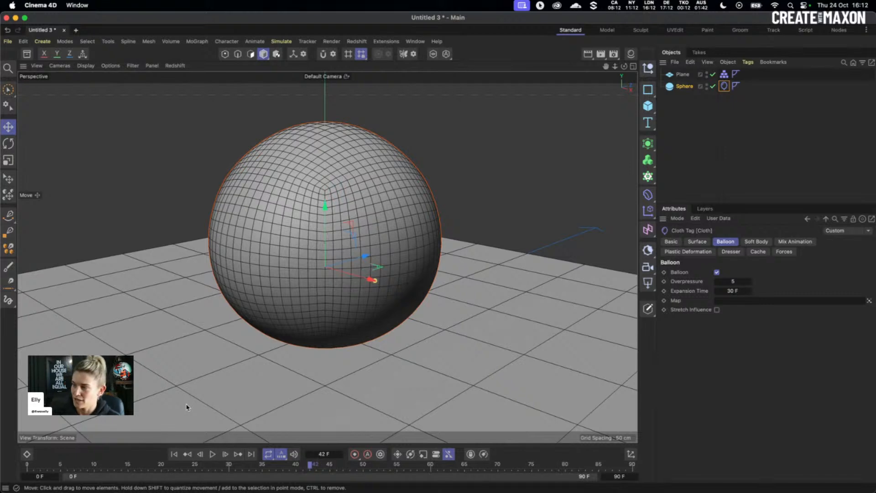
left_click(174, 454)
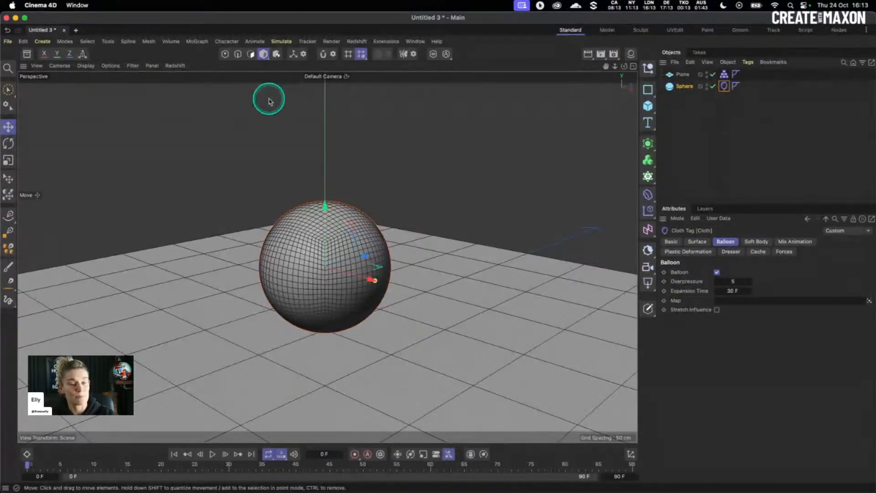
Disable the Balloon option and play the simulation from the start, stopping at frame 44 with the sphere deflated
left_click(717, 273)
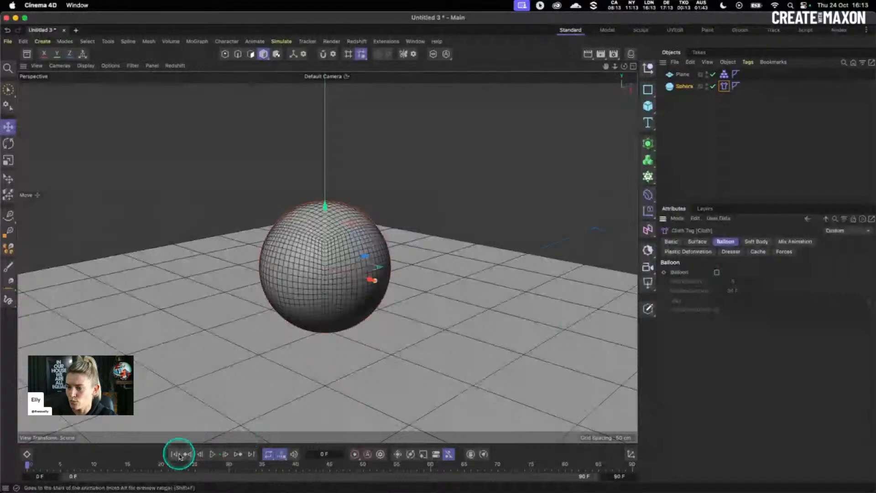
left_click(213, 454)
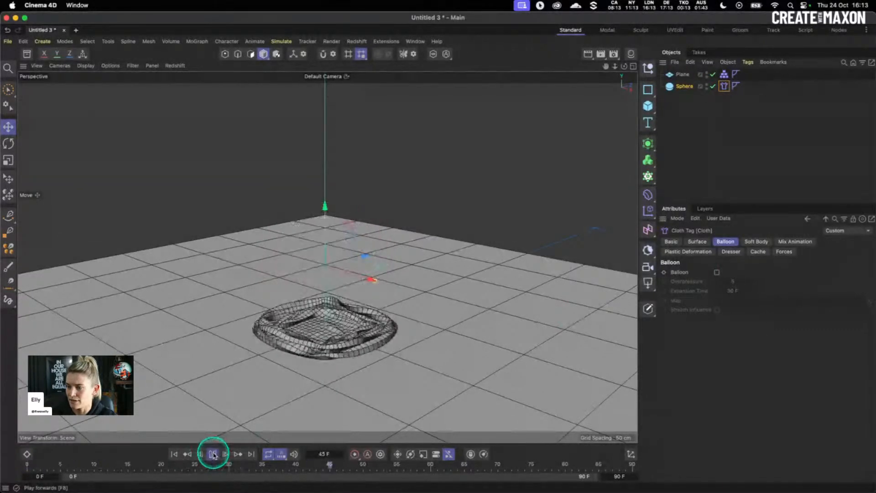
left_click(213, 454)
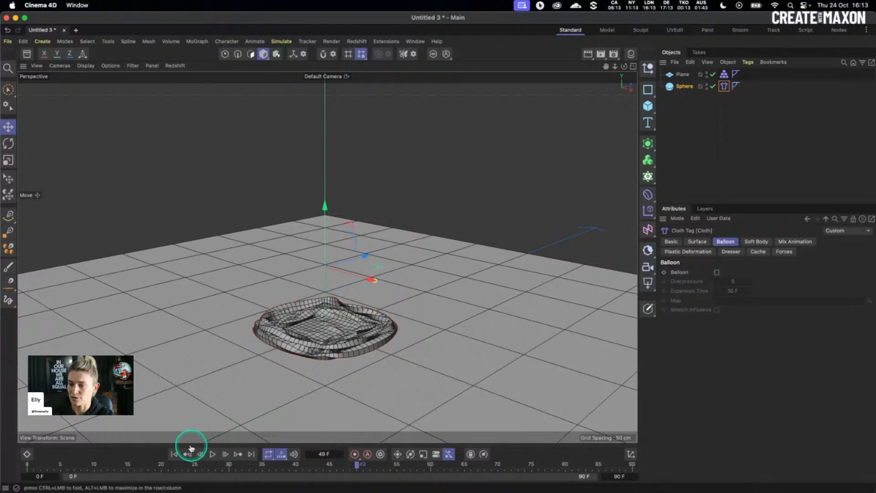
left_click(174, 454)
left_click(212, 454)
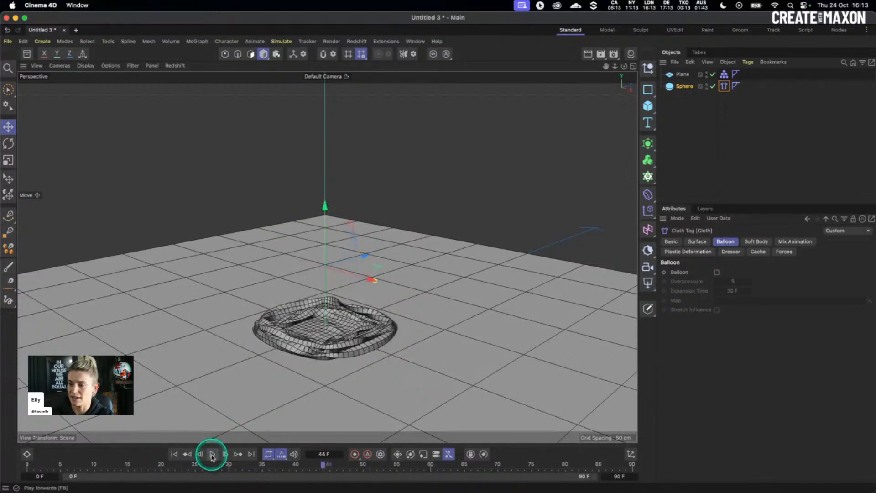
left_click(324, 465)
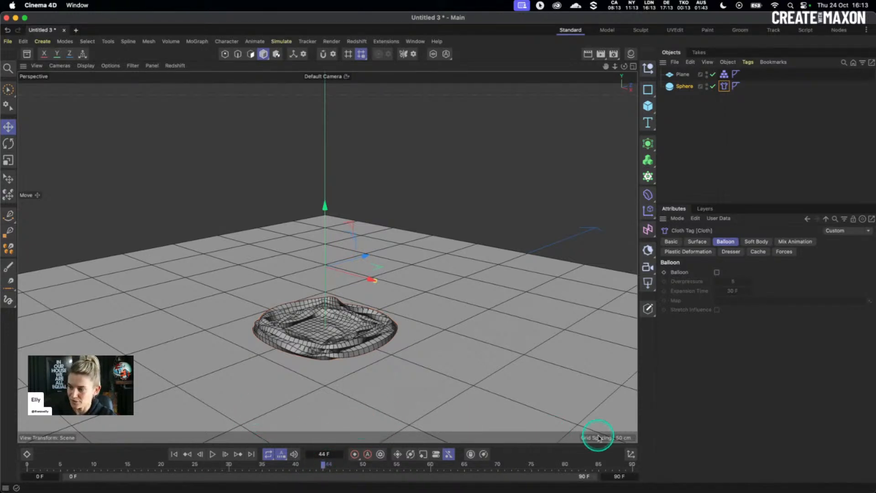
Extend the project's end time to 150 frames
left_click(624, 476)
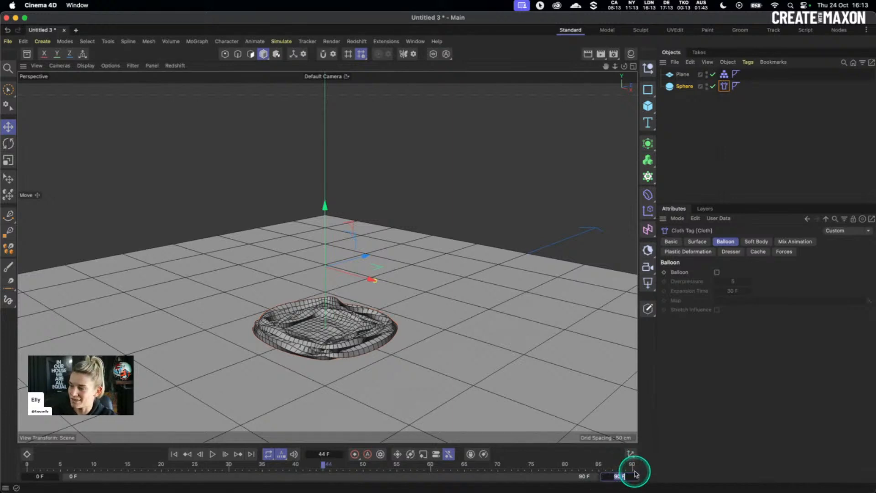
type("1")
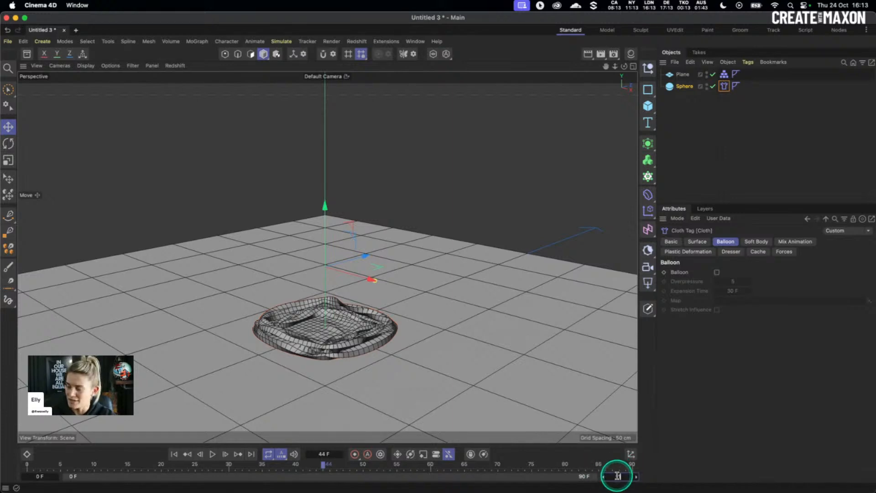
type("50")
key("Return")
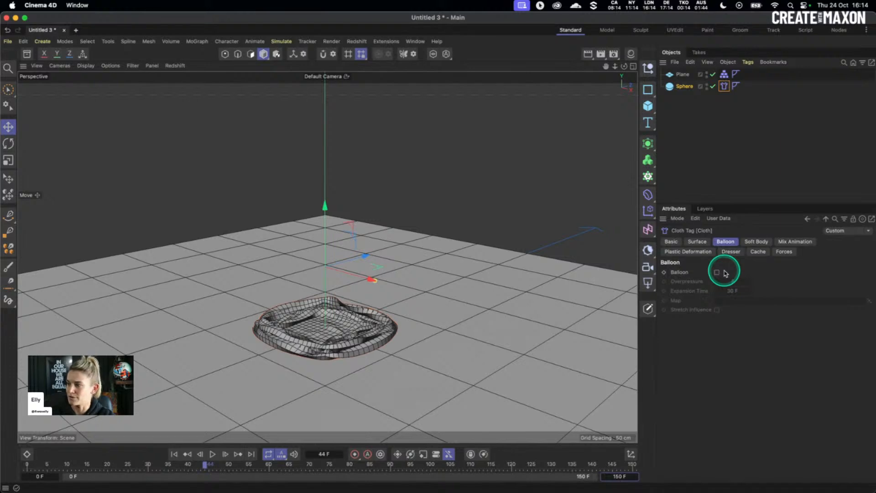
Keyframe the Balloon option off at frame 44 and enable it at frame 45
left_click(664, 272, "ctrl")
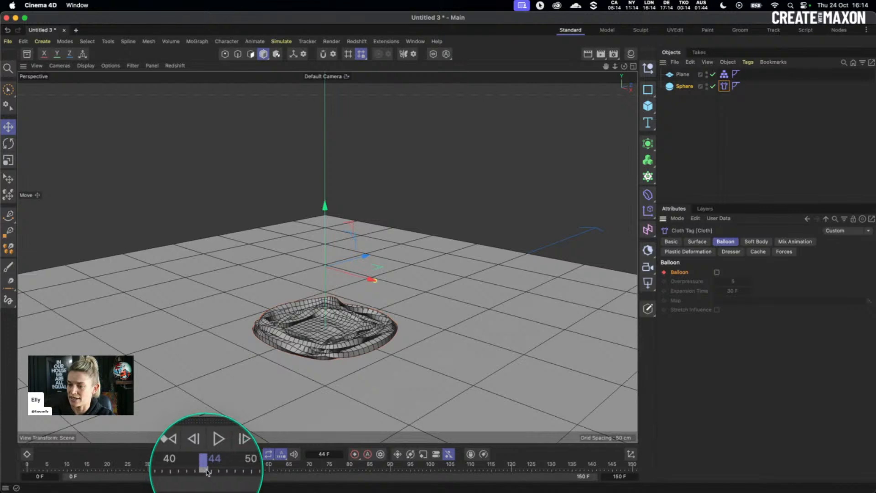
left_click(225, 454)
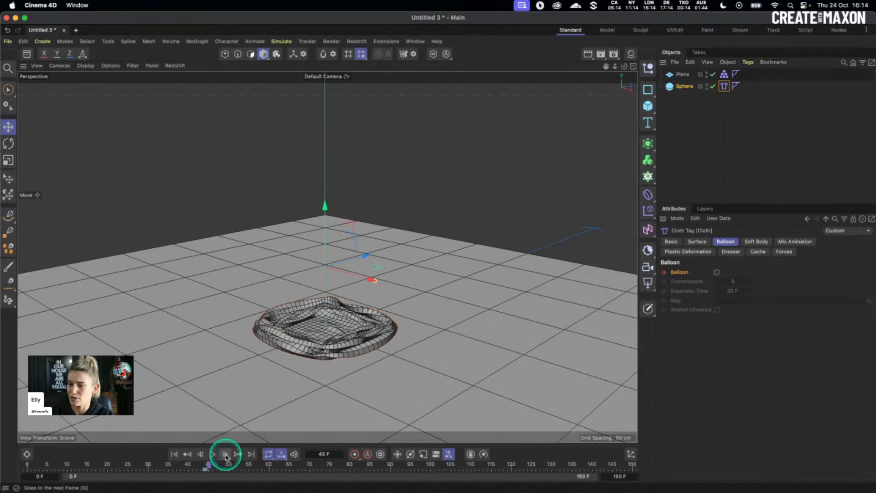
left_click(717, 272)
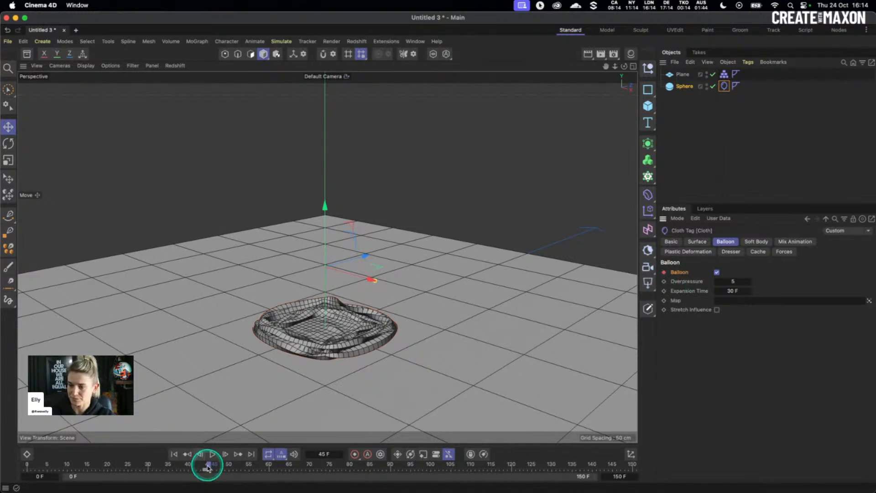
Play the simulation from frame 0 to check that the sphere deflates and reinflates with the keyframed Balloon option
left_click(174, 454)
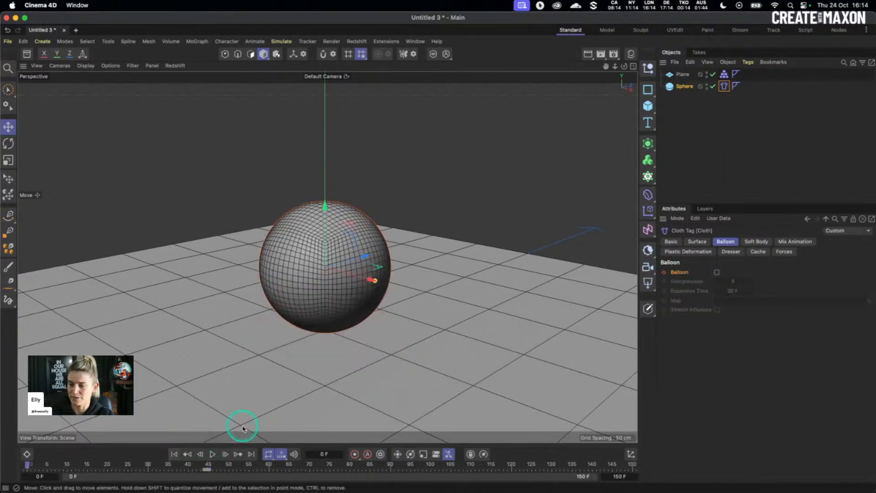
left_click(213, 454)
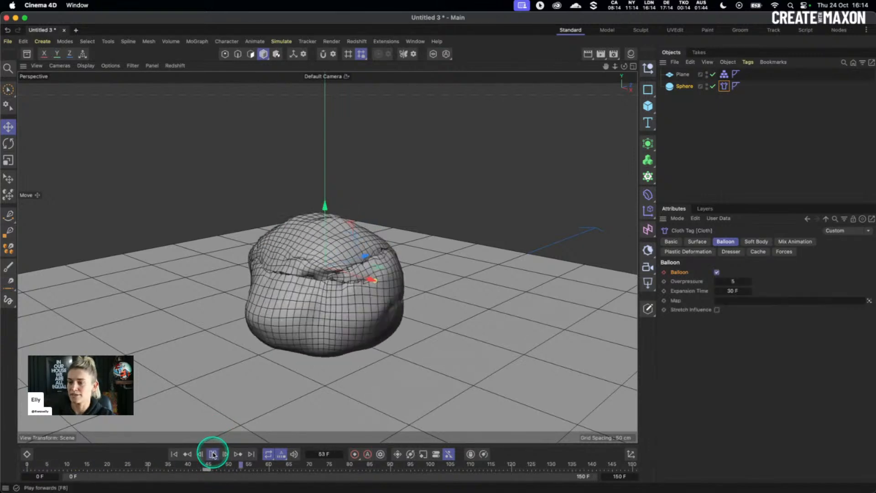
left_click(212, 454)
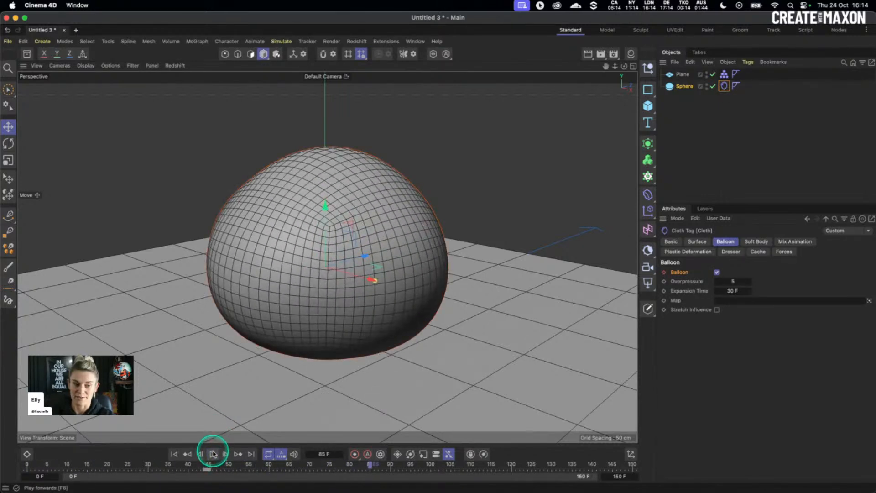
left_click(174, 454)
left_click(213, 454)
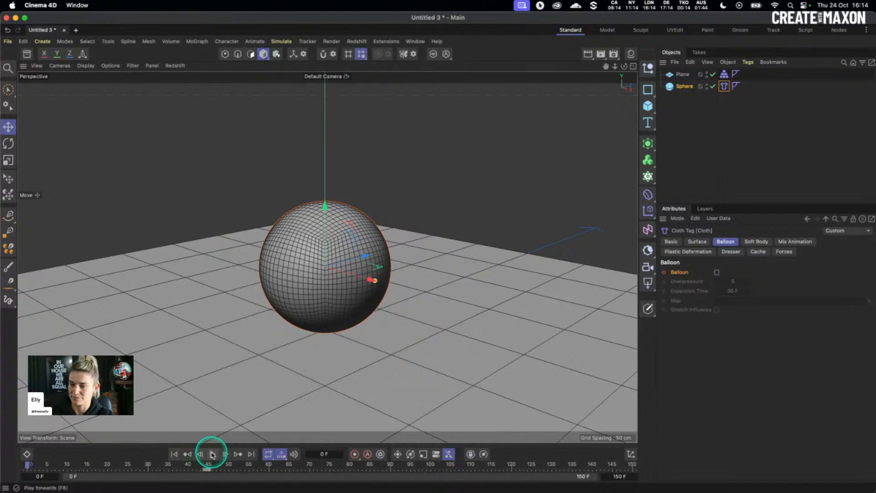
left_click(213, 454)
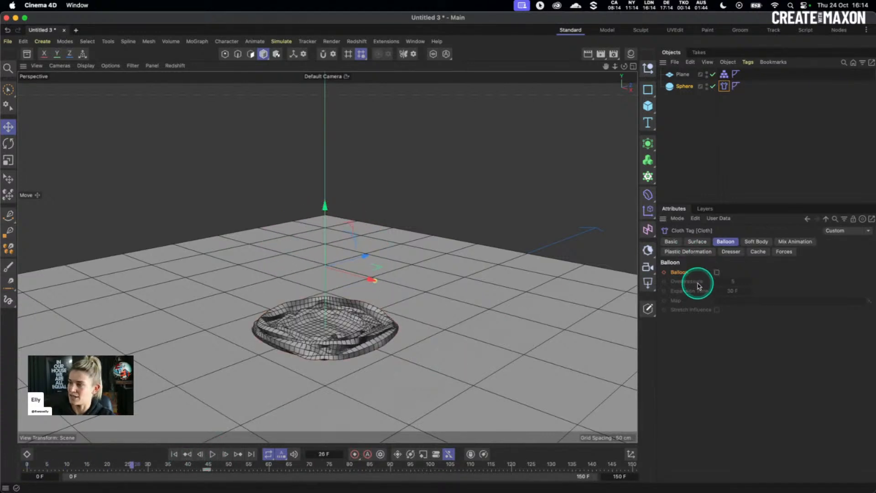
Go to frame 54, where Balloon is active, and set the balloon's Expansion Time to 45 F
left_click(245, 464)
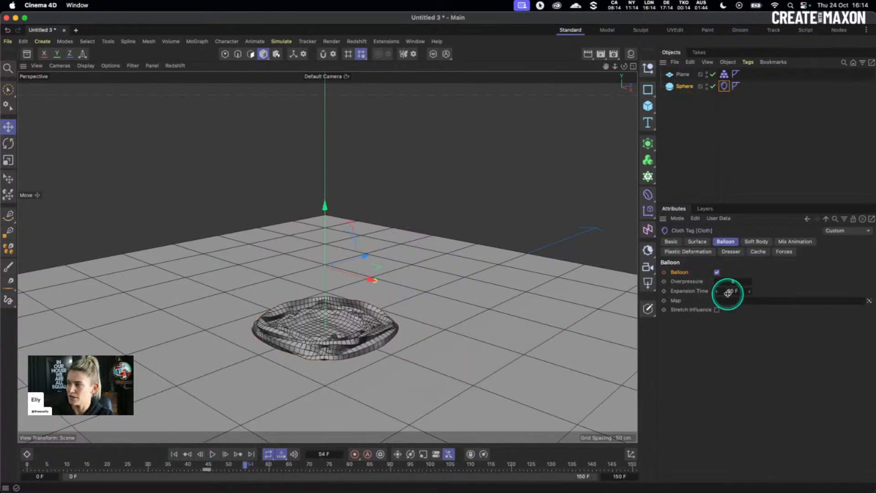
left_click(733, 291)
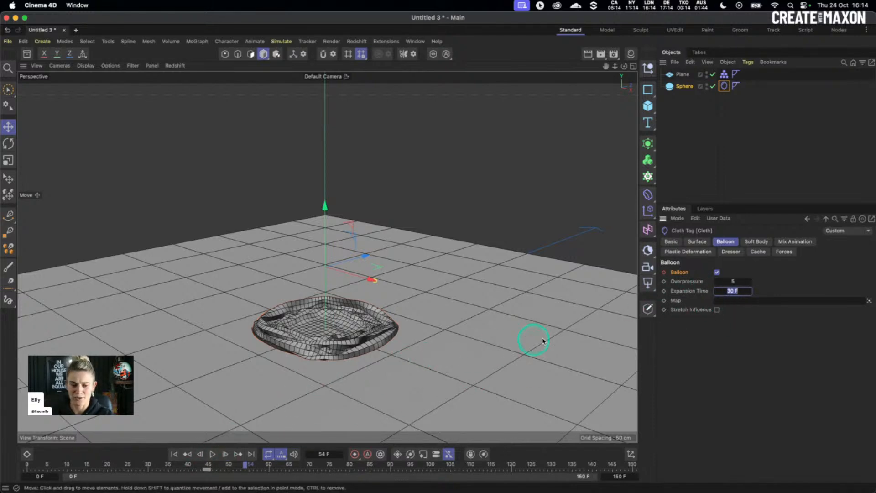
type("48")
Replay the simulation from frame 0 to examine the slower inflation of the sphere
left_click(174, 454)
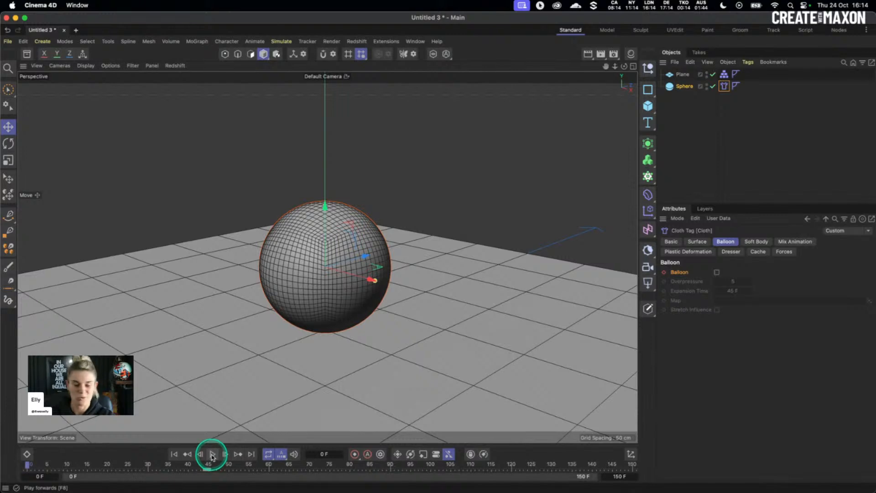
left_click(212, 454)
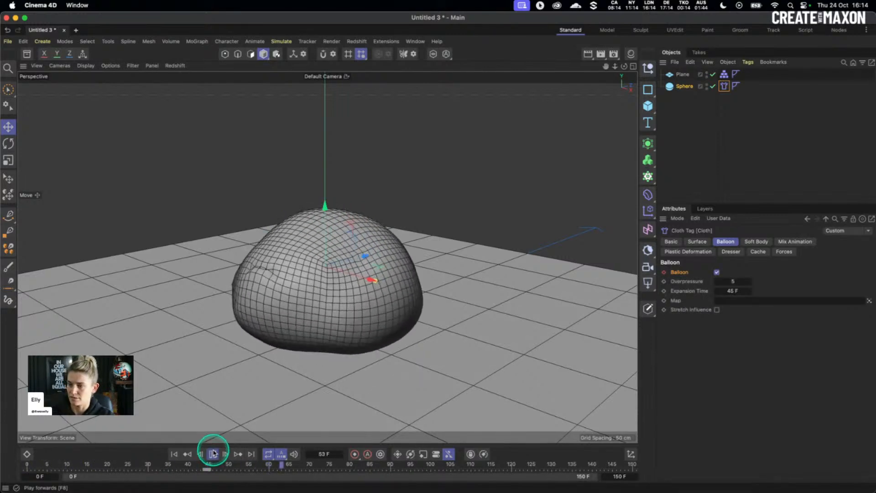
left_click(213, 453)
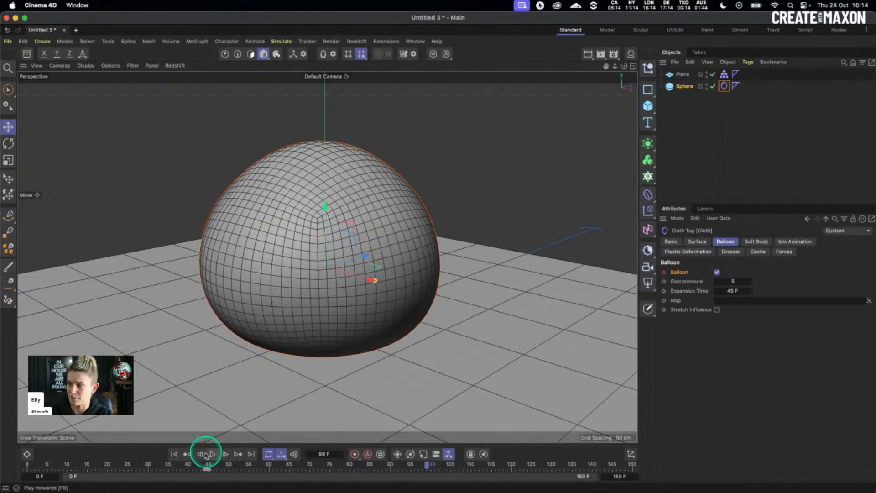
left_click(174, 454)
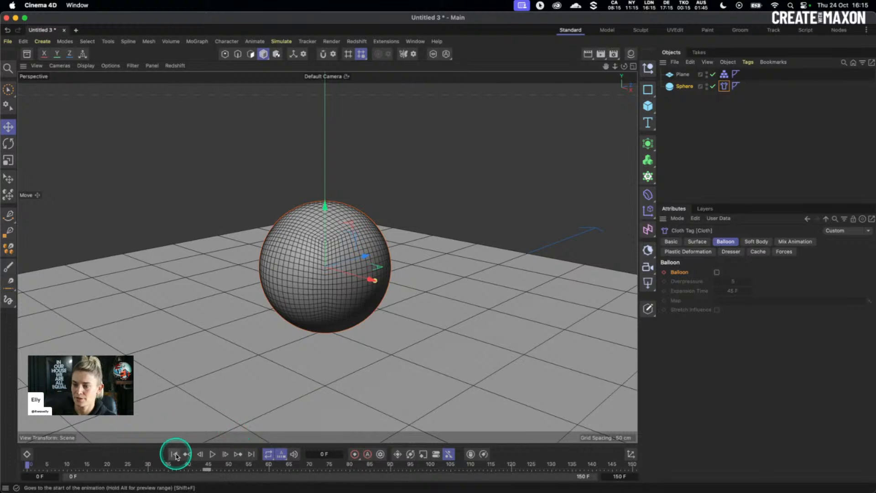
left_click(212, 454)
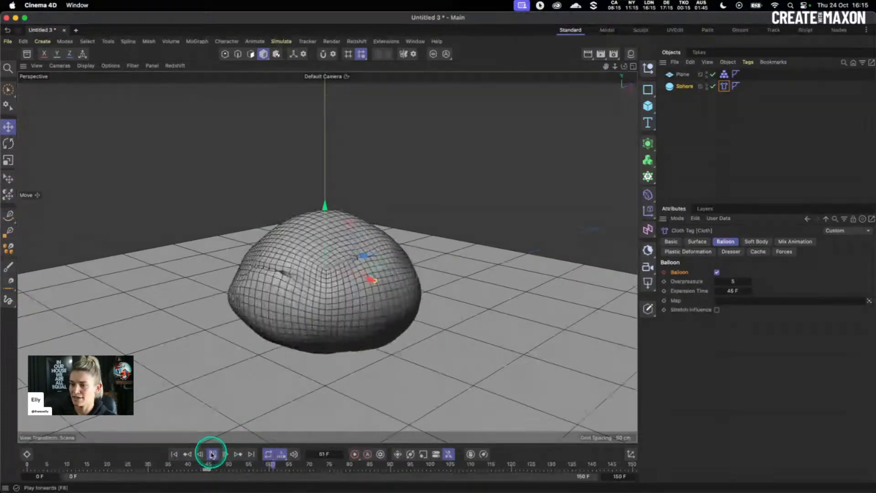
left_click(213, 454)
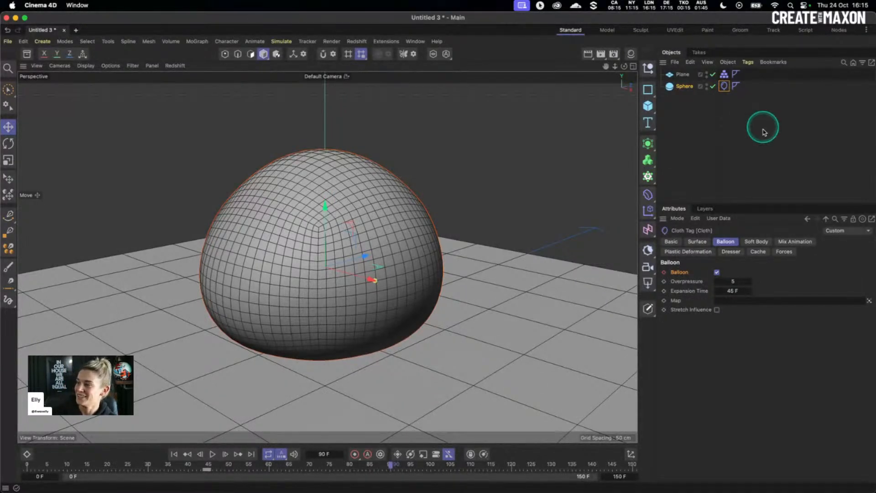
Return to frame 0 and enable Cloth Tearing in the cloth tag's surface settings
left_click(697, 241)
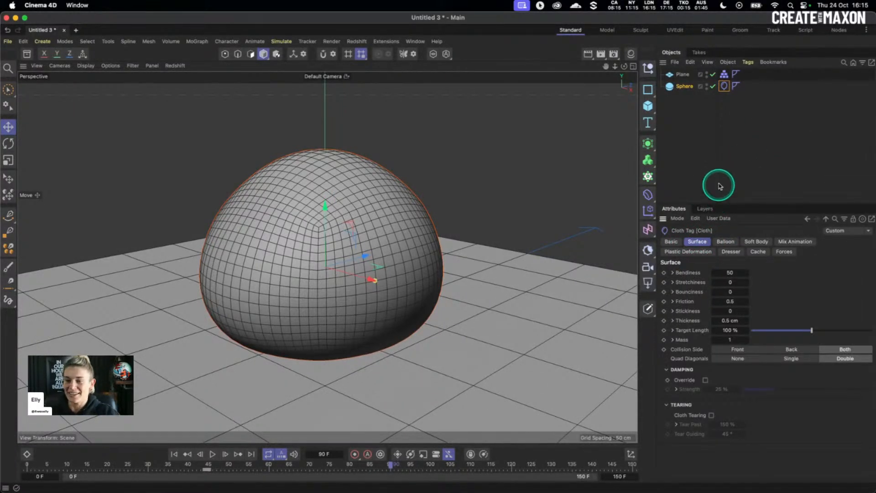
left_click(669, 369)
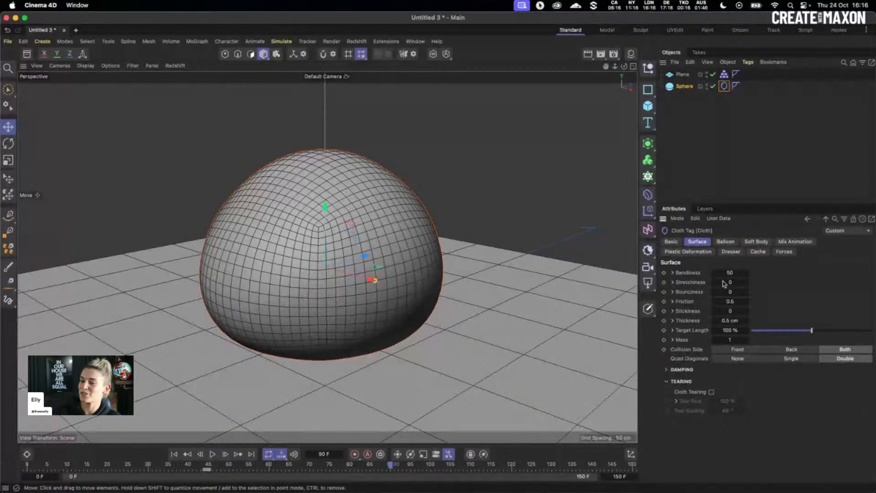
left_click(174, 454)
left_click(711, 391)
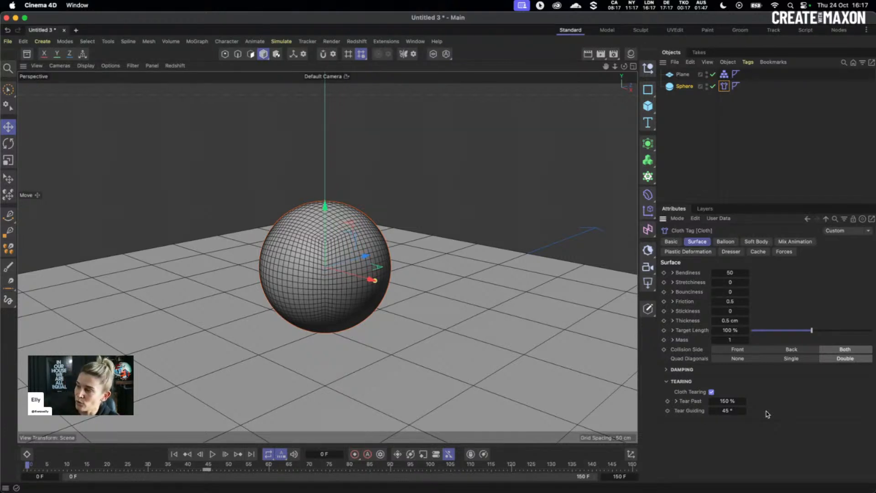
Set the cloth's Stretchiness to 2 and play the simulation to test the tearing
left_click(745, 282)
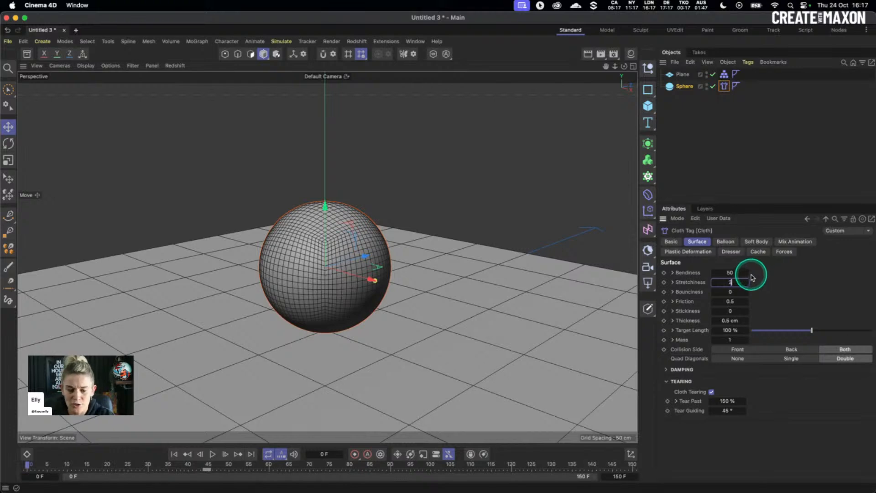
type("2")
key("Return")
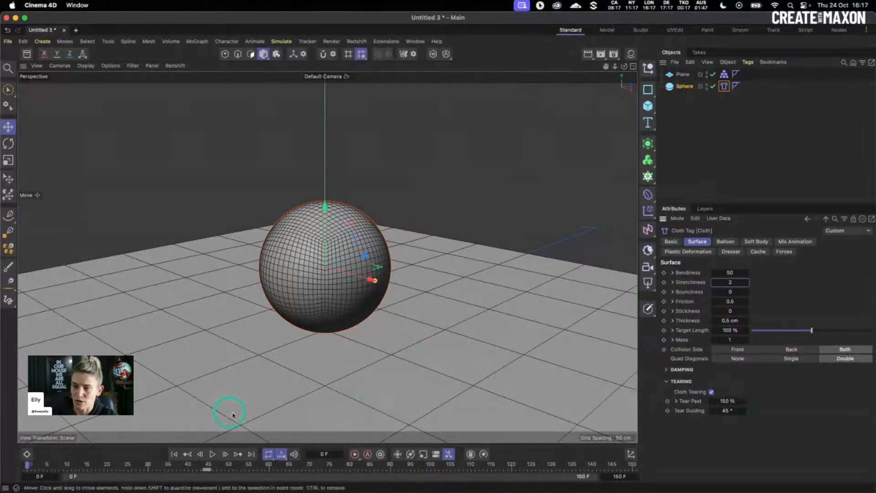
left_click(213, 454)
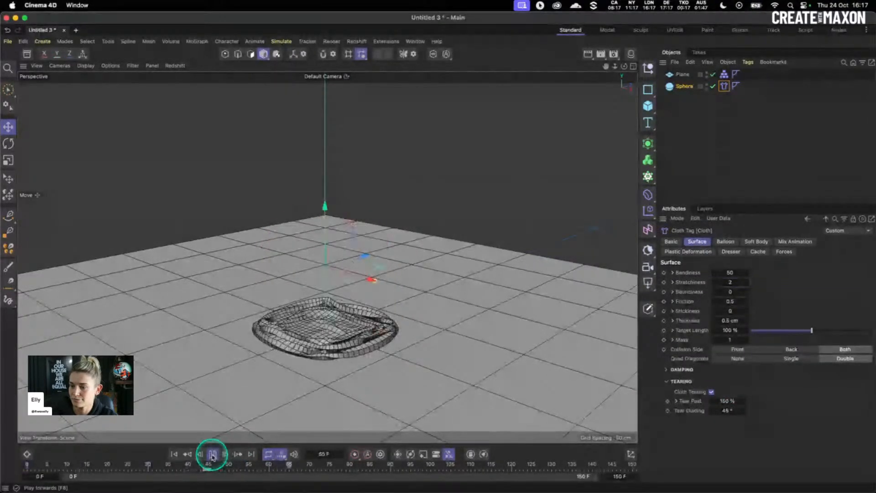
Set the cloth's Stretchiness to 6, play the simulation from frame 0 to test the tearing, and return to the start
left_click(213, 455)
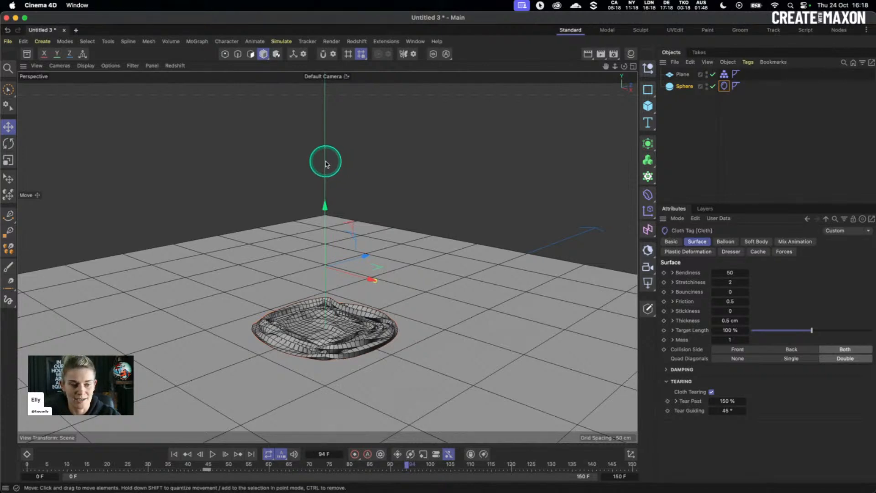
left_click(726, 282)
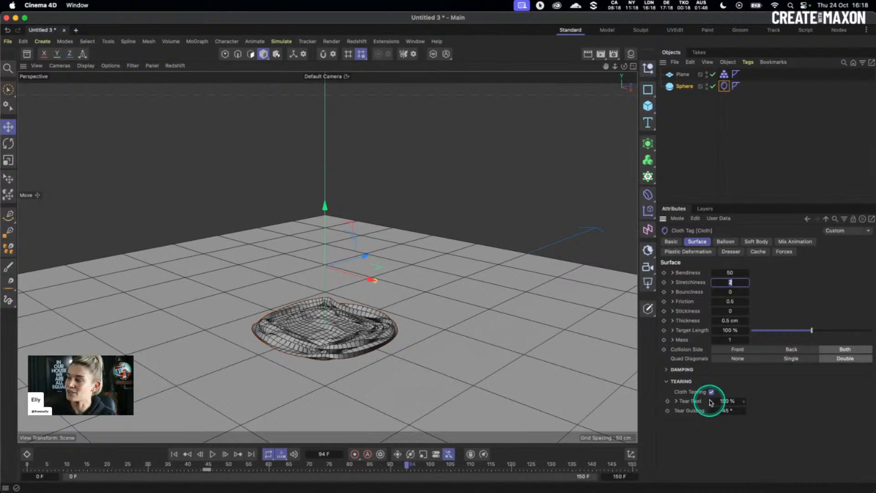
type("6")
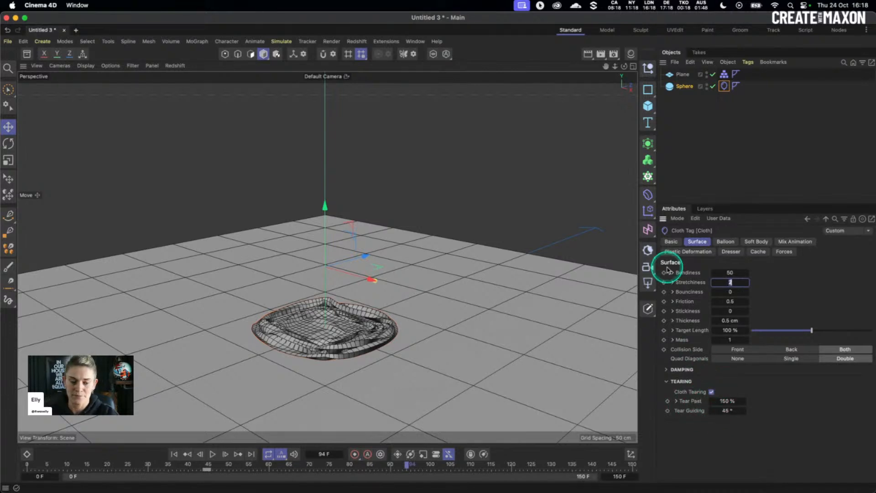
left_click(174, 453)
left_click(212, 454)
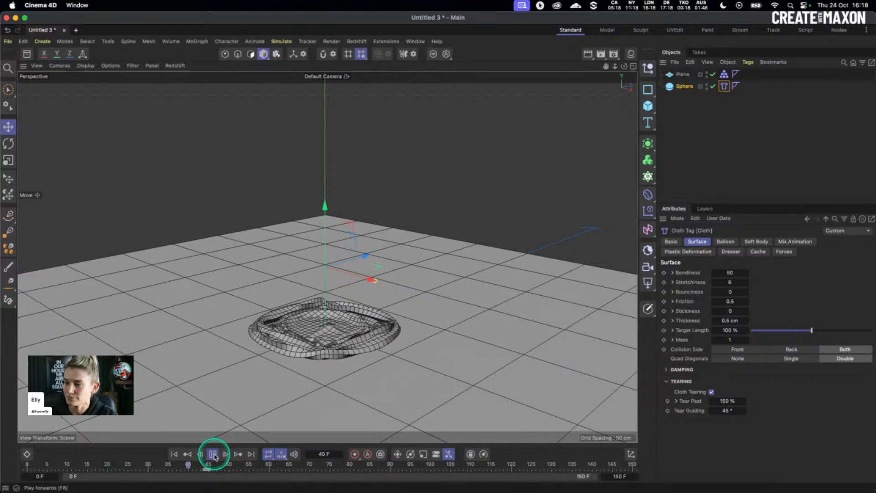
left_click(210, 455)
left_click(174, 454)
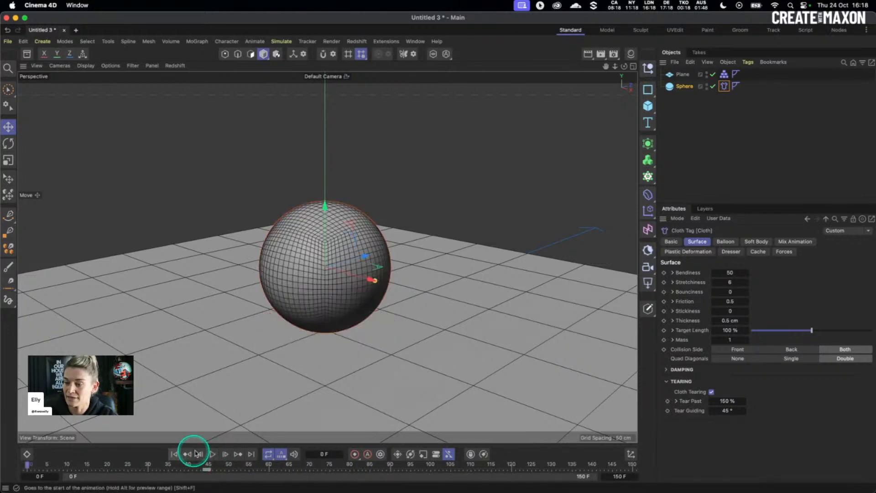
Set the cloth's Tear Past to 200%, play the simulation to test the tearing, and return to frame 0
left_click_drag(712, 402, 756, 401)
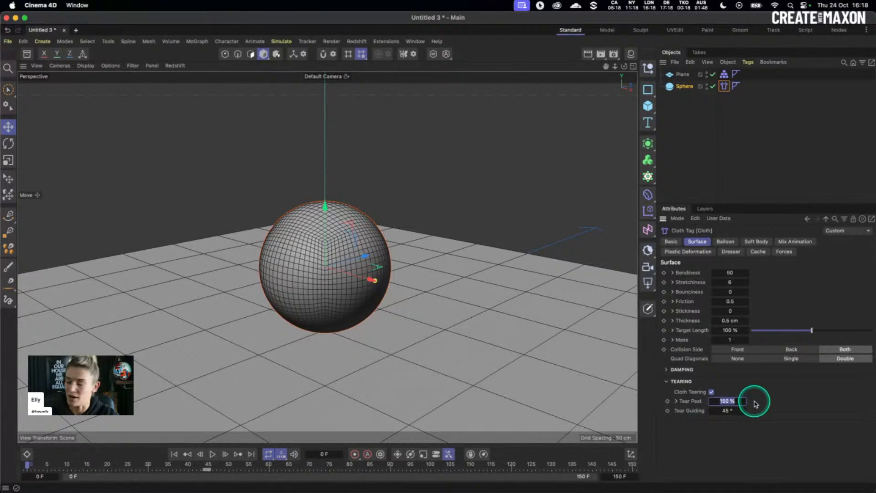
left_click(731, 401)
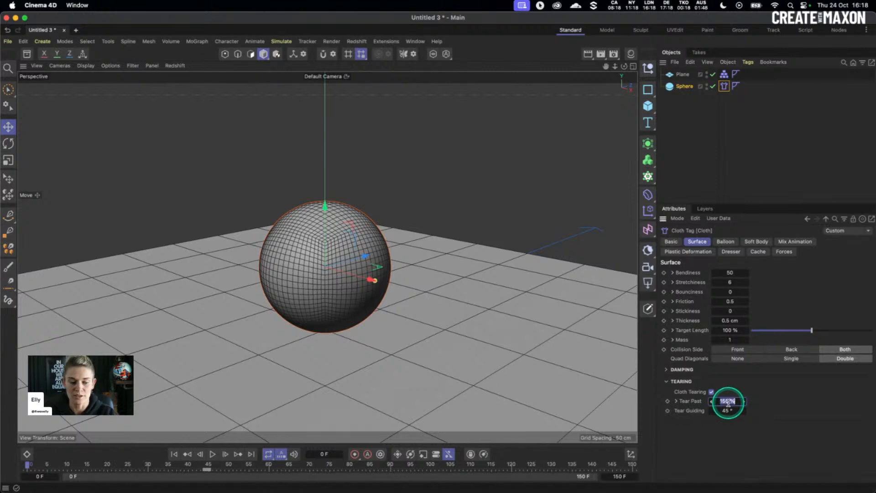
type("200")
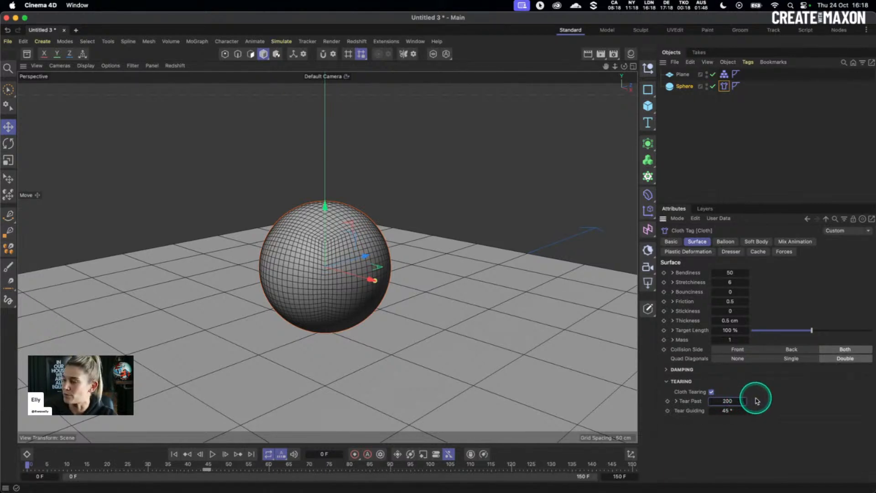
key("Return")
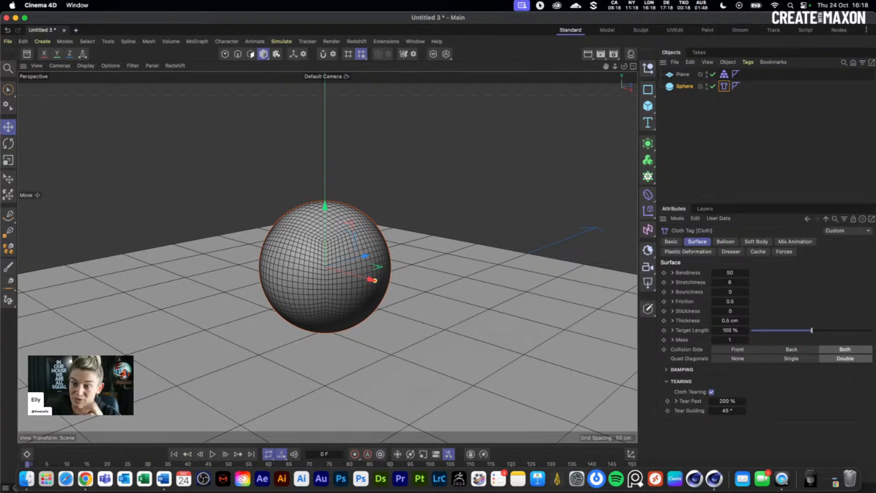
left_click(212, 454)
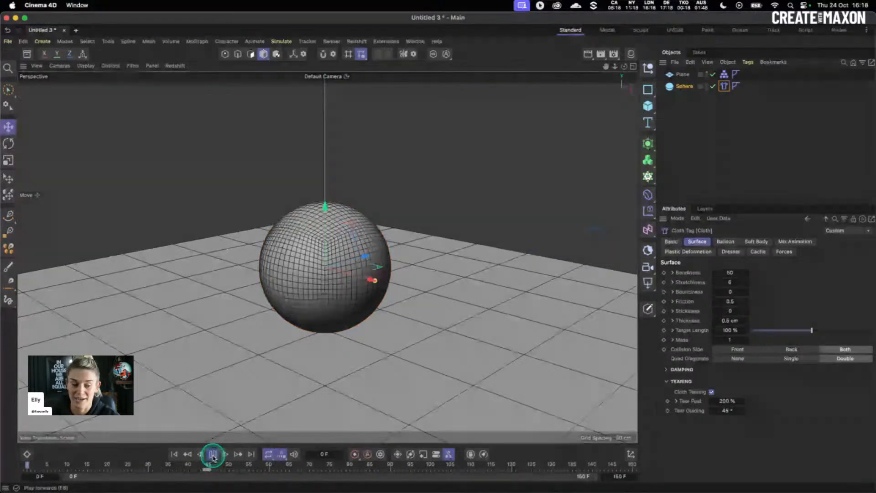
left_click(213, 454)
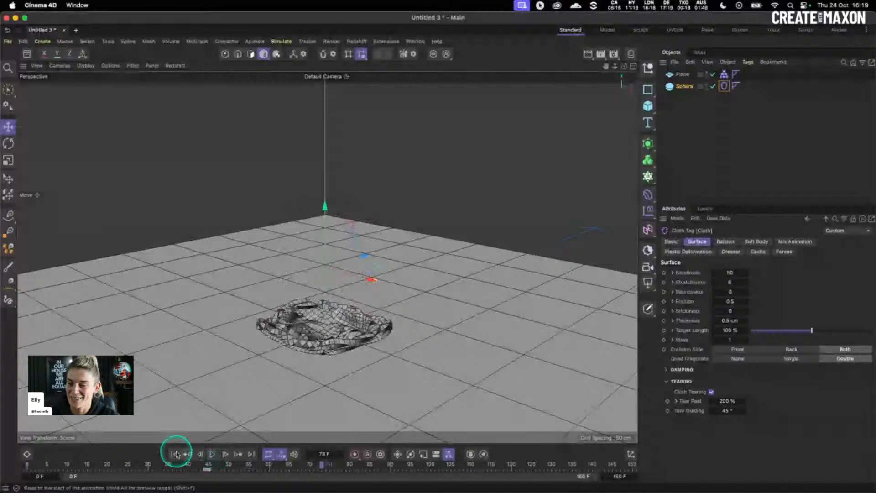
left_click(193, 452)
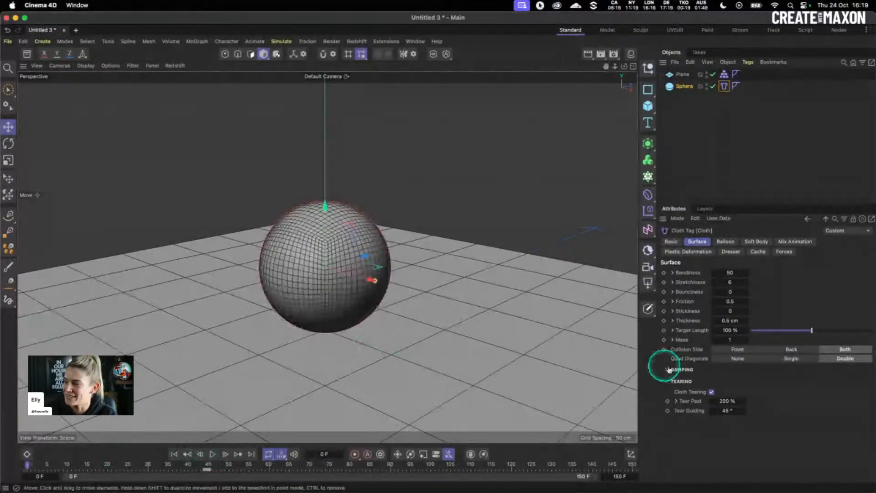
Raise the cloth's Tear Past to 250% and play the simulation to check when the sphere tears
double_click(728, 401)
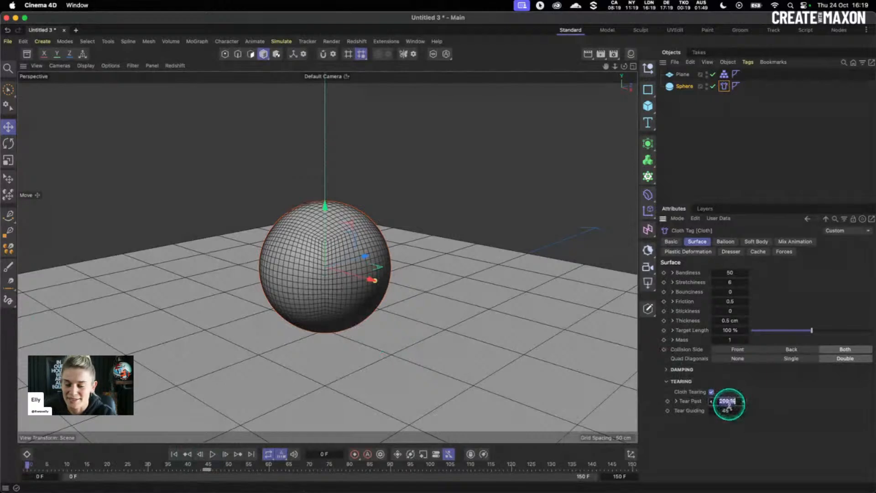
type("250")
key("Return")
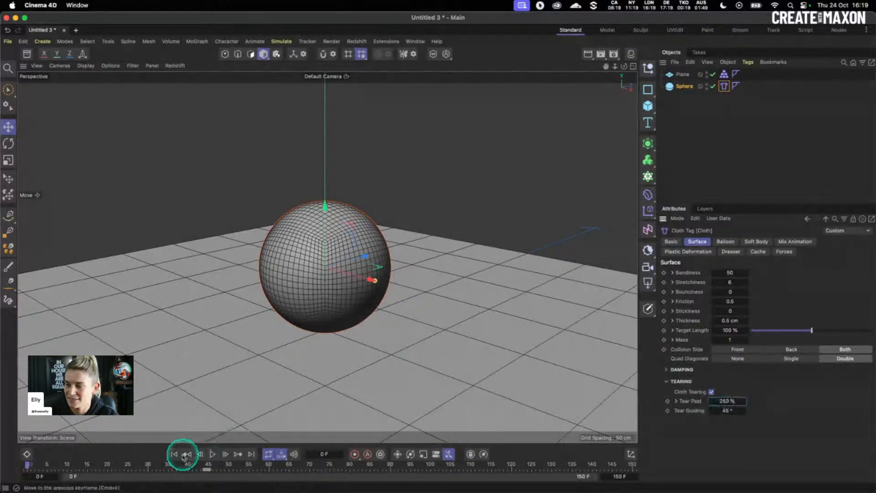
left_click(212, 454)
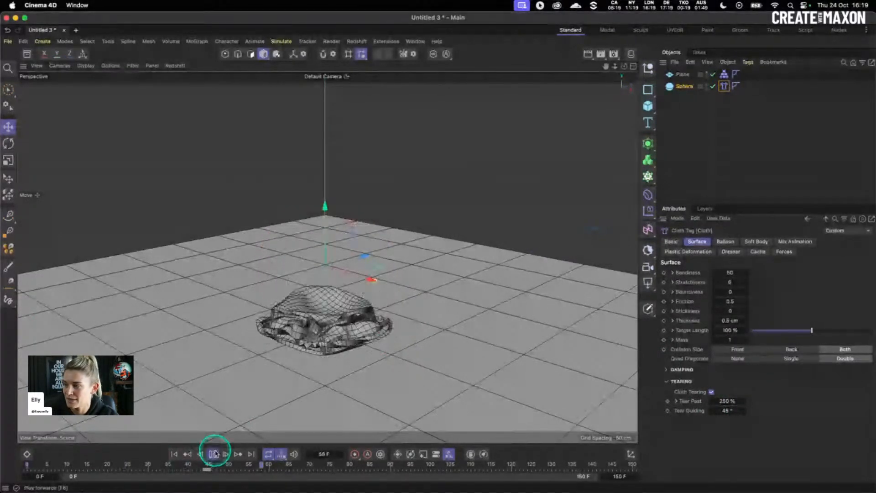
Set the cloth's Tear Past to 300% and replay the simulation from frame 0 to check the tearing
double_click(728, 401)
type("300")
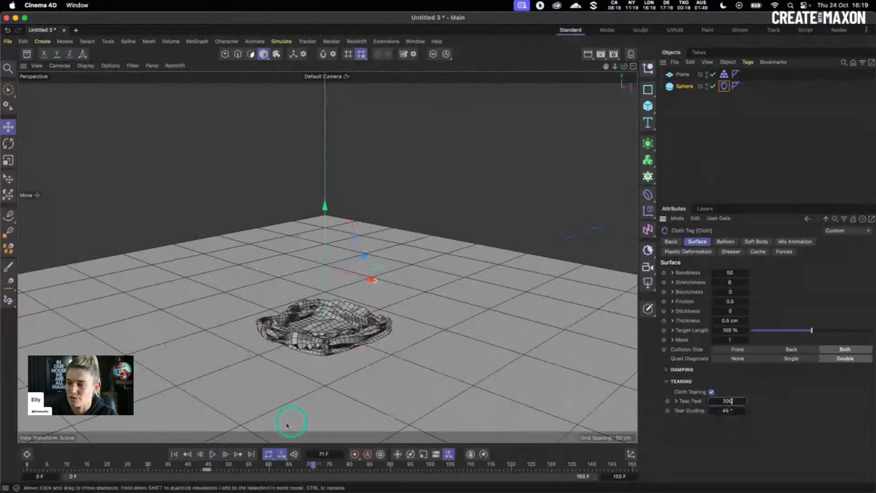
key("Return")
left_click(174, 454)
left_click(212, 454)
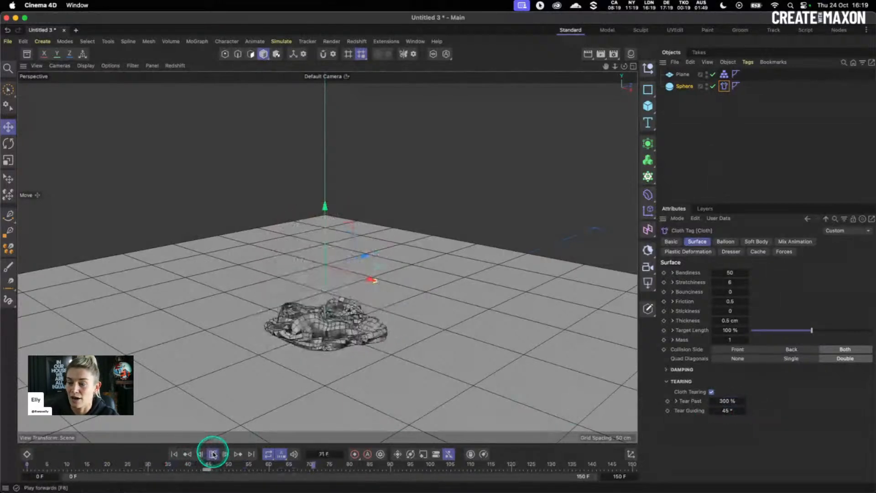
left_click(212, 454)
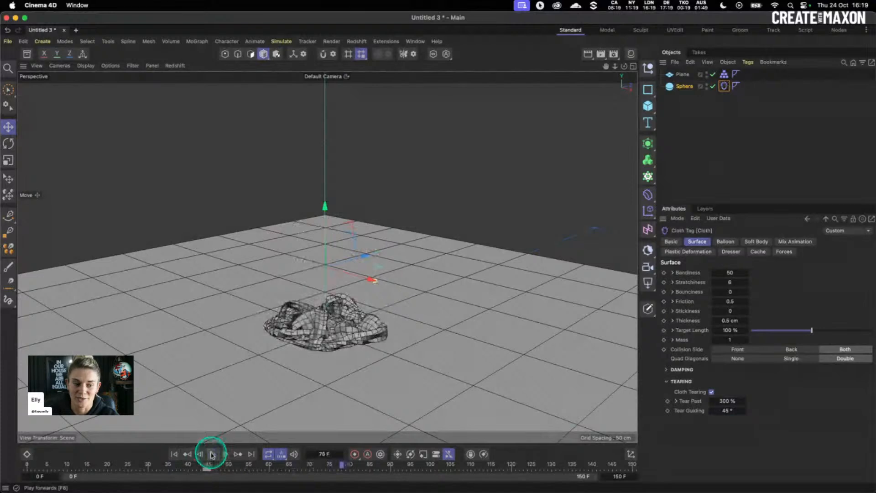
Set the cloth's Tear Past to 350% and replay the simulation from frame 0 to examine the inflation
double_click(728, 401)
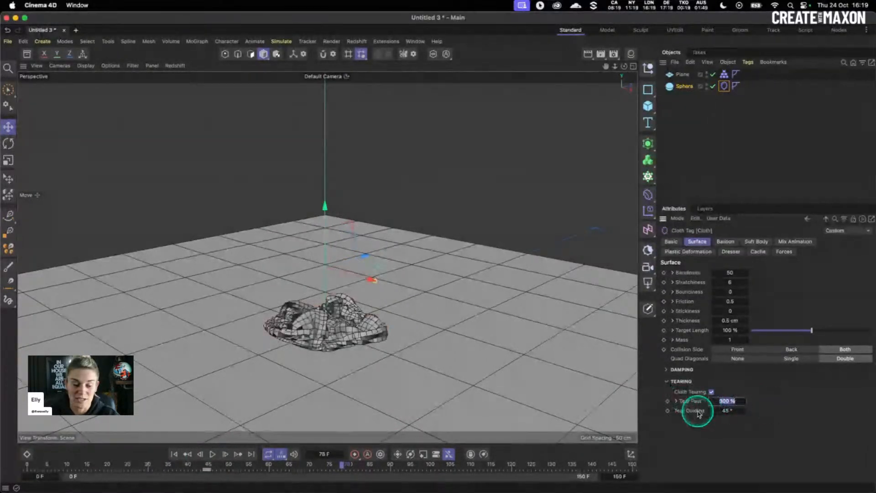
type("350")
key("Return")
left_click(174, 454)
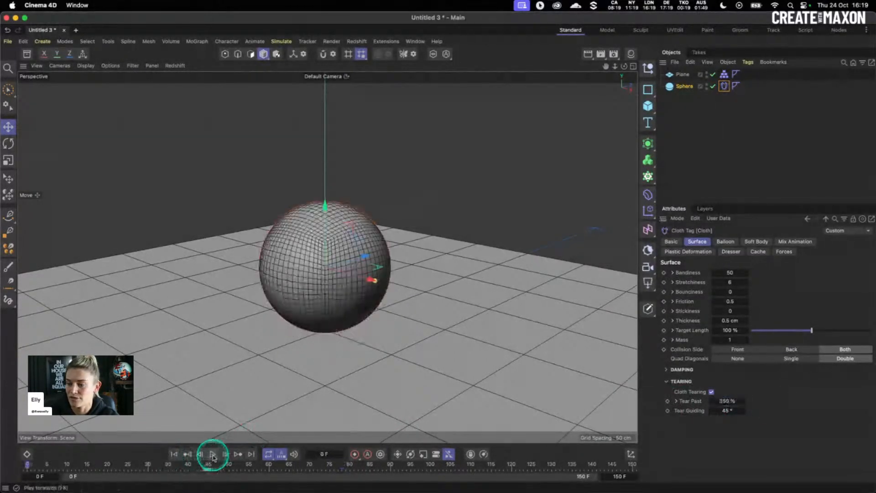
left_click(213, 455)
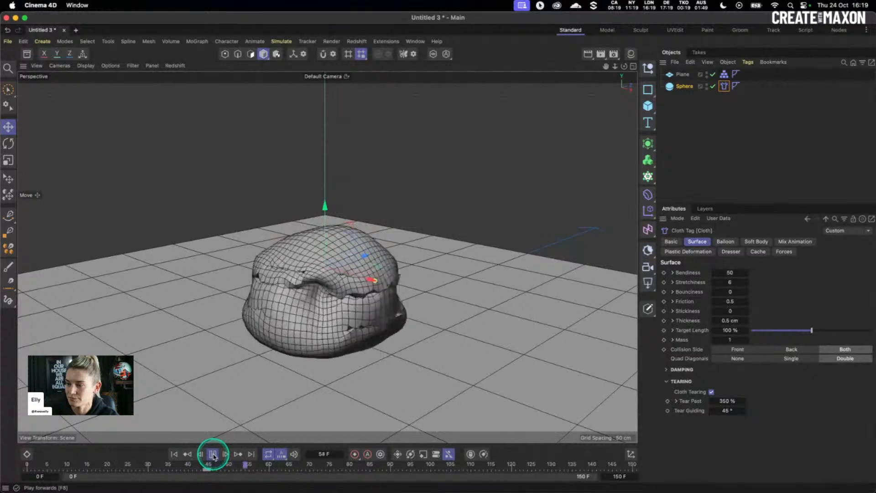
left_click(213, 455)
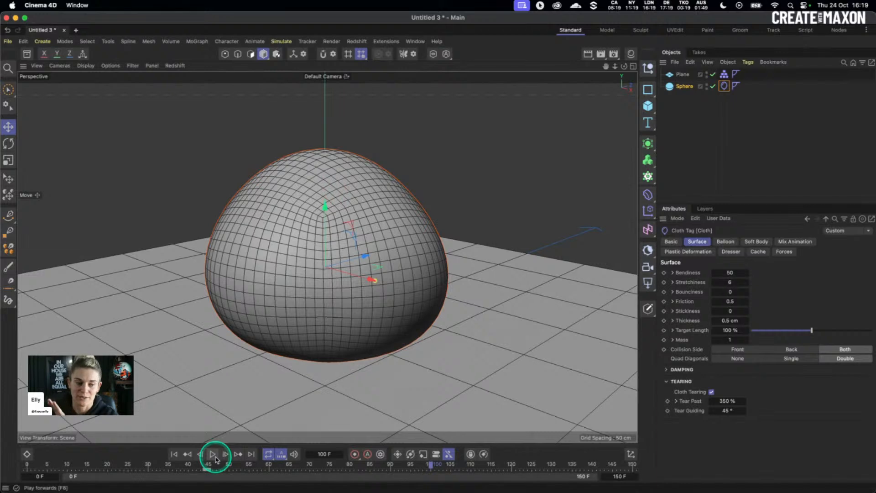
Lower the cloth's Tear Past to 325% and replay the simulation from frame 0 to test the tearing
left_click(730, 401)
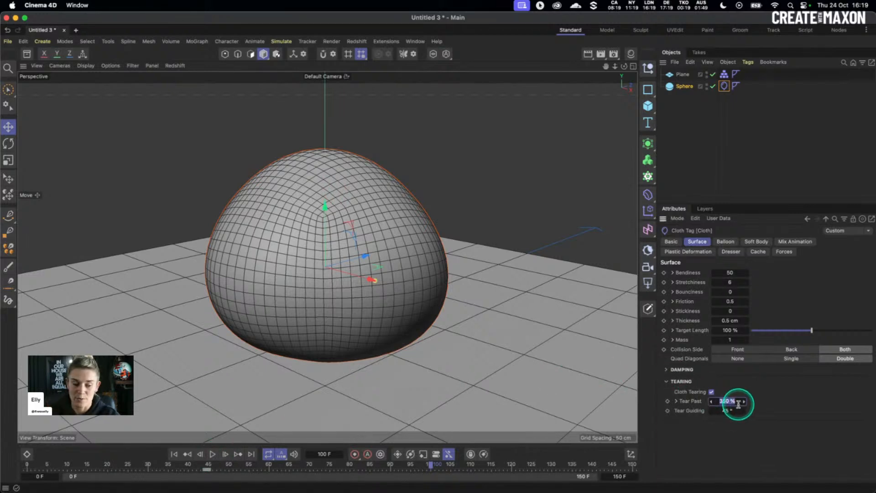
type("325")
key("Return")
left_click(174, 454)
left_click(213, 454)
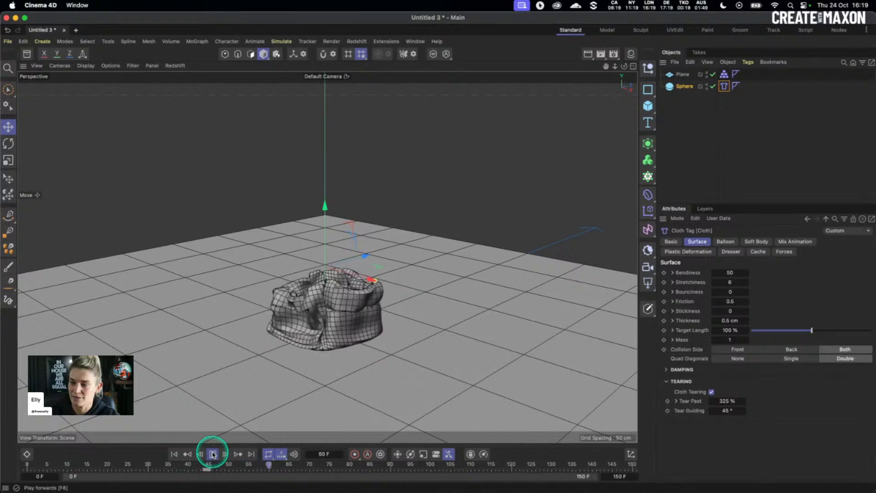
left_click(212, 454)
Set the cloth's Tear Past to 335% and replay the simulation from frame 0 to test the tearing
left_click(728, 401)
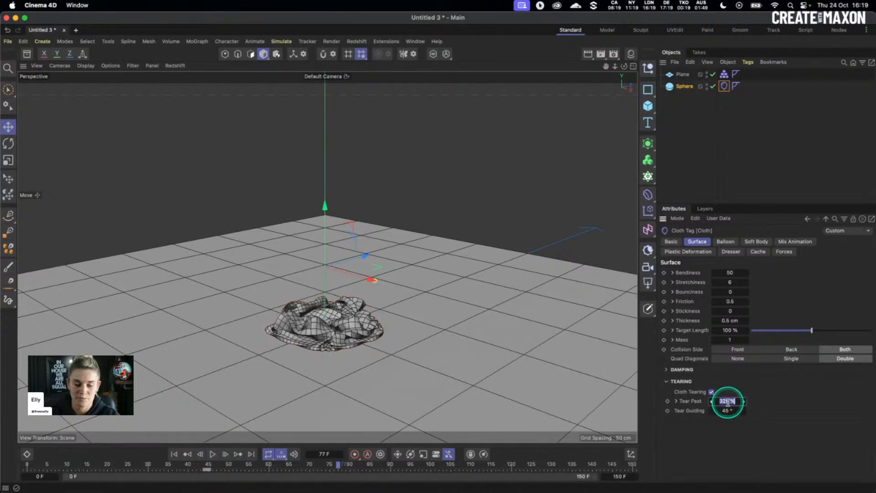
type("335")
key("Return")
left_click(174, 454)
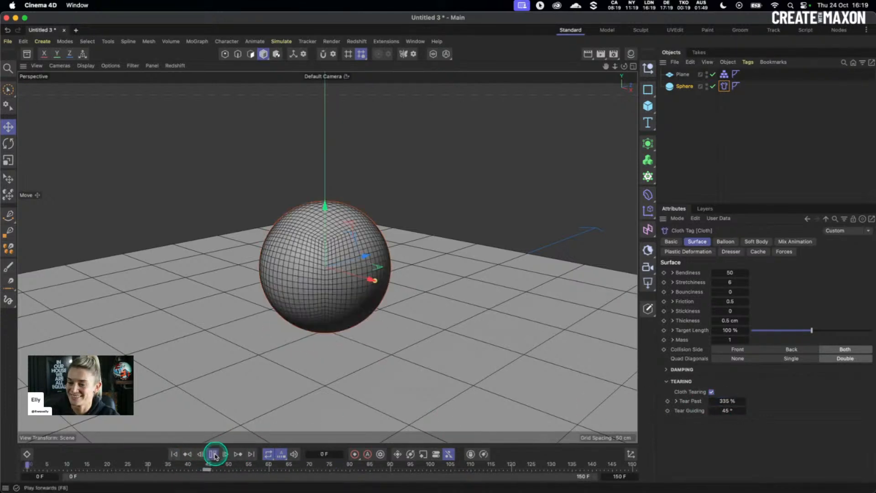
left_click(213, 454)
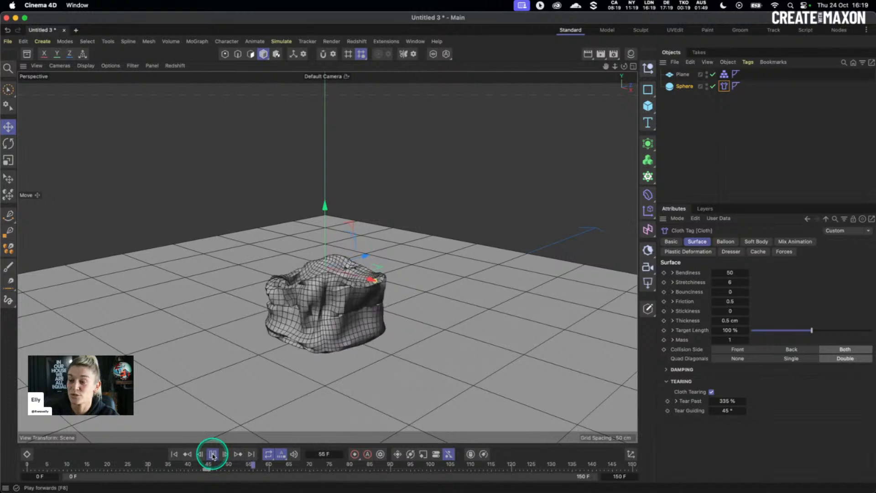
left_click(213, 454)
Raise the cloth's Tear Past to 345% and replay the simulation from frame 0 to check the inflation
left_click(731, 401)
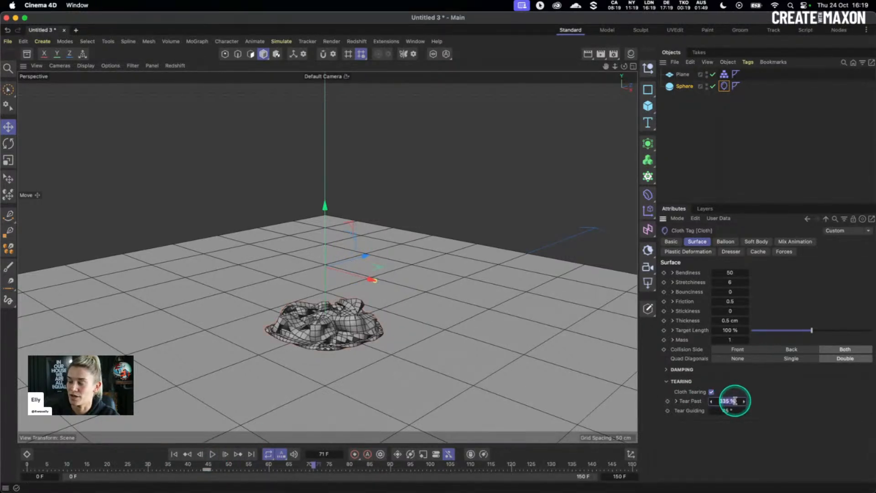
type("345")
key("Return")
left_click(174, 455)
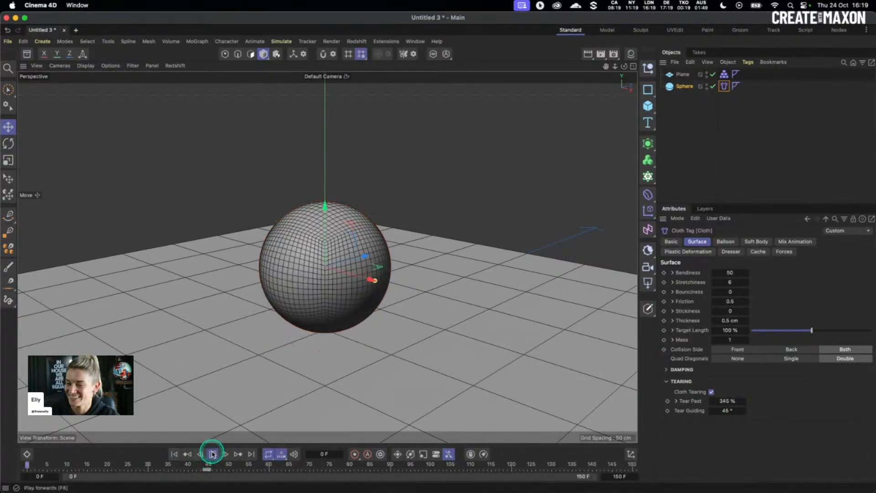
left_click(212, 454)
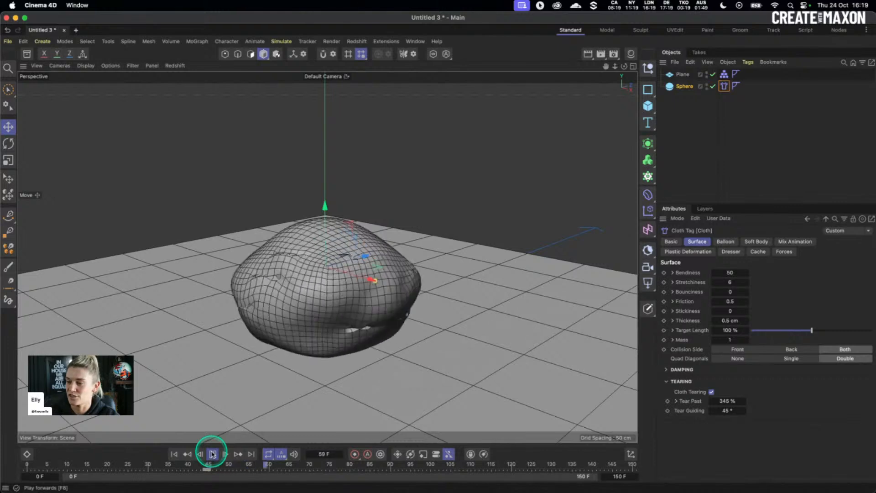
left_click(212, 454)
Set the cloth's Tear Past to 340% and replay the simulation from frame 0 to check for tearing
double_click(732, 401)
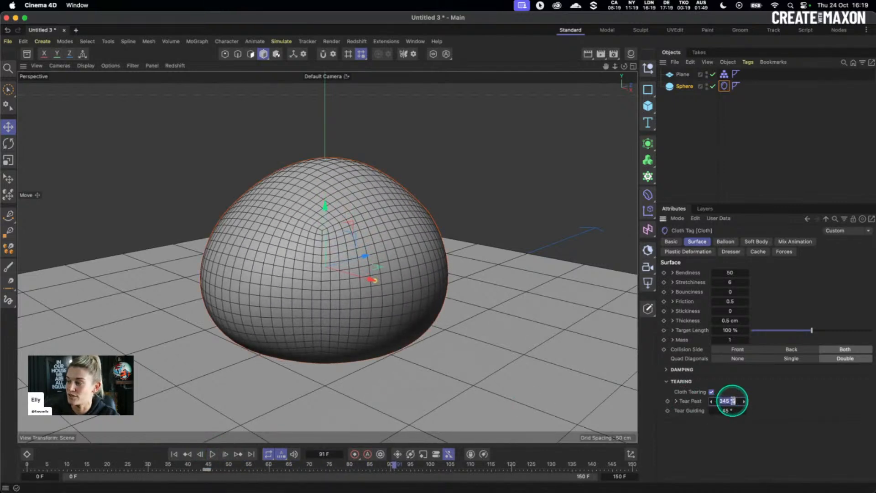
type("340")
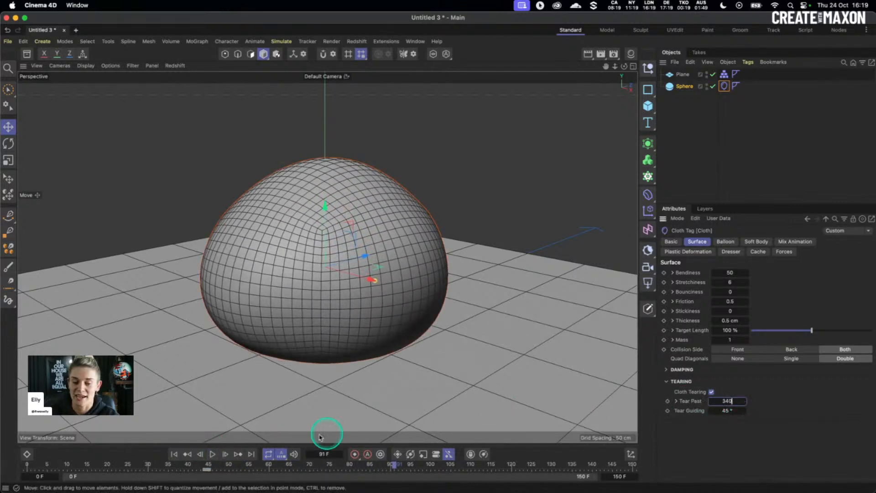
left_click(174, 454)
left_click(212, 454)
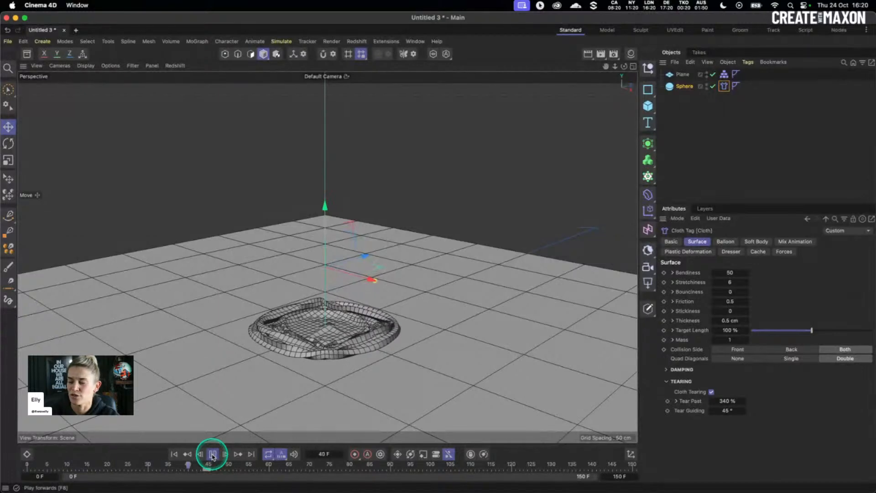
left_click(212, 455)
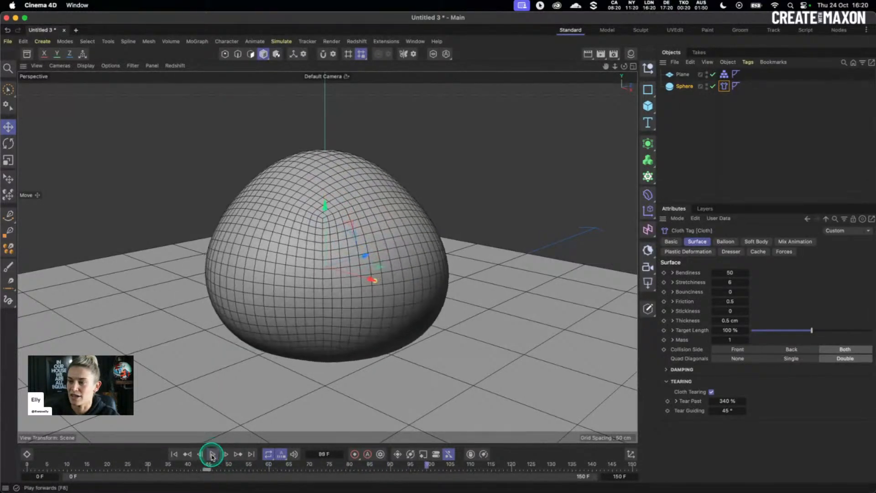
Set the cloth's Tear Past to 338% and replay the simulation from frame 0 to check for tearing
double_click(732, 403)
type("3")
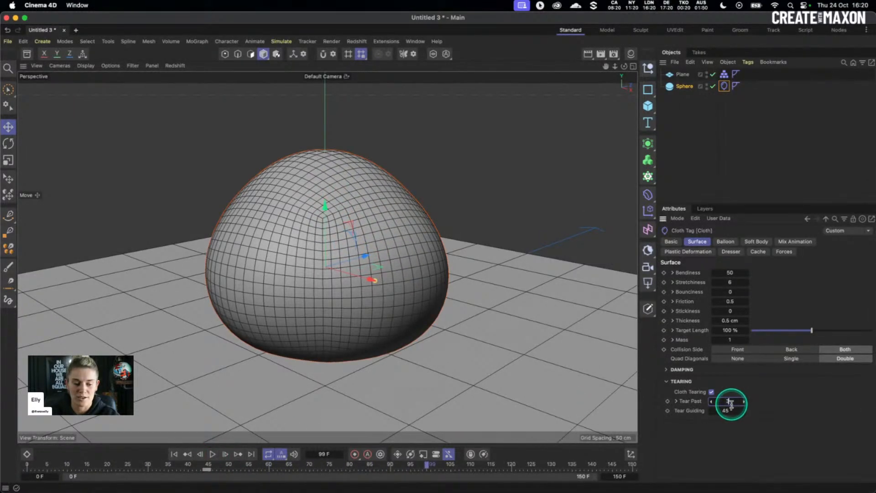
type("38")
key("Return")
left_click(174, 454)
left_click(213, 454)
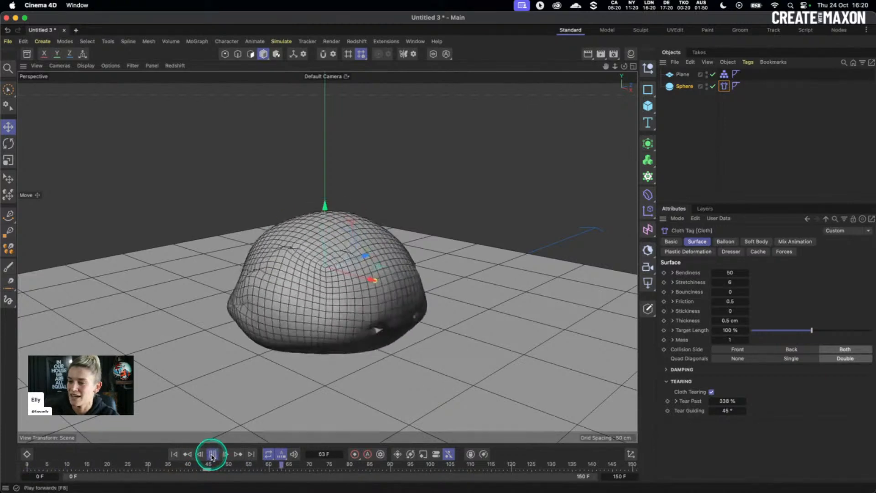
left_click(212, 454)
Lower the cloth's Tear Past to 337% and replay the simulation from frame 0 to test the inflation
left_click(711, 402)
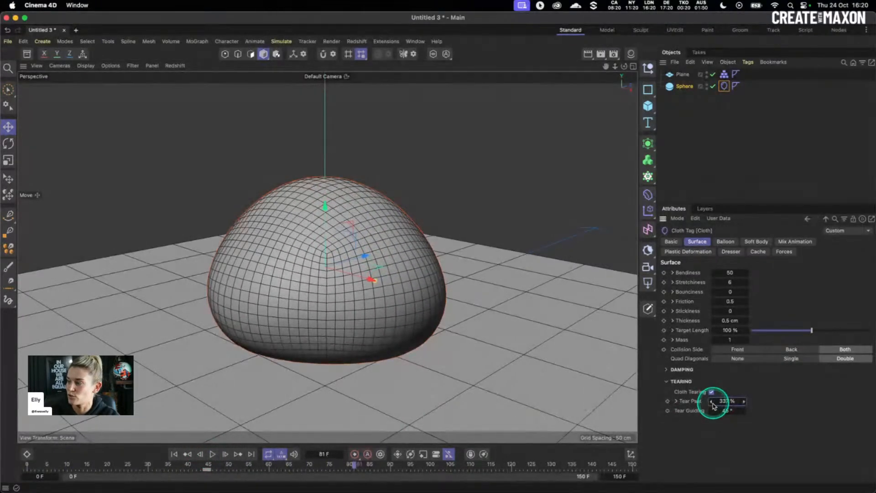
left_click(174, 454)
left_click(212, 454)
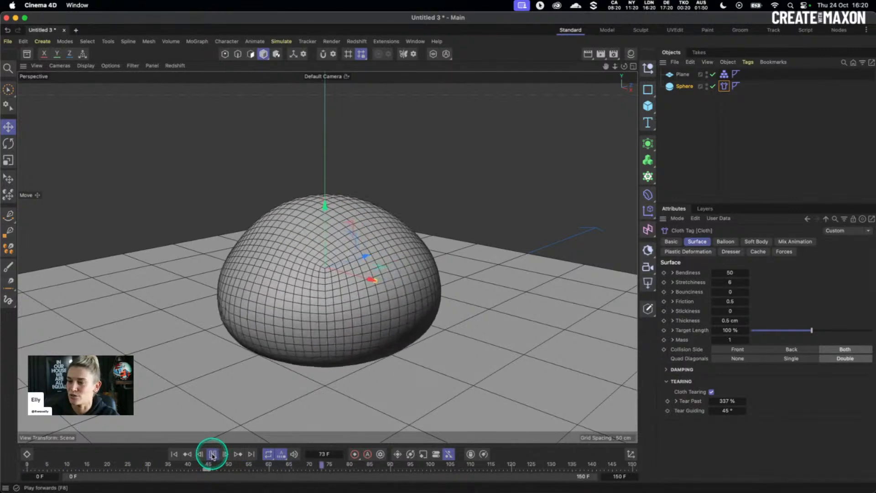
left_click(213, 454)
Reduce the cloth's Tear Past to 336% and replay the simulation from frame 0 to look for tearing
left_click(707, 405)
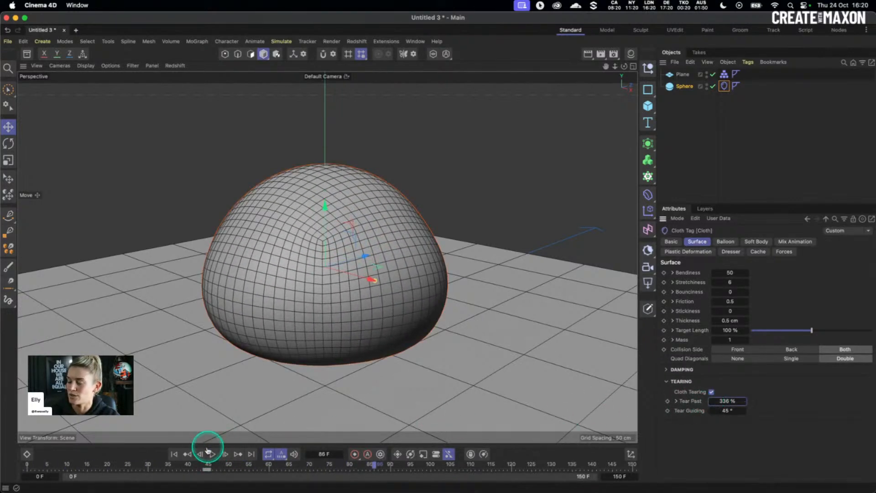
left_click(174, 455)
left_click(212, 454)
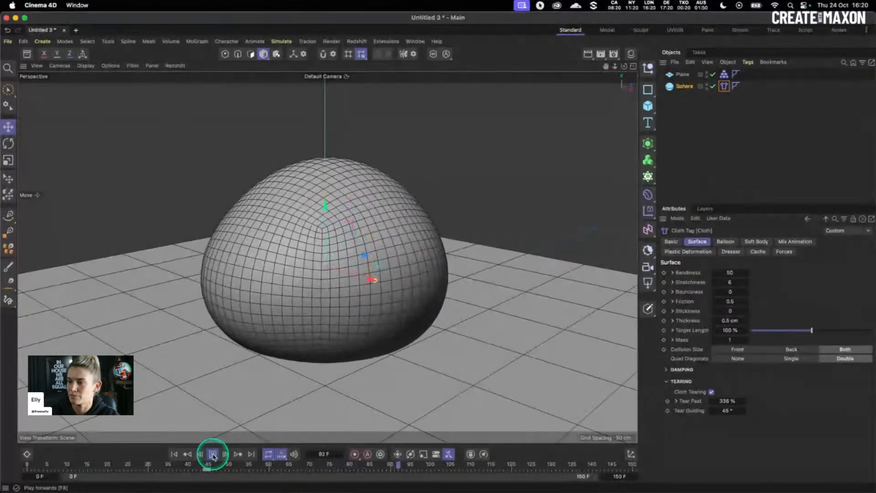
left_click(213, 454)
Reduce the cloth's Tear Past to 335% and replay the simulation twice from frame 0
left_click(711, 405)
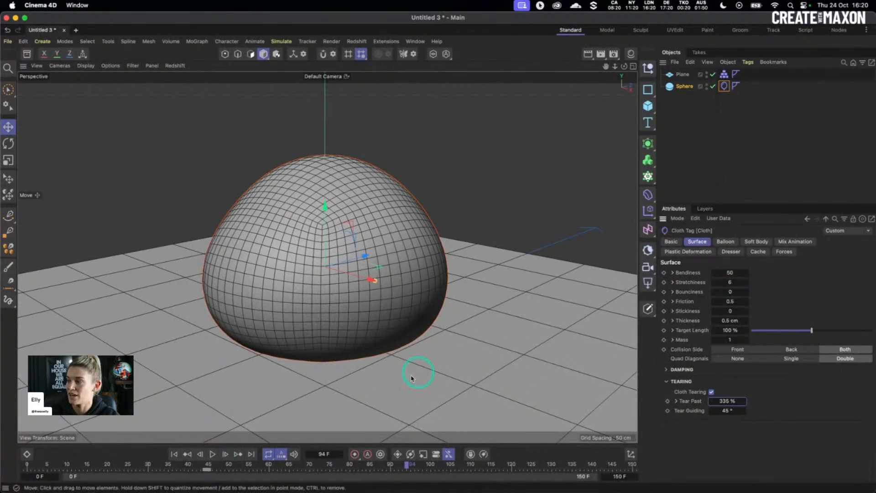
left_click(174, 454)
left_click(213, 455)
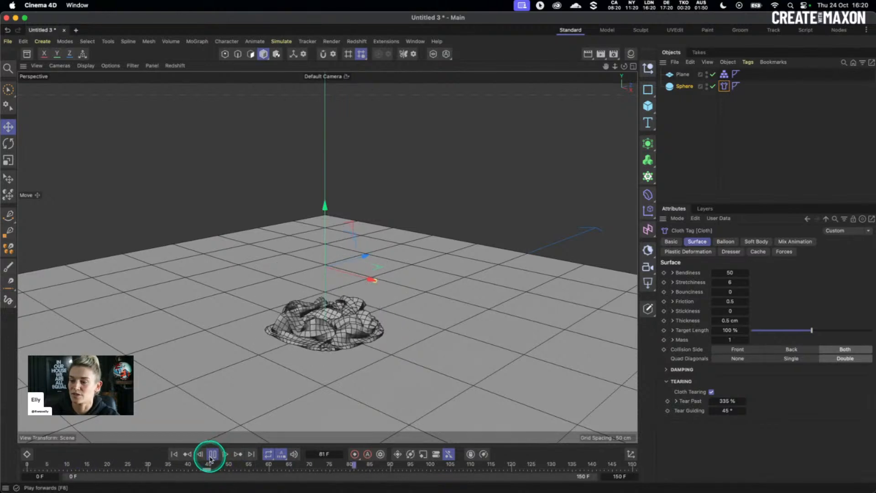
left_click(213, 454)
left_click(174, 454)
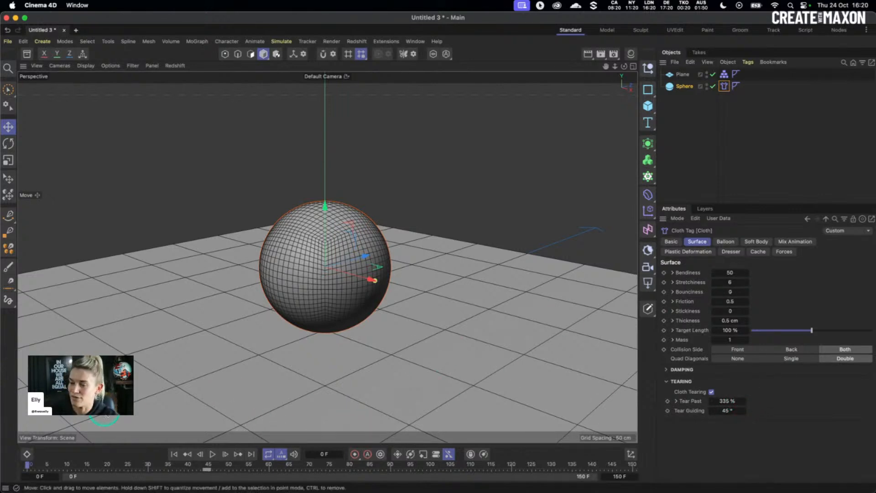
left_click(213, 455)
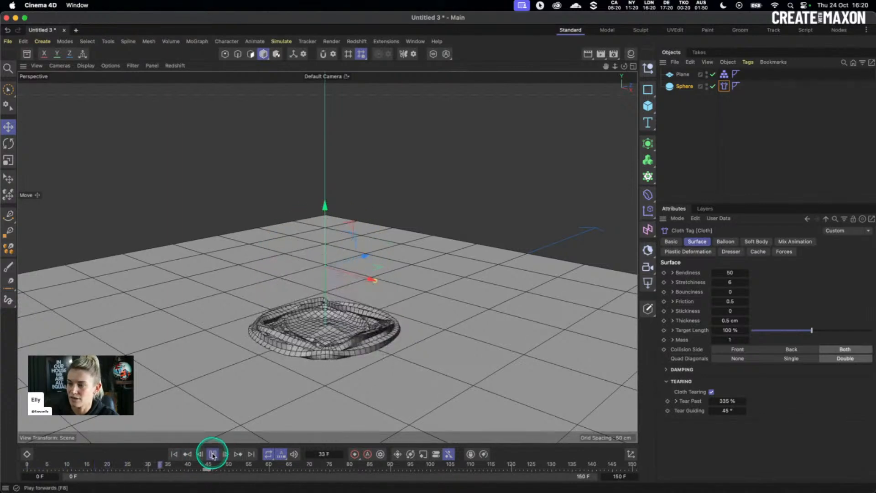
left_click(212, 455)
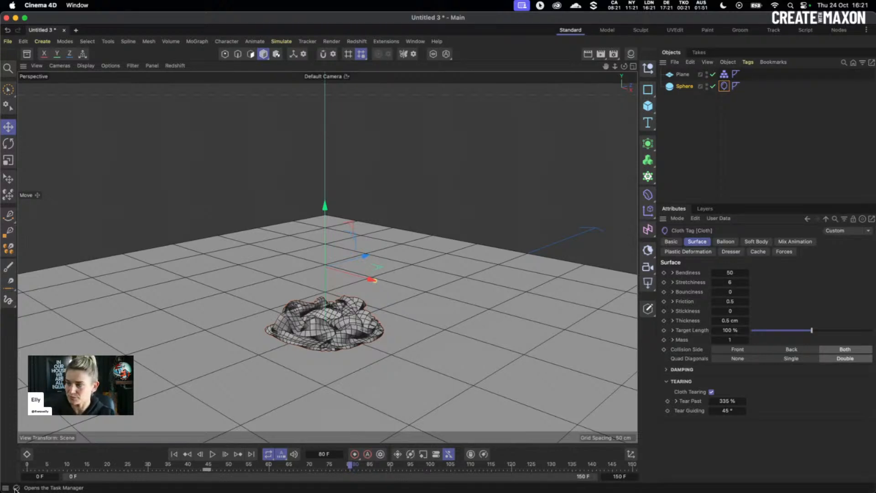
Disable Cloth Tearing, replay the simulation from frame 0, and advance to frame 85 to examine the inflated shape
left_click(711, 391)
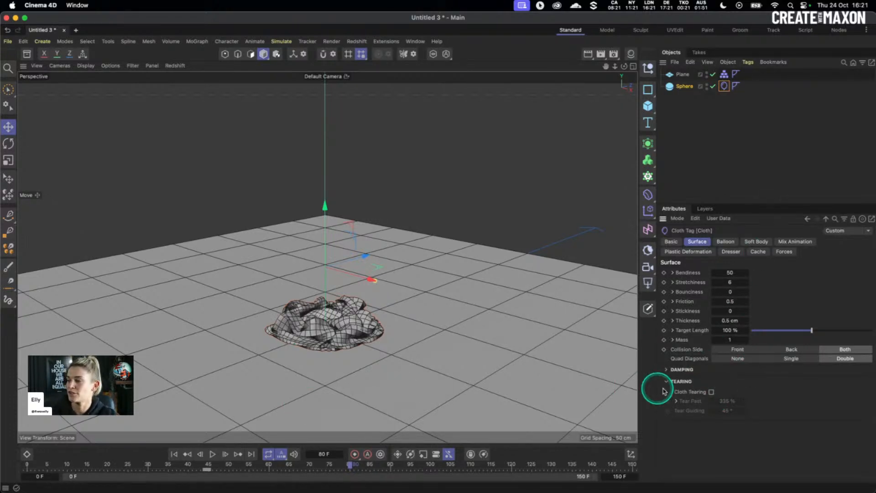
left_click(173, 454)
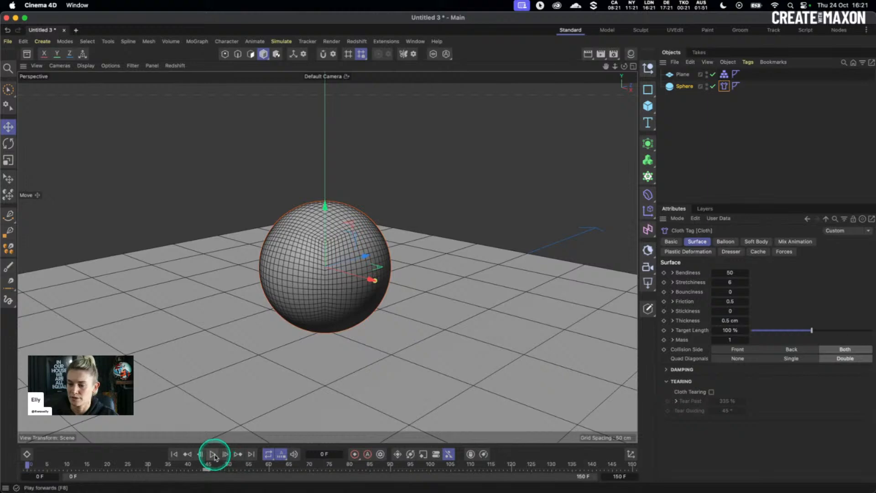
left_click(213, 455)
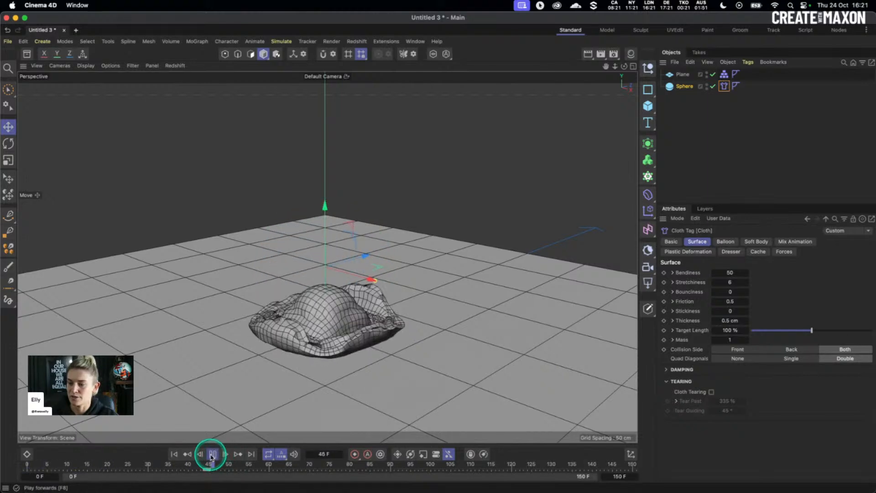
left_click(212, 455)
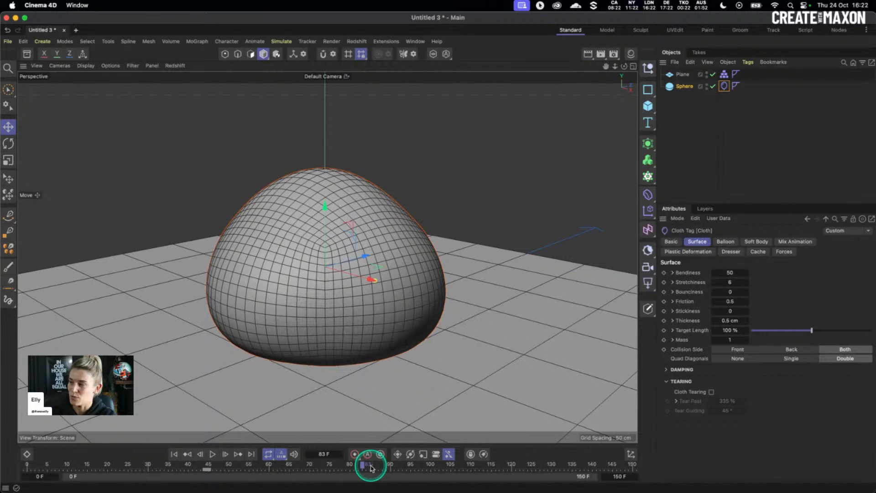
left_click_drag(370, 468, 373, 468)
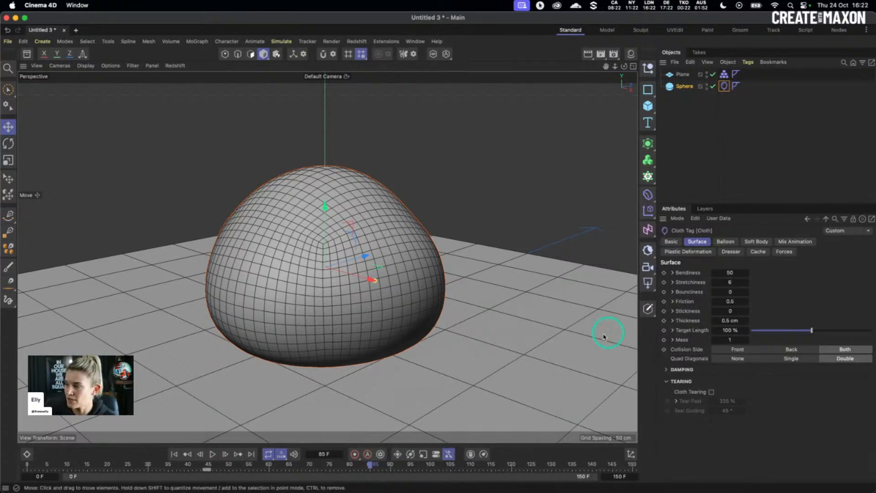
Enable Cloth Tearing, step back to frame 84, and keyframe Tear Past at 1000%
left_click(712, 391)
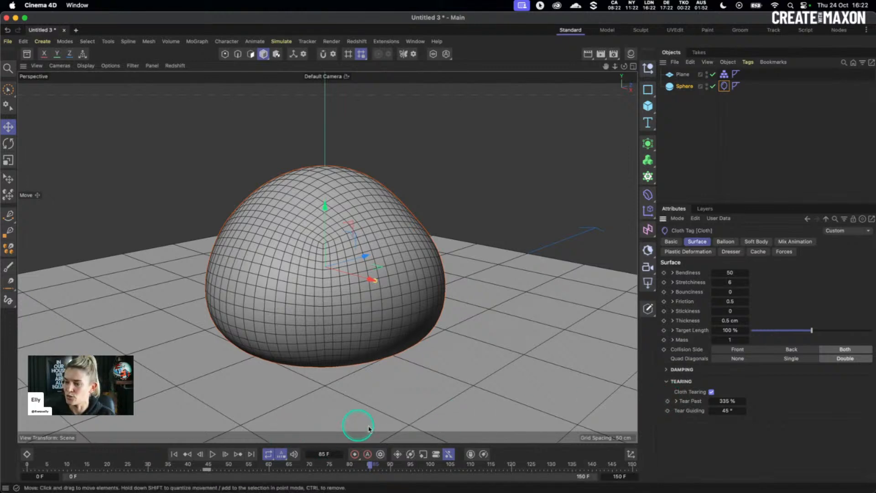
left_click(200, 454)
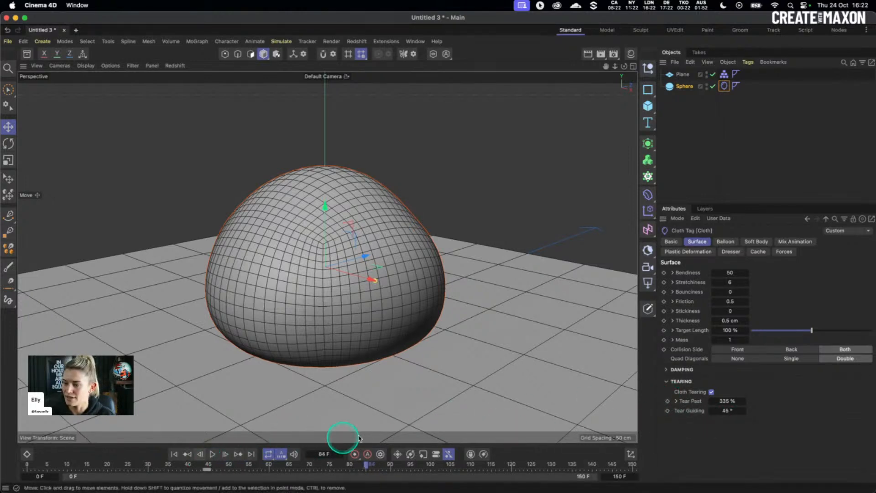
left_click(728, 401)
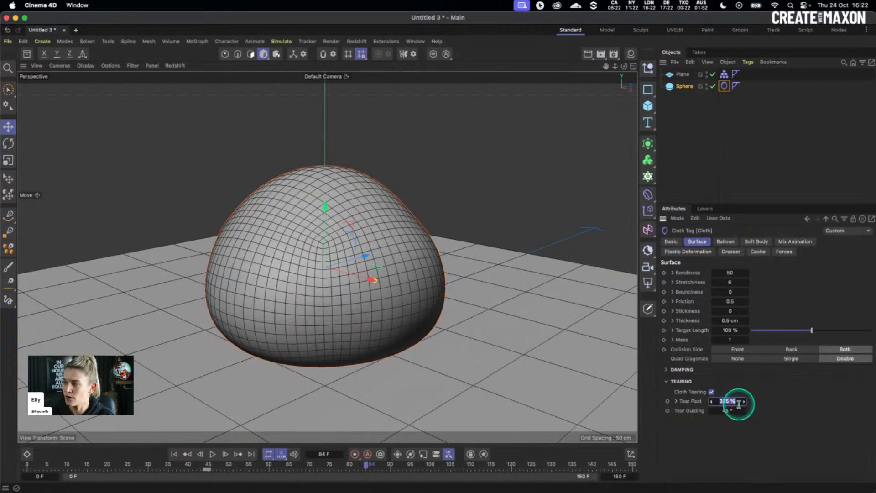
type("1000")
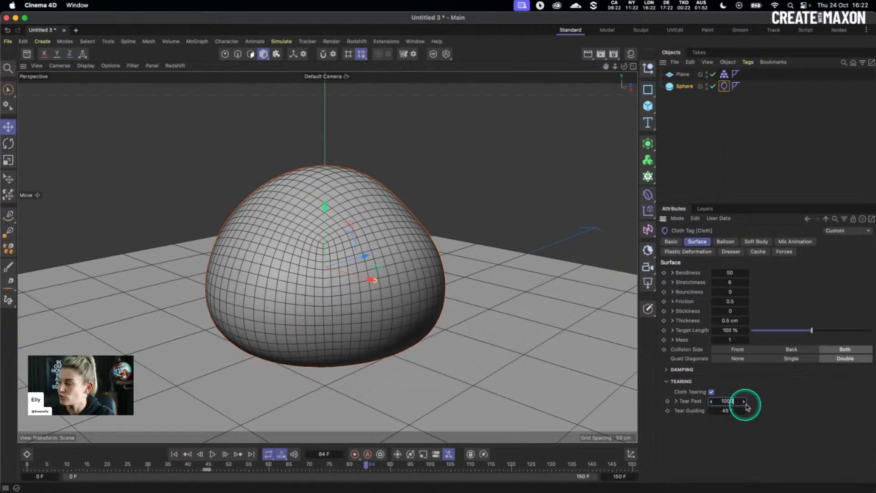
left_click(667, 401)
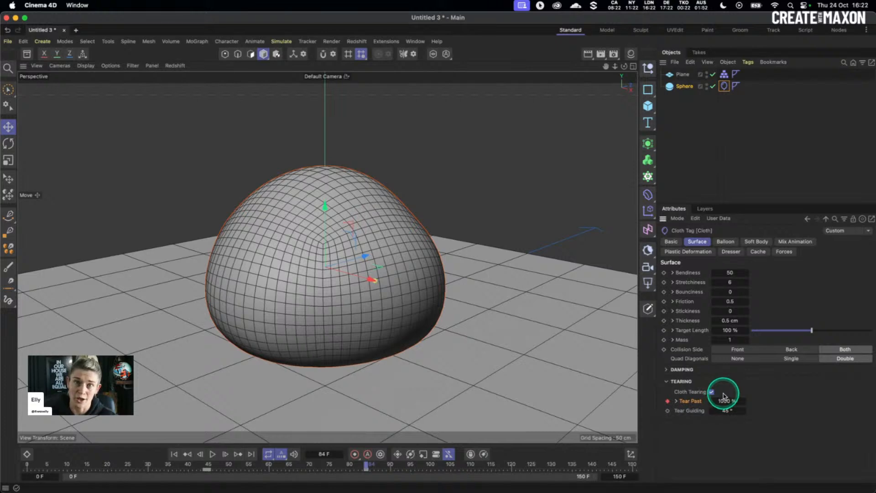
Keyframe Tear Past at 110% on frame 85 and replay the simulation from frame 0 to test the pop
left_click(226, 454)
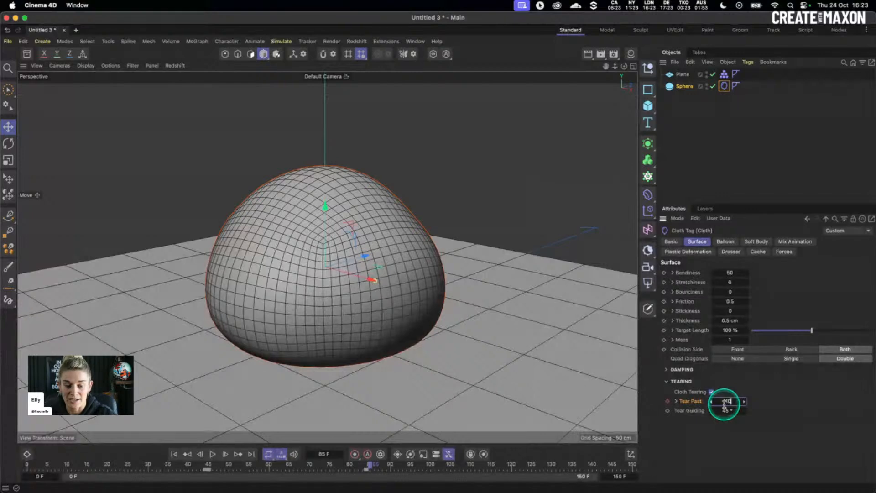
left_click(668, 400)
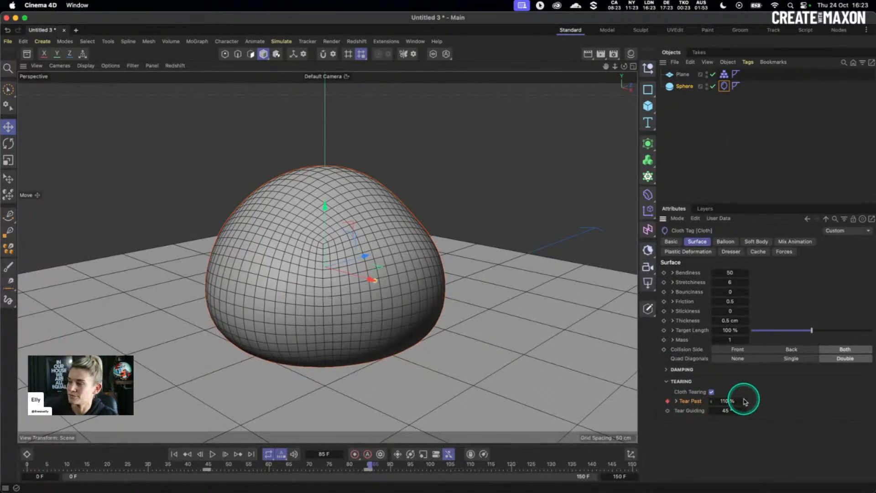
left_click(174, 454)
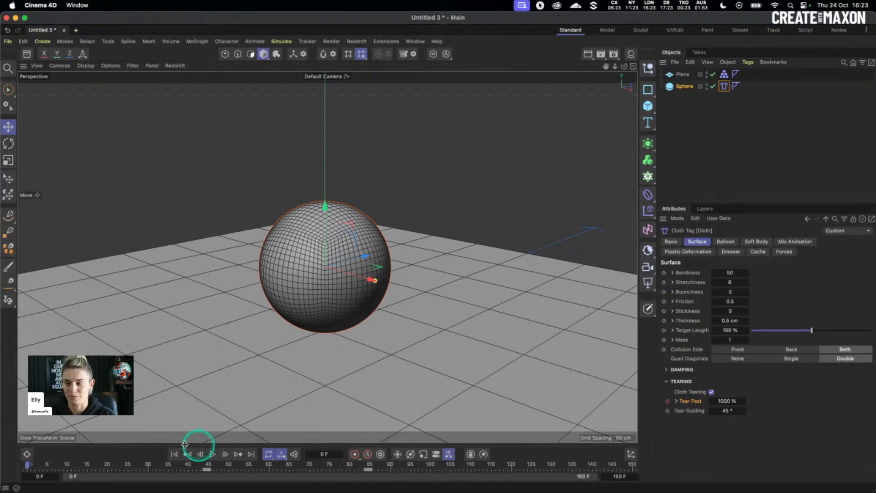
left_click(213, 455)
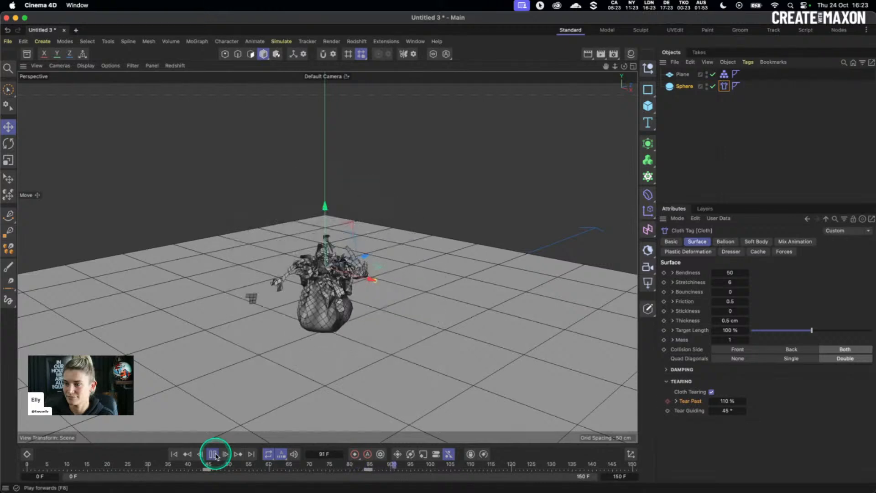
left_click(214, 455)
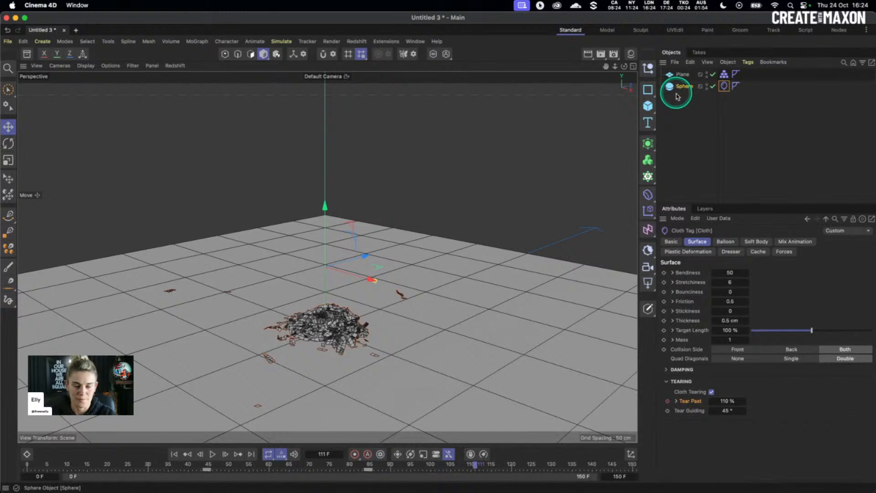
Return to frame 0 and save the project as livestream_oct.c4d
left_click(174, 454)
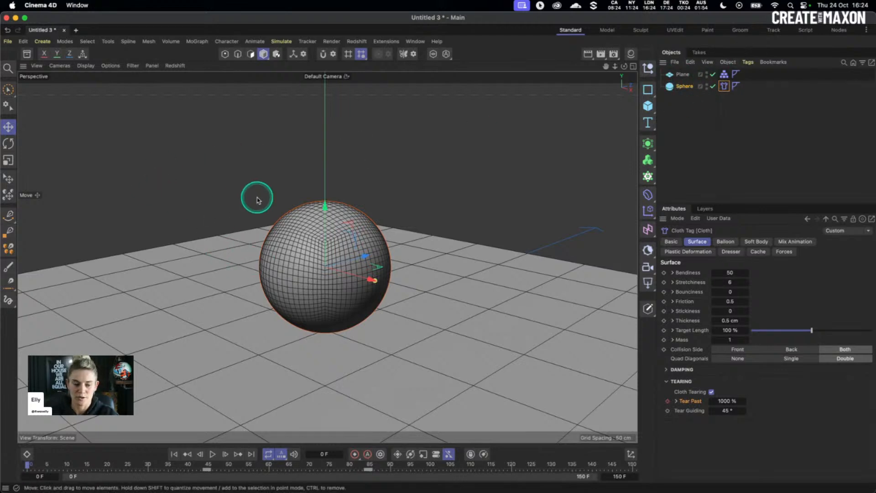
key("super+s")
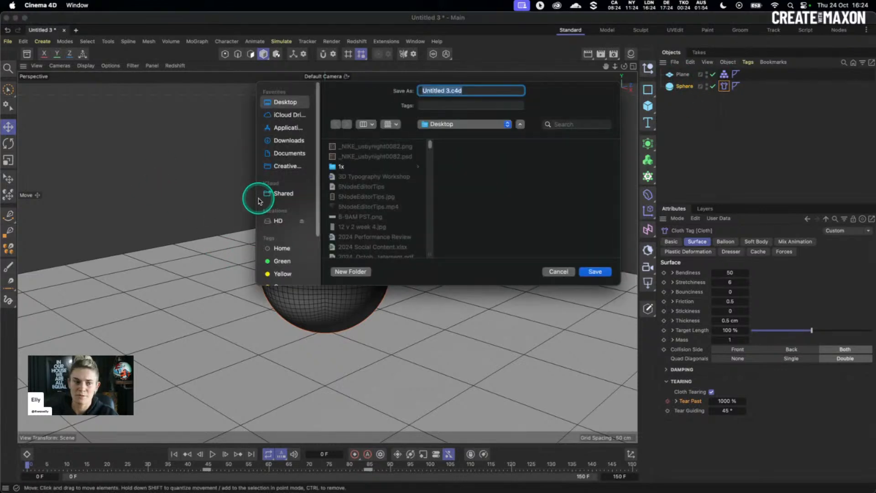
left_click_drag(562, 88, 0, 183)
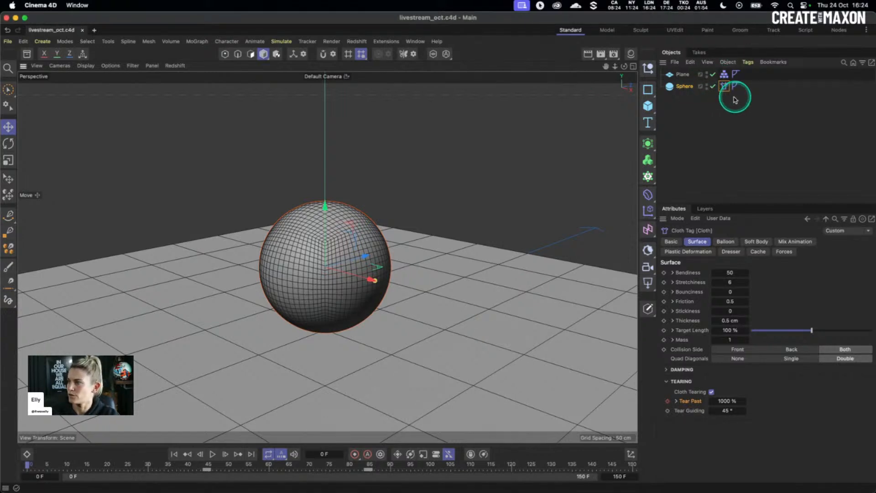
Play the simulation to frame 75 and convert the inflated sphere into a polygon copy with Current State to Object
left_click(211, 455)
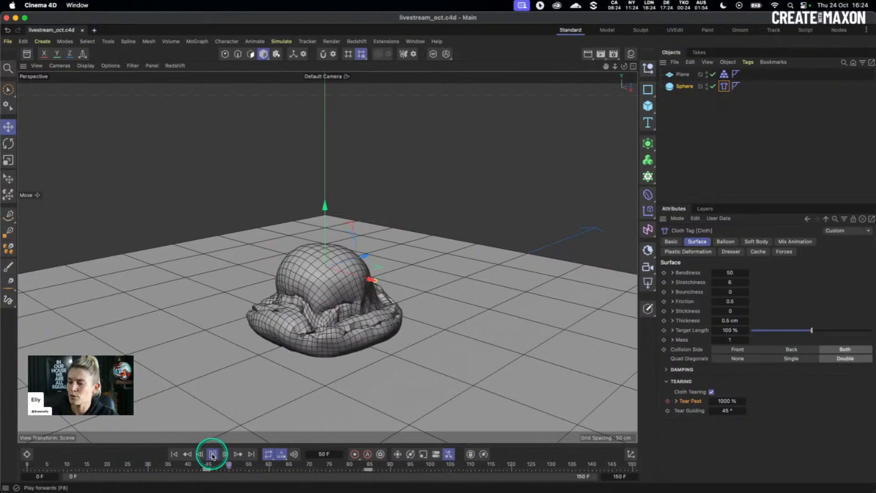
left_click(213, 454)
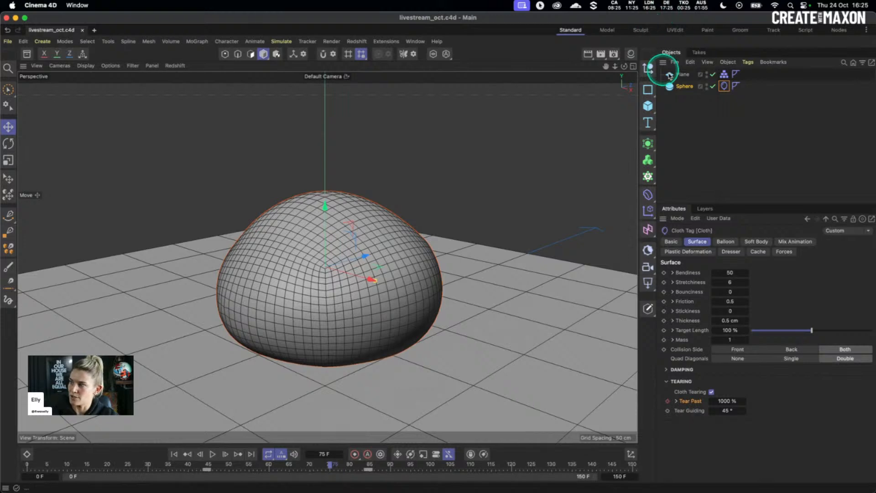
right_click(681, 88)
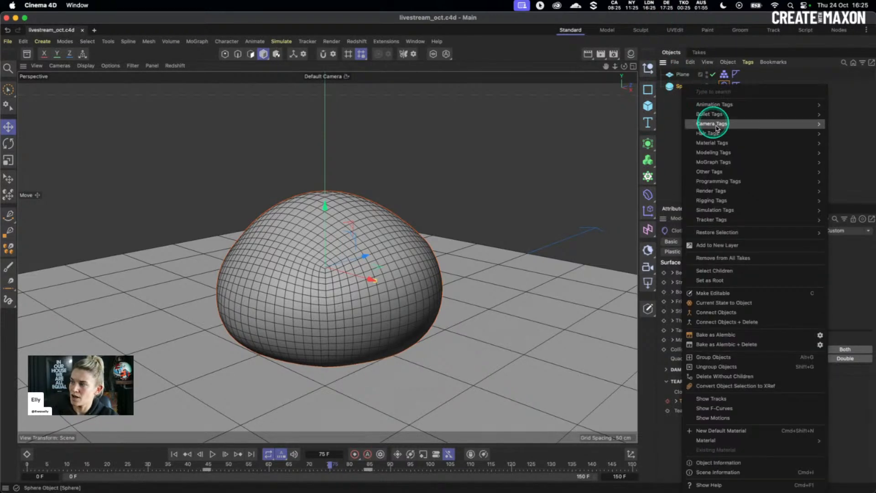
left_click(736, 304)
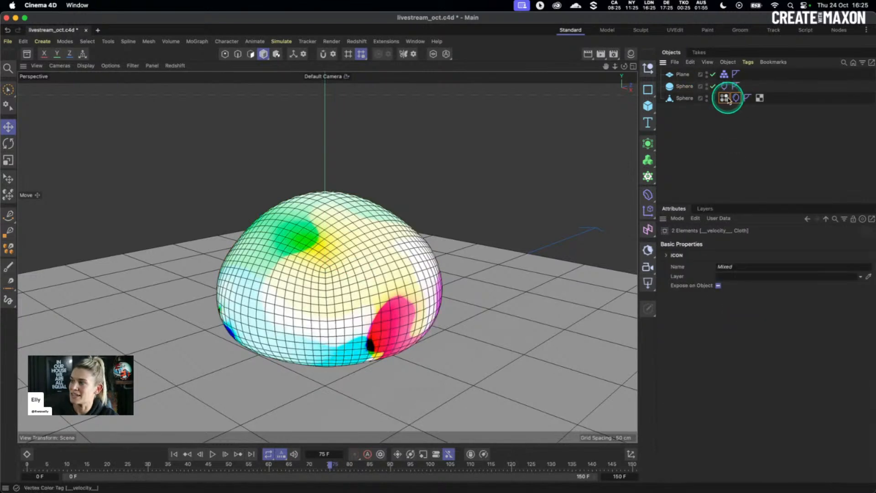
Delete the velocity vertex color and Cloth tags from the polygon sphere copy, and select that copy
key("Delete")
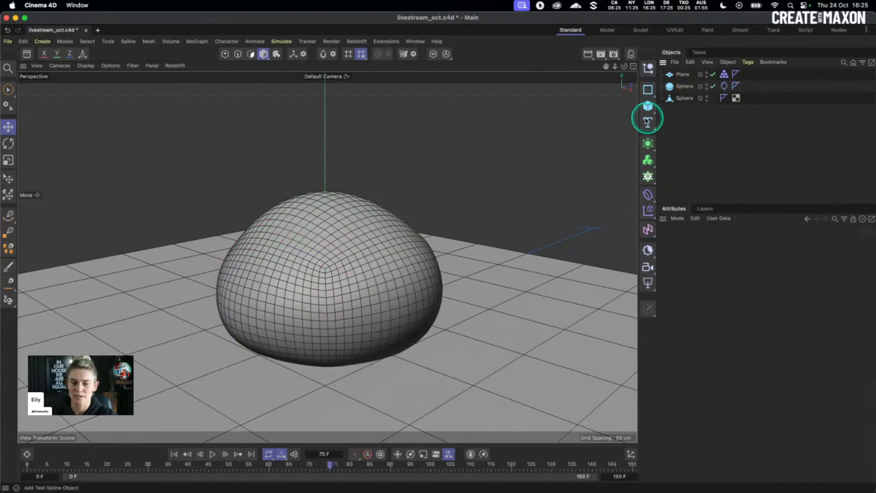
left_click(687, 98)
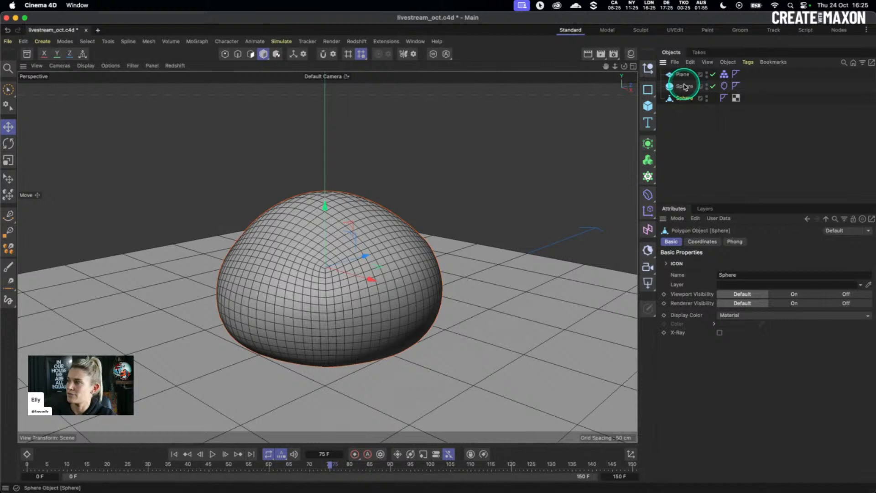
Try lifting the polygon sphere copy above the original sphere, and undo the move
left_click(685, 86)
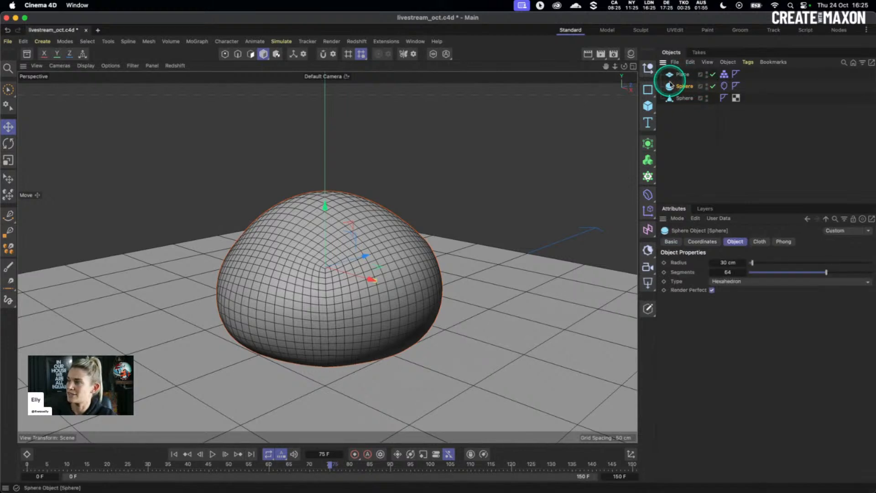
left_click(684, 99)
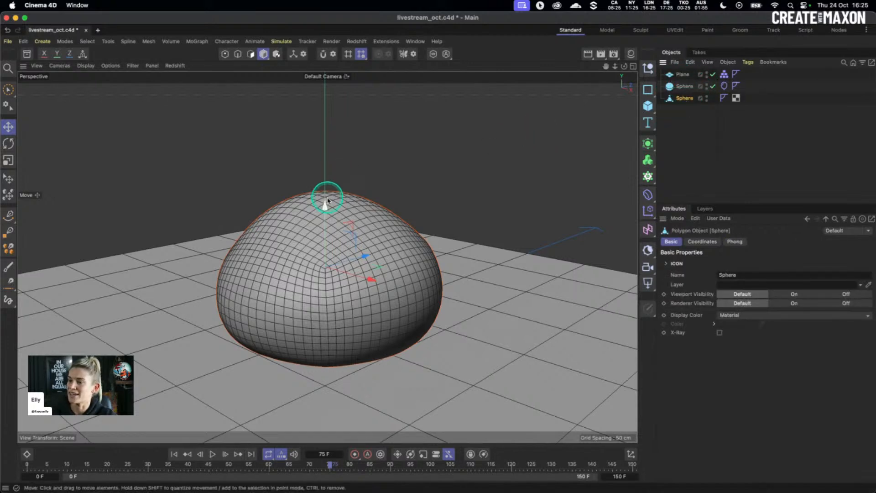
left_click_drag(326, 206, 325, 84)
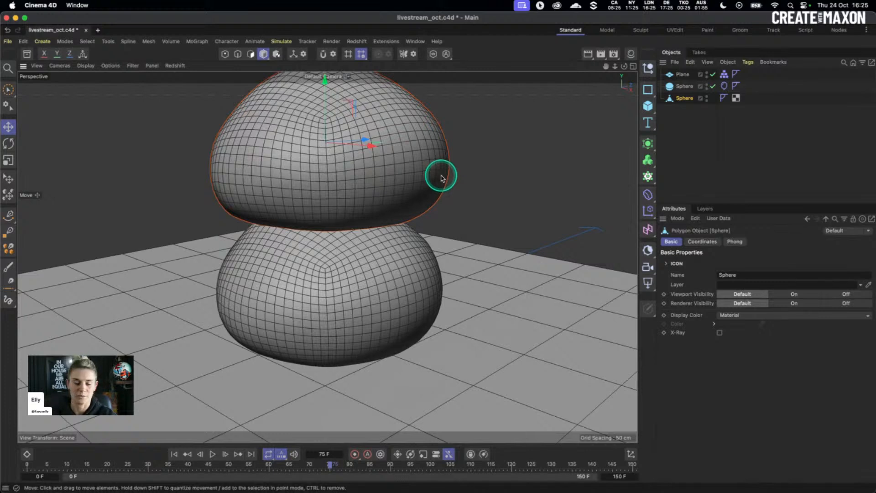
key("super+z")
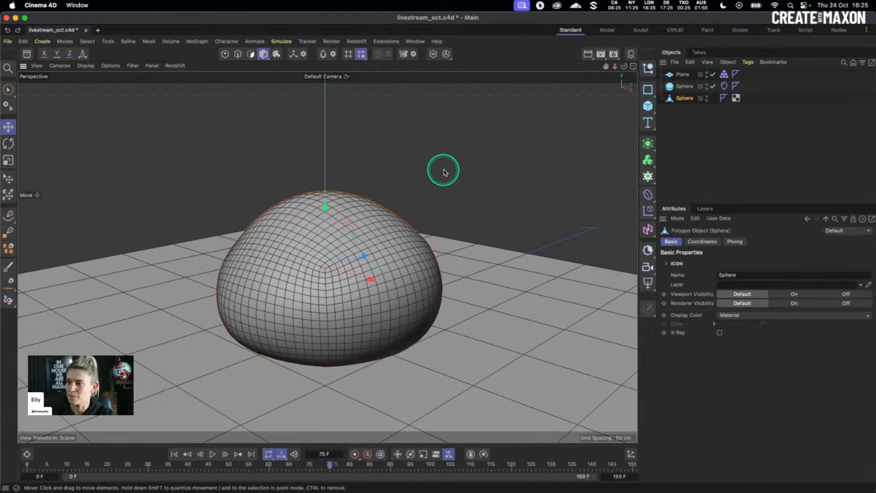
Disable the original cloth Sphere object so that only the polygon copy is shown
left_click(713, 85)
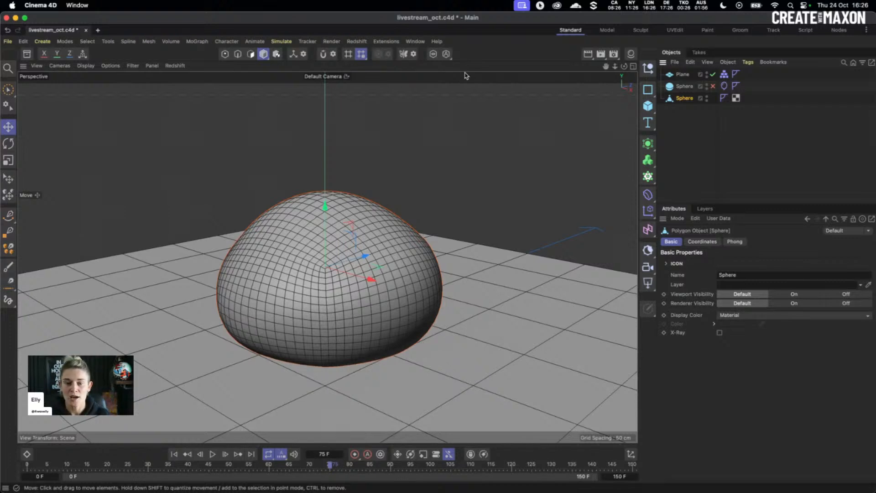
Switch to QuickTime Player to view the adidas reference render, and return to the Cinema 4D scene
mouse_move(347, 479)
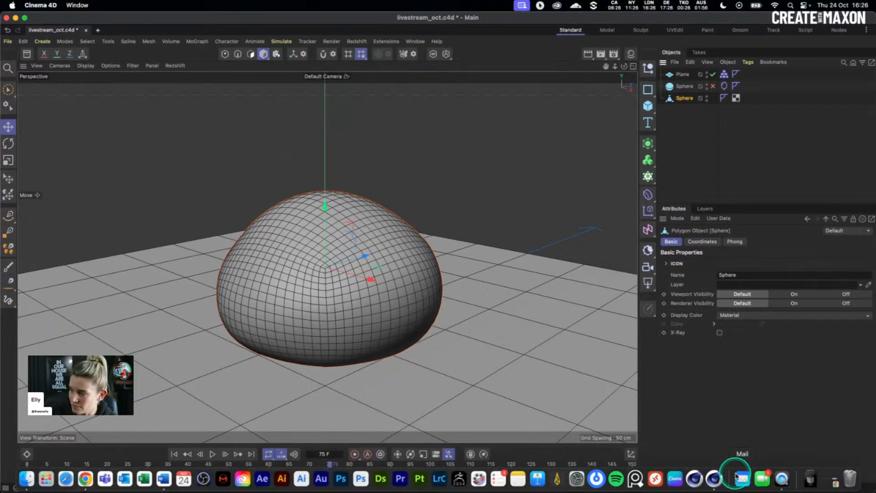
left_click(782, 479)
left_click(389, 411)
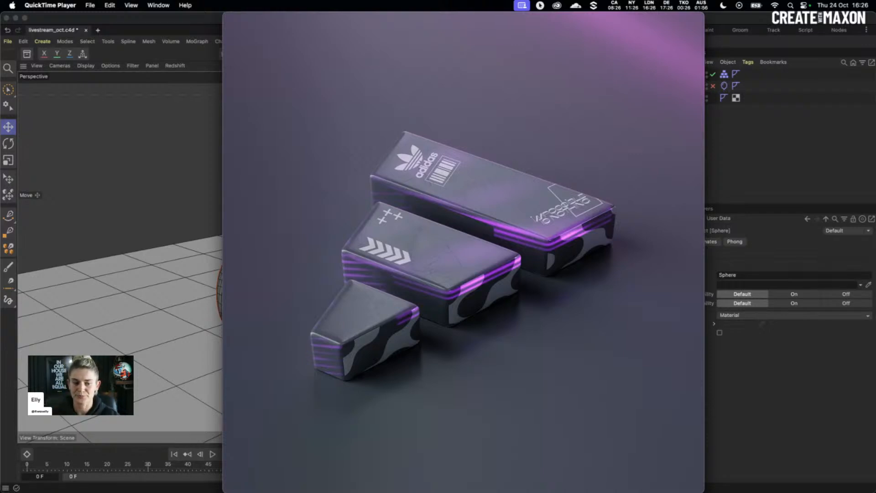
left_click(173, 19)
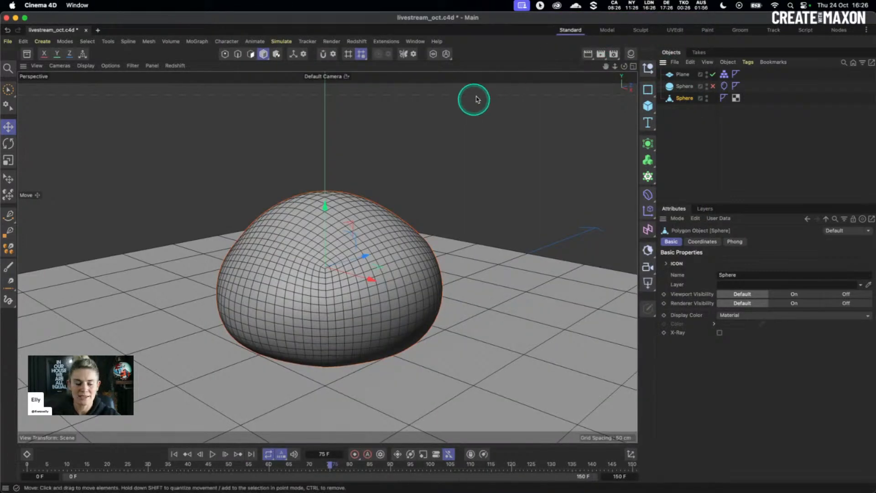
Scale the polygon sphere copy down uniformly to about 85%
key("t")
left_click_drag(518, 162, 459, 168)
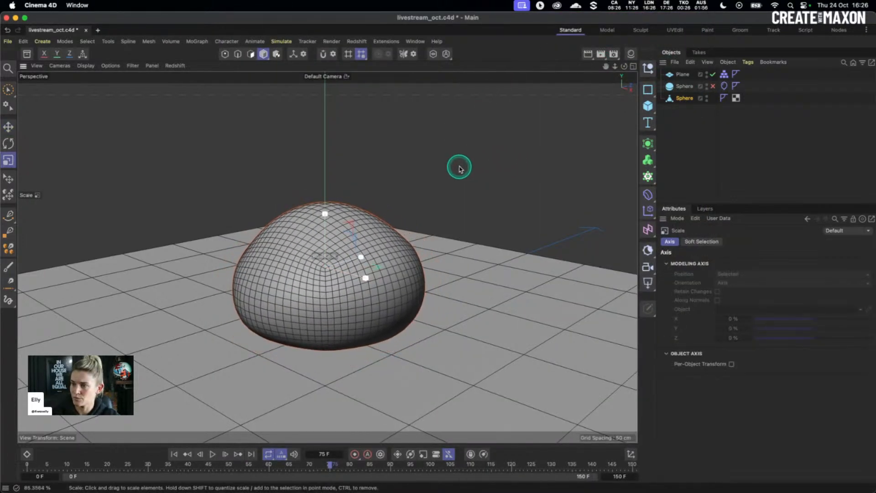
key("e")
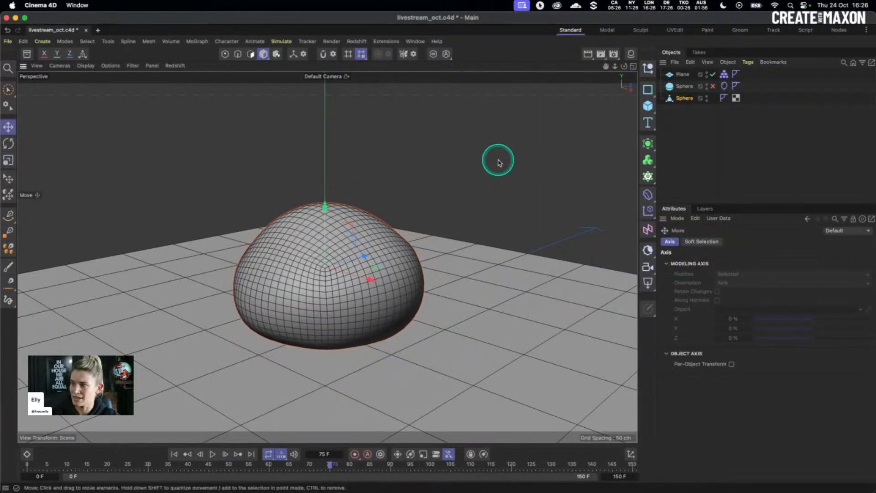
Rename the polygon sphere copy as Pyro Pop
double_click(686, 99)
type("P")
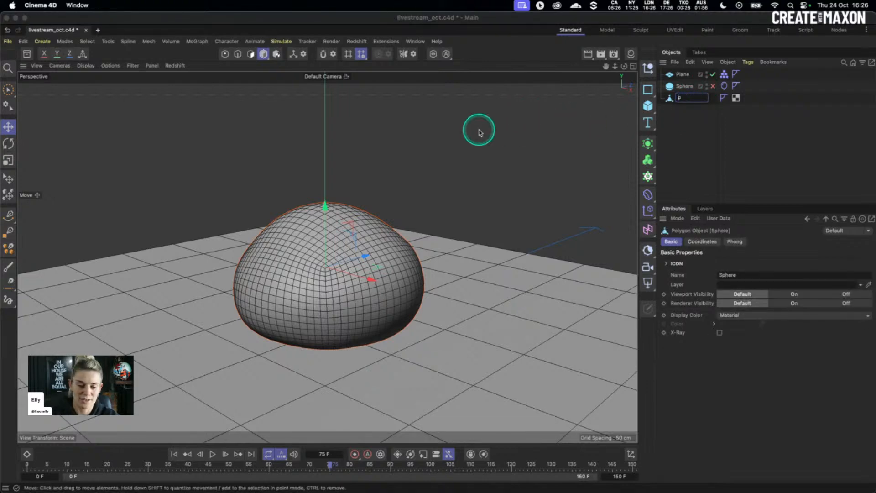
type("yr")
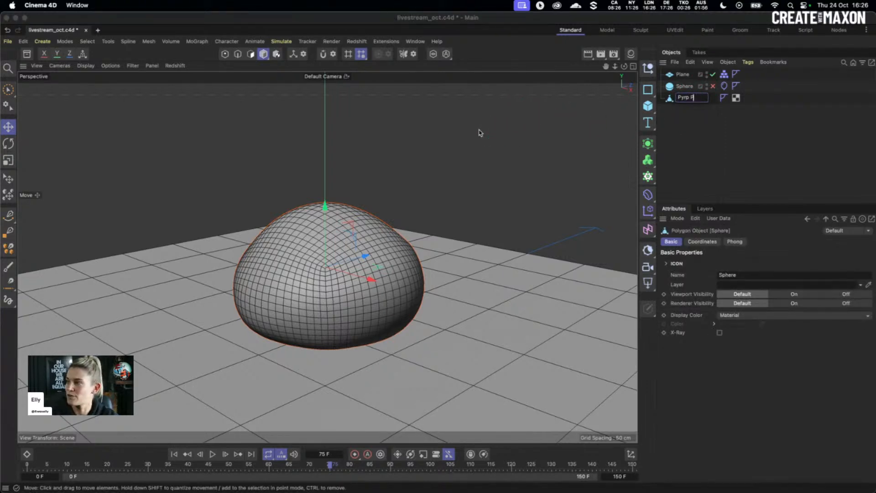
type("o Pop")
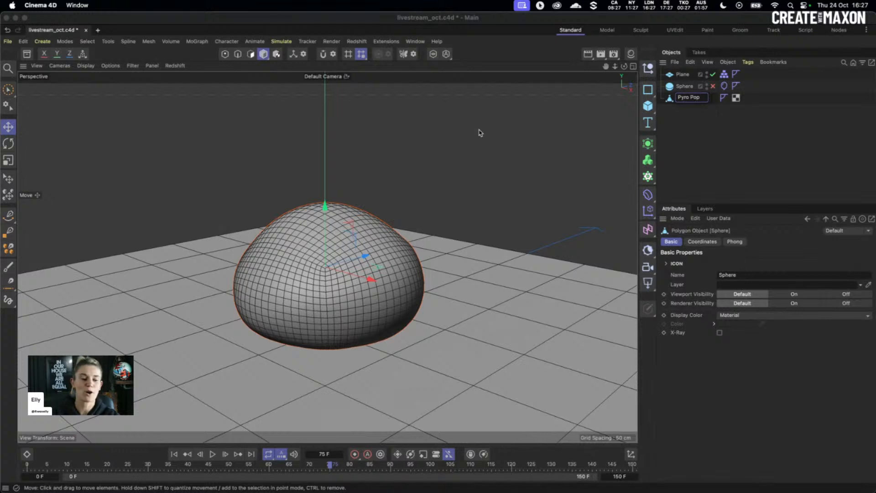
left_click(690, 110)
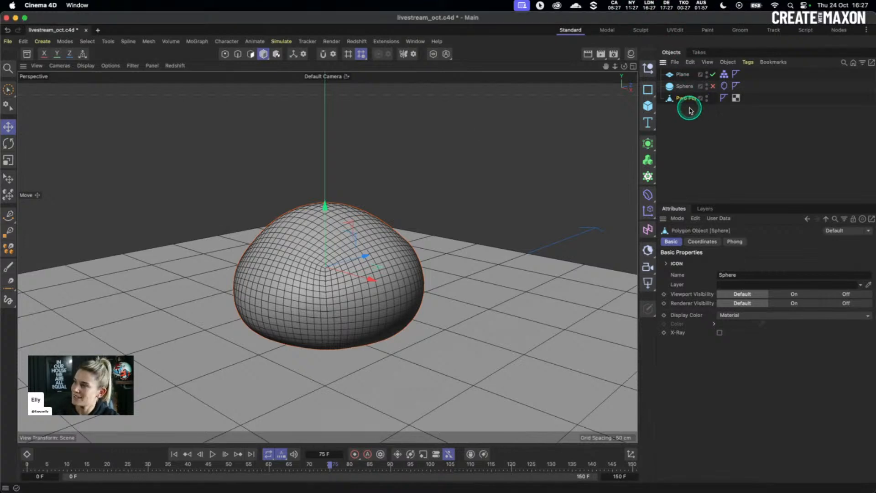
Add a Pyro Emitter simulation tag to the Pyro Pop object
left_click(686, 99)
right_click(685, 99)
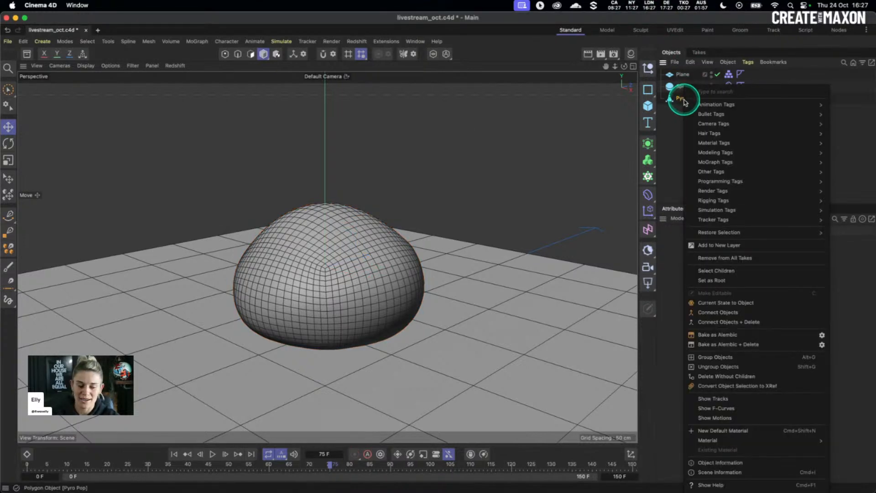
mouse_move(717, 210)
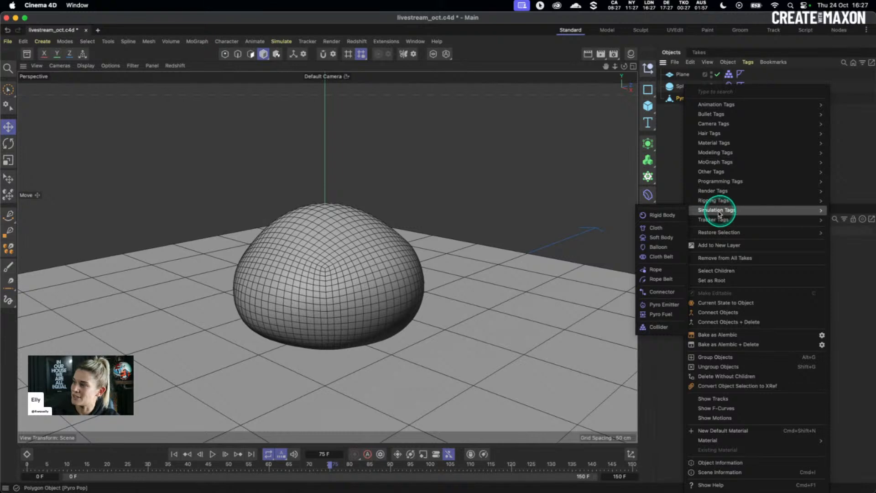
left_click(664, 304)
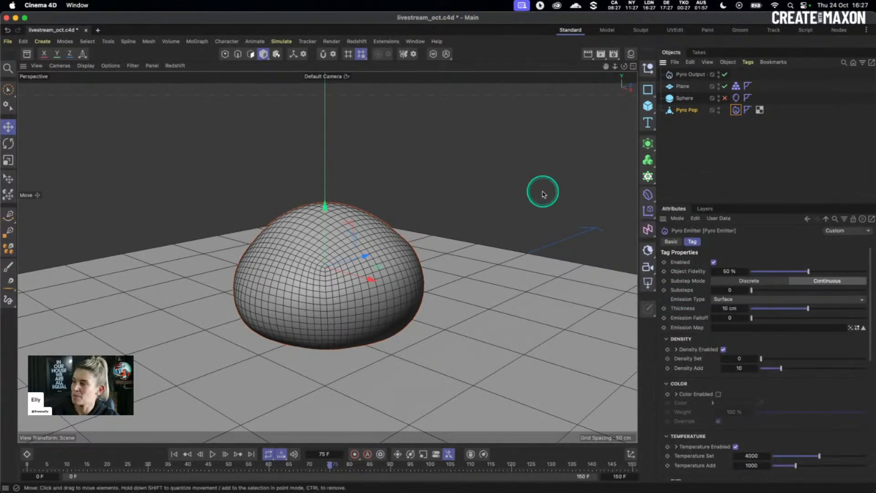
Play the pyro simulation from frame 0 to preview the surface emission, and return to the first frame
left_click(169, 454)
left_click(212, 454)
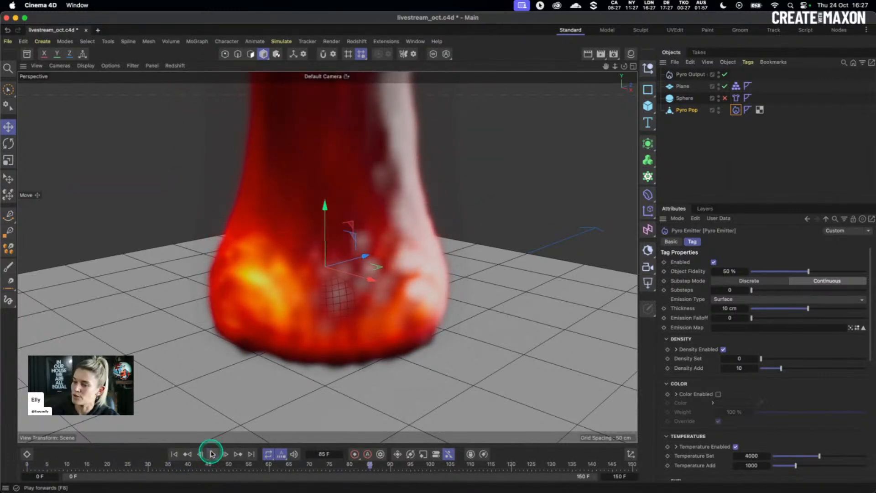
left_click(213, 455)
left_click(173, 455)
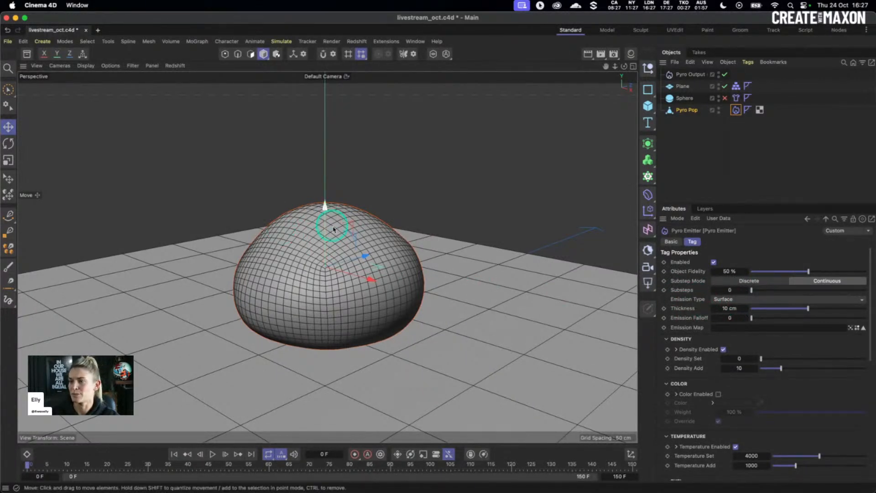
Set the Pyro Emitter's Emission Type to Volume, play the simulation to test it, and return to frame 0
left_click(730, 300)
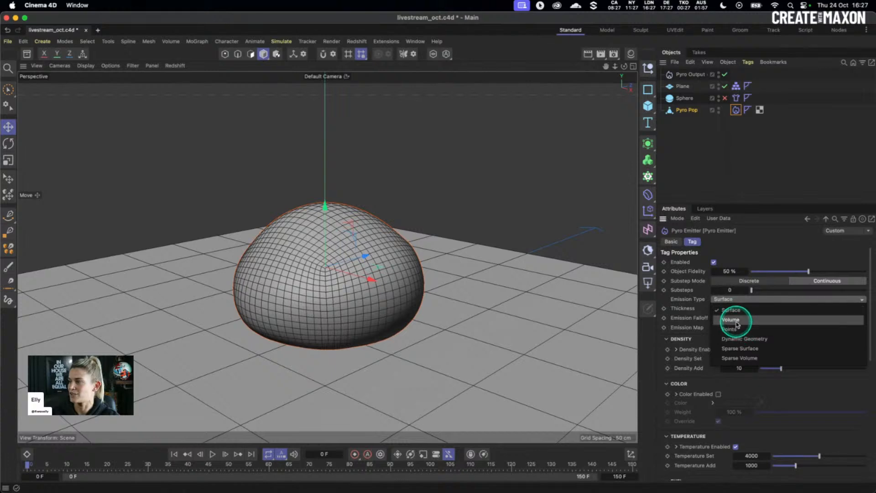
left_click(732, 320)
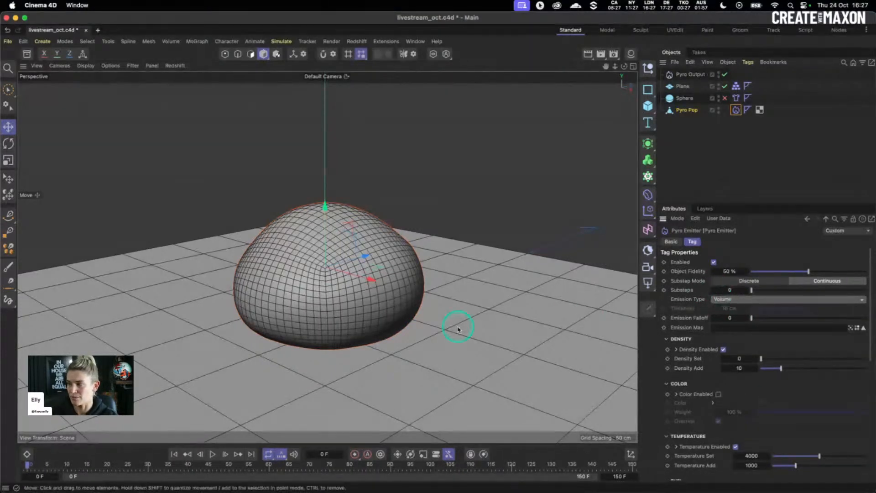
left_click(212, 454)
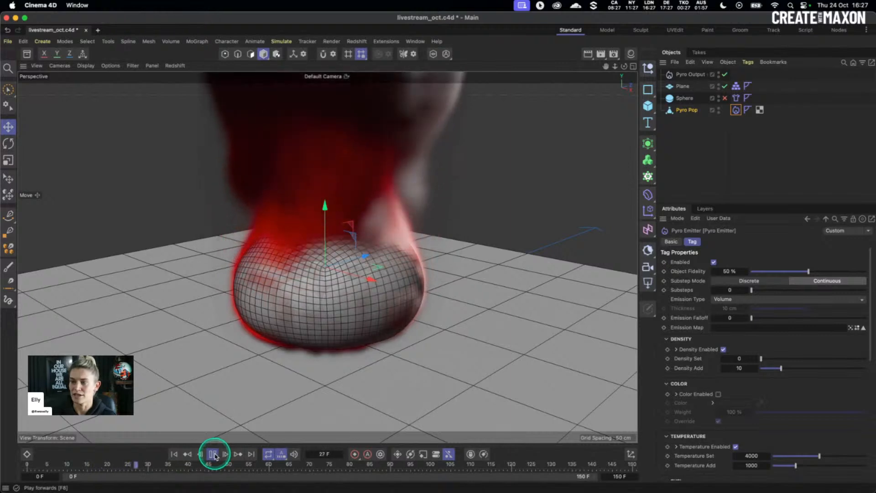
left_click(212, 454)
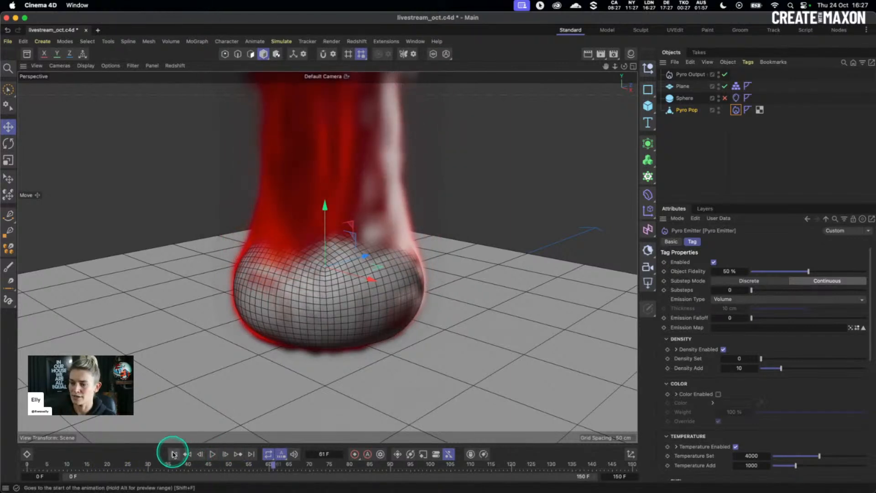
left_click(173, 454)
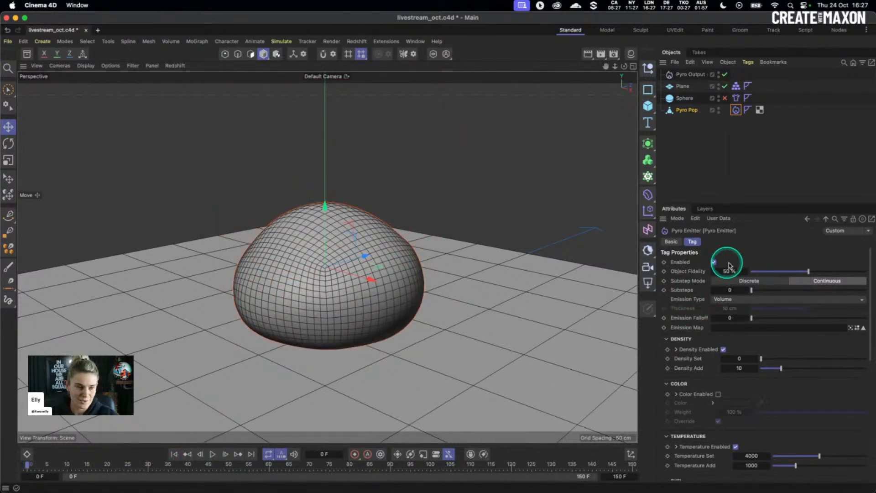
Disable Density and Temperature on the Pyro Emitter, and enable Fuel with the Fuel Type Contingent (Solid)
left_click(724, 349)
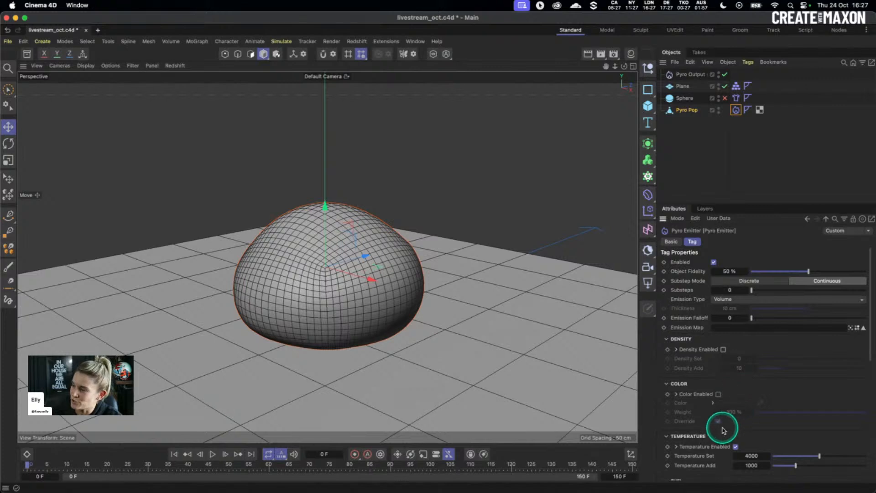
left_click(735, 447)
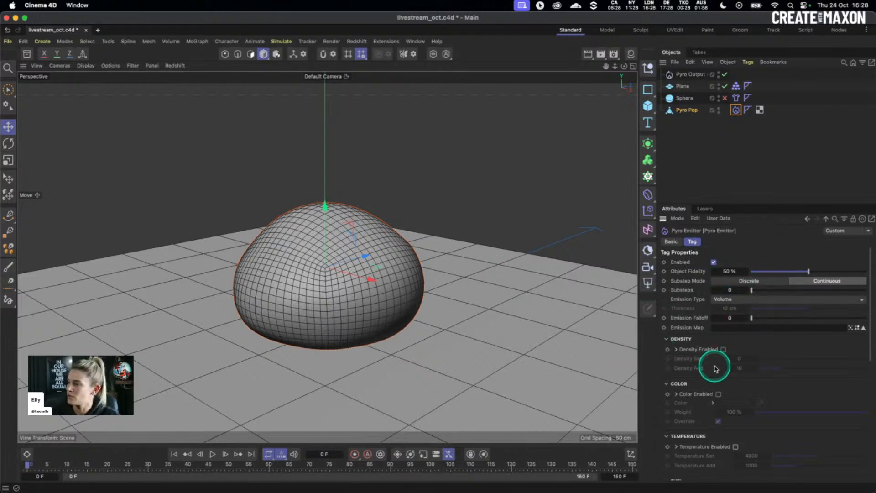
scroll(719, 367, "down", 5)
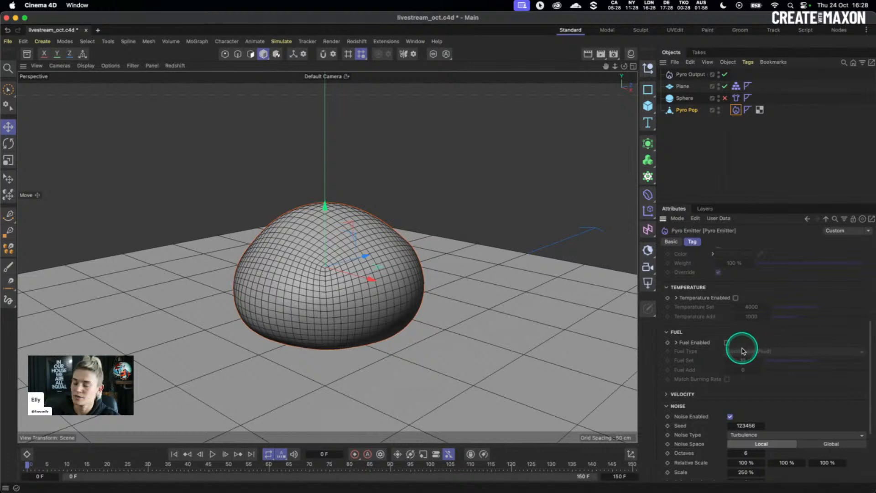
left_click(727, 343)
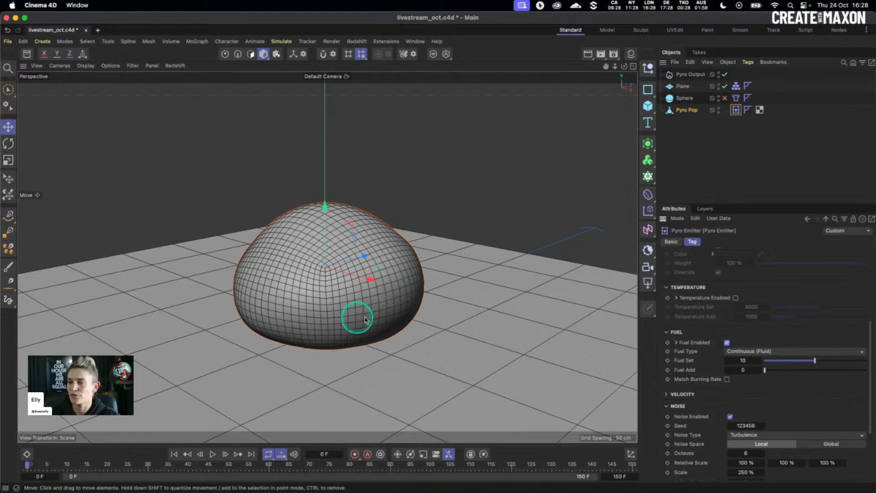
left_click(731, 352)
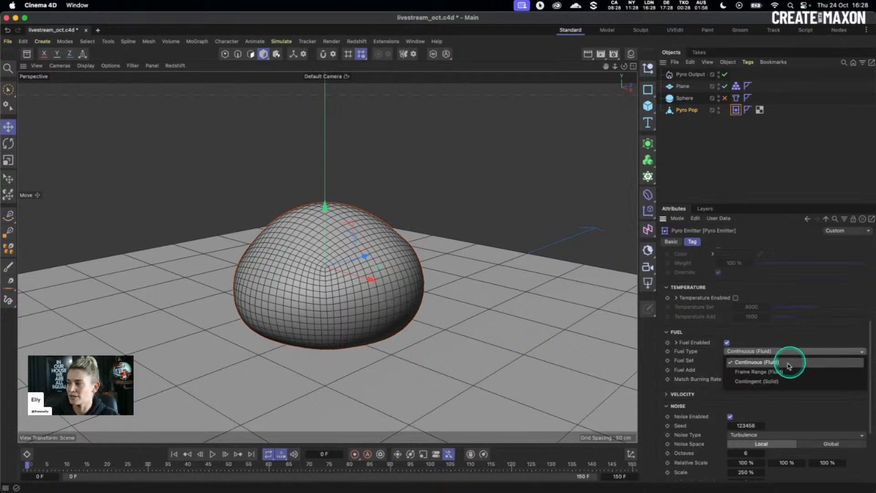
left_click(763, 382)
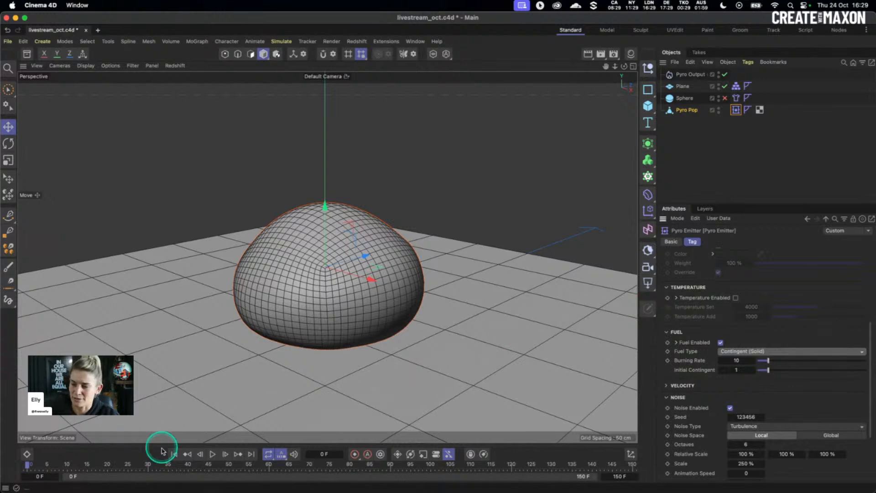
Play the simulation to test the fuel-only emission from Pyro Pop, and return to frame 0
left_click(213, 455)
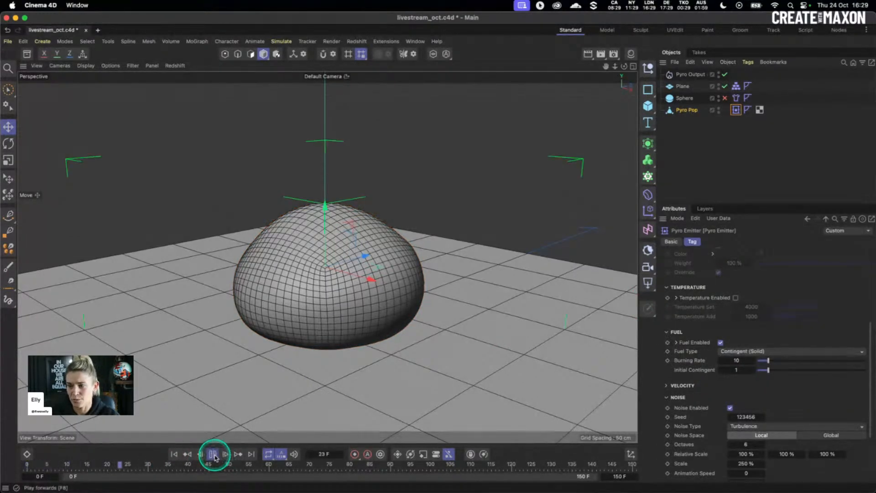
left_click(213, 454)
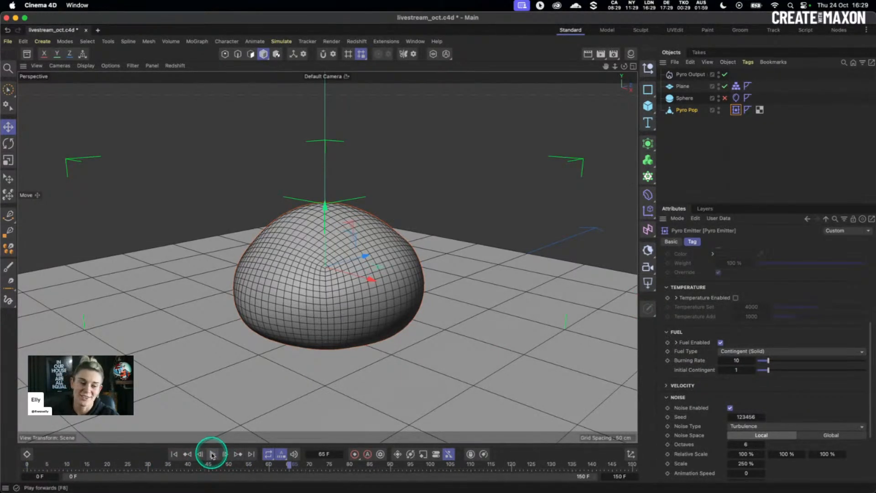
left_click(174, 455)
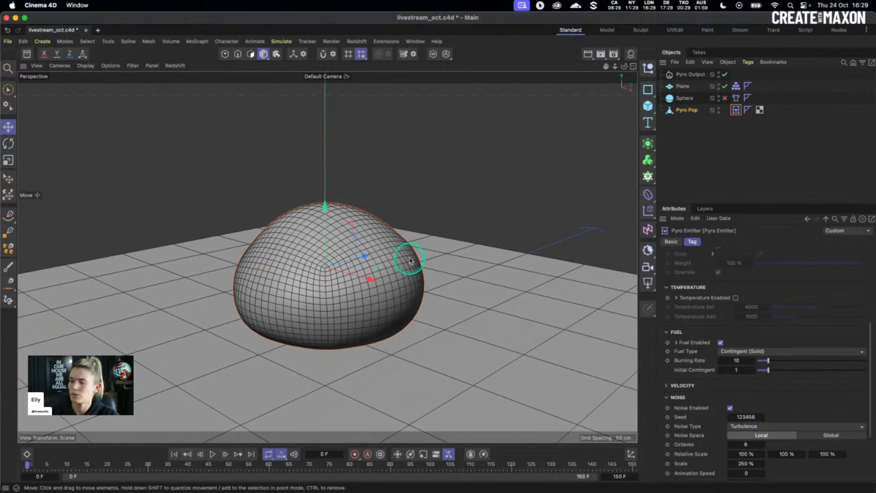
In the project's Pyro simulation settings, set the fuel combustion Ignition Temperature to -1
left_click(708, 165)
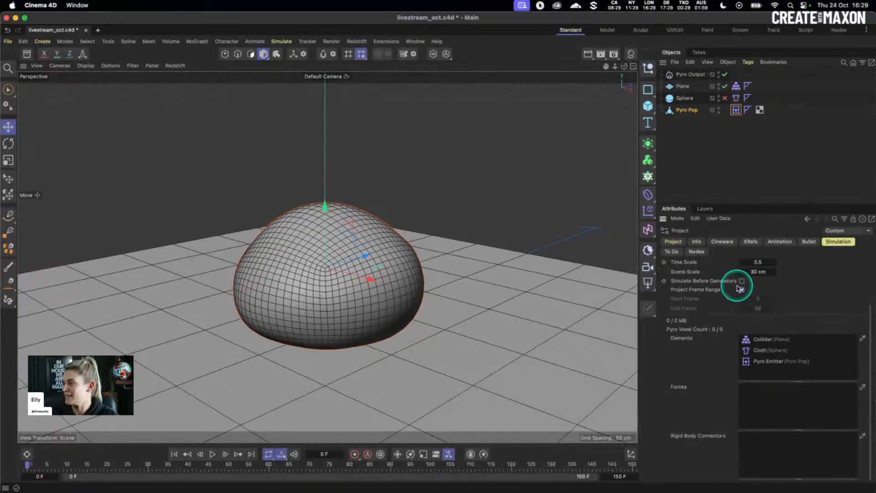
scroll(715, 284, "up", 2)
scroll(715, 283, "up", 1)
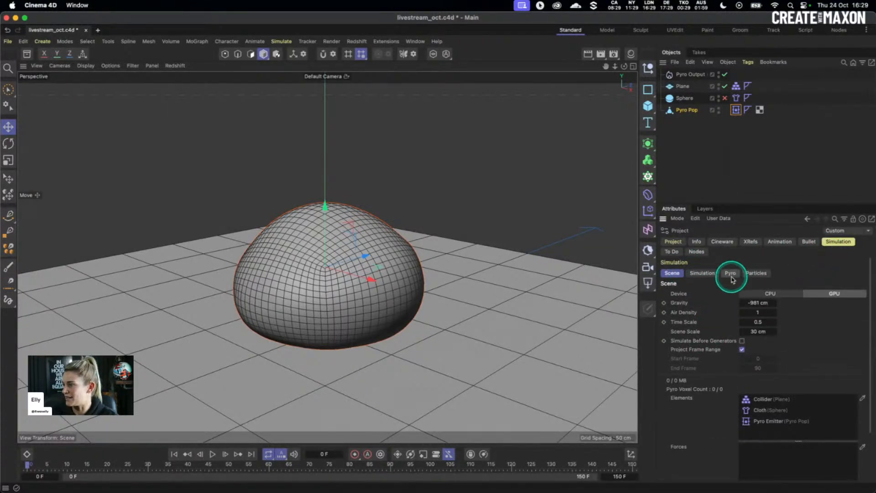
left_click(730, 273)
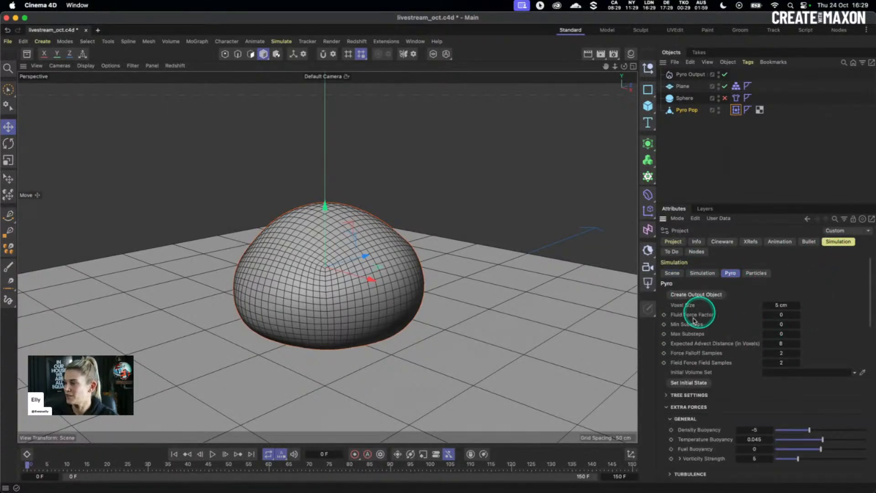
scroll(757, 315, "down", 6)
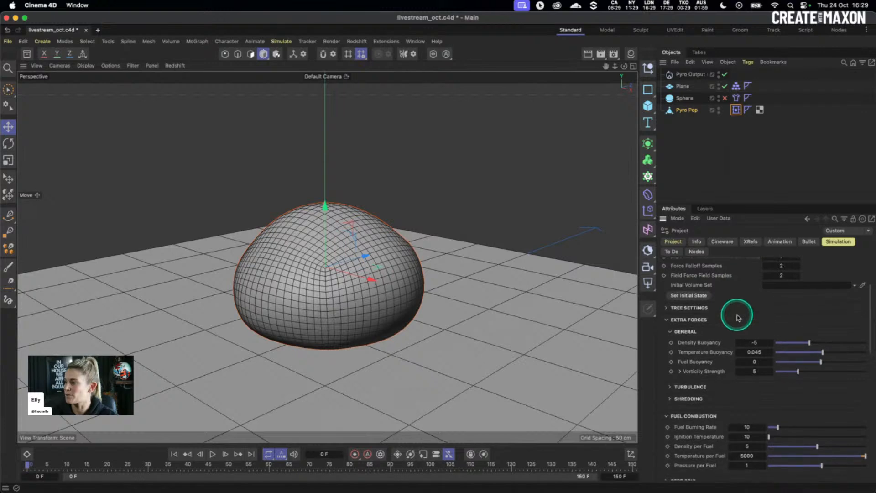
scroll(738, 315, "down", 2)
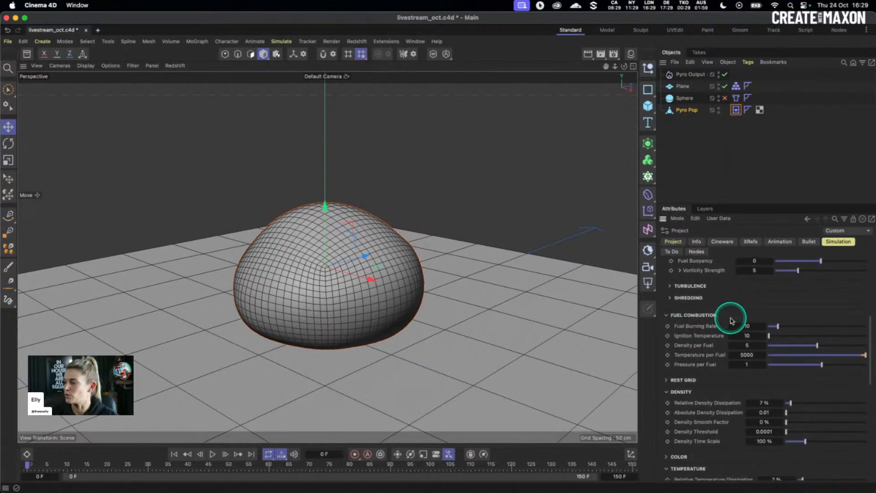
scroll(720, 322, "down", 1)
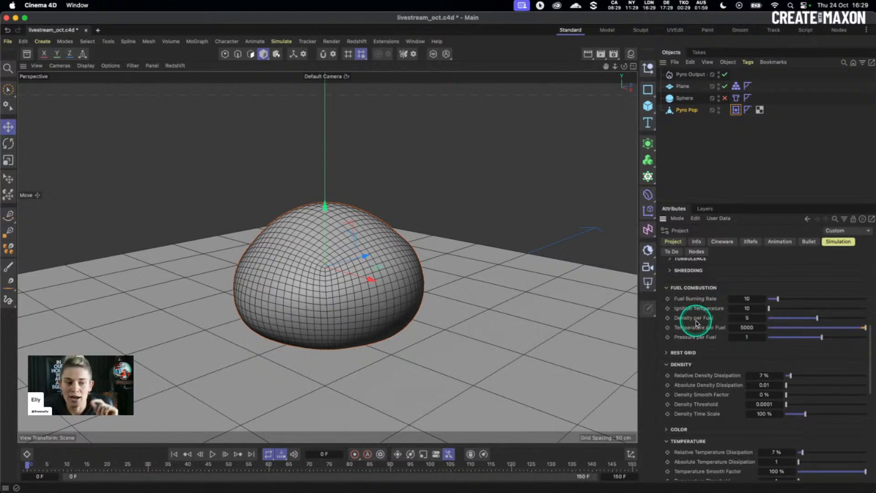
double_click(745, 309)
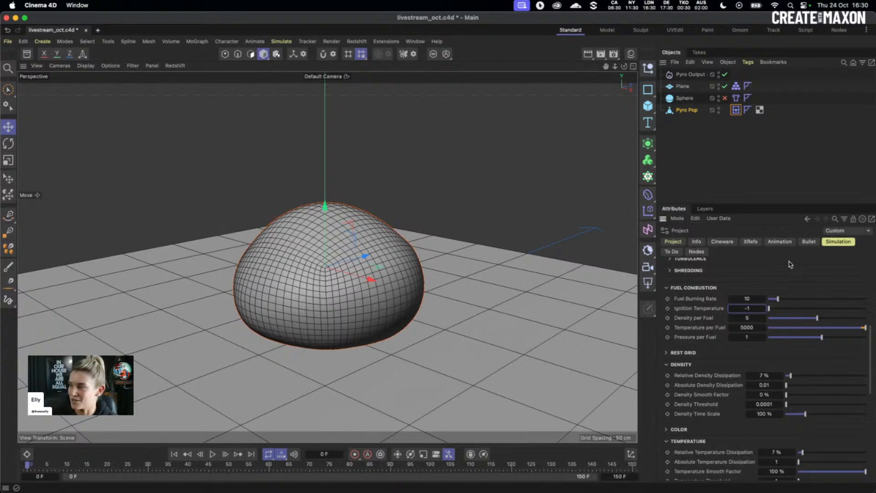
Play the pyro simulation twice from frame 0, with the view framed wider around the rising smoke, and return to the first frame
left_click(212, 454)
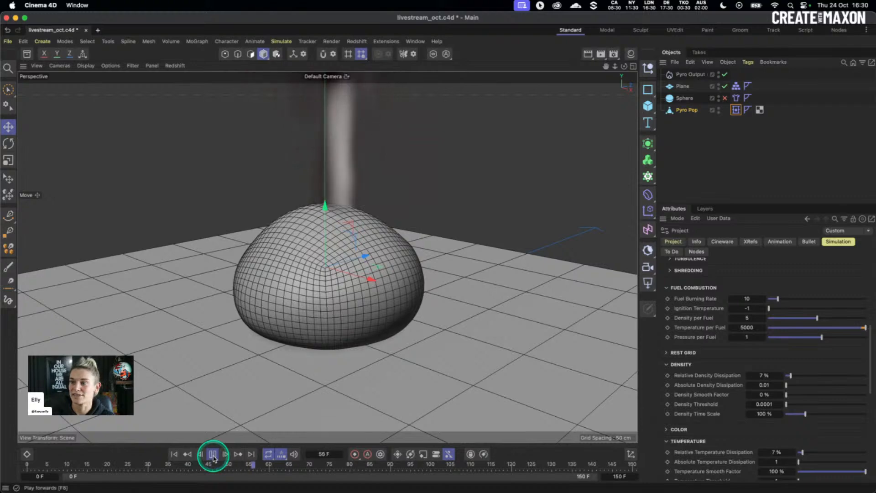
left_click(213, 454)
left_click(427, 256)
right_click_drag(445, 250, 406, 250, "alt")
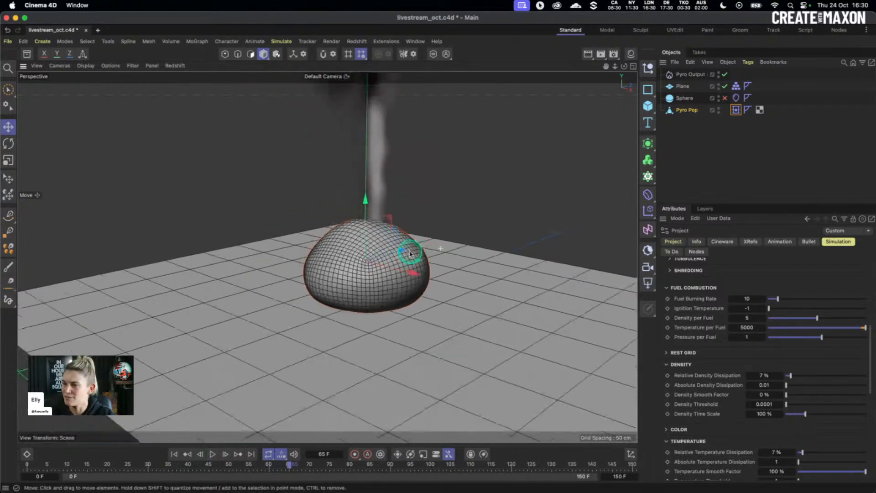
middle_click_drag(438, 249, 397, 312, "alt")
left_click(175, 454)
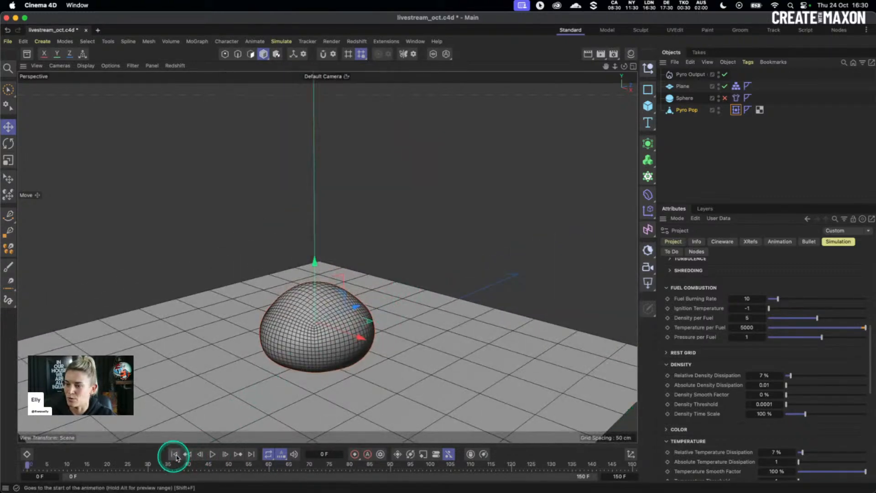
left_click(213, 455)
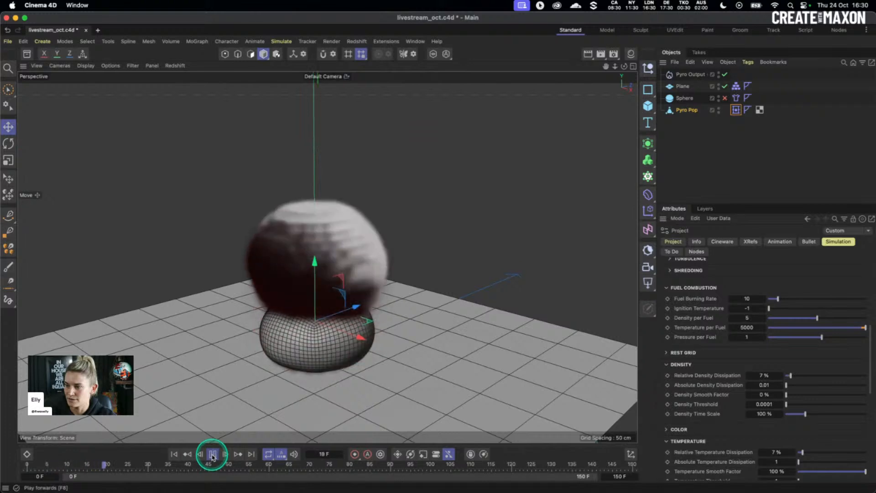
left_click(213, 454)
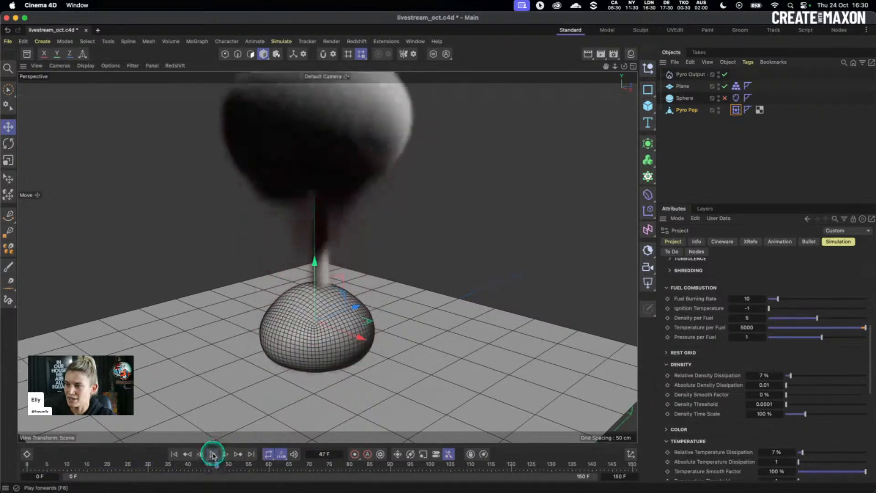
left_click(174, 454)
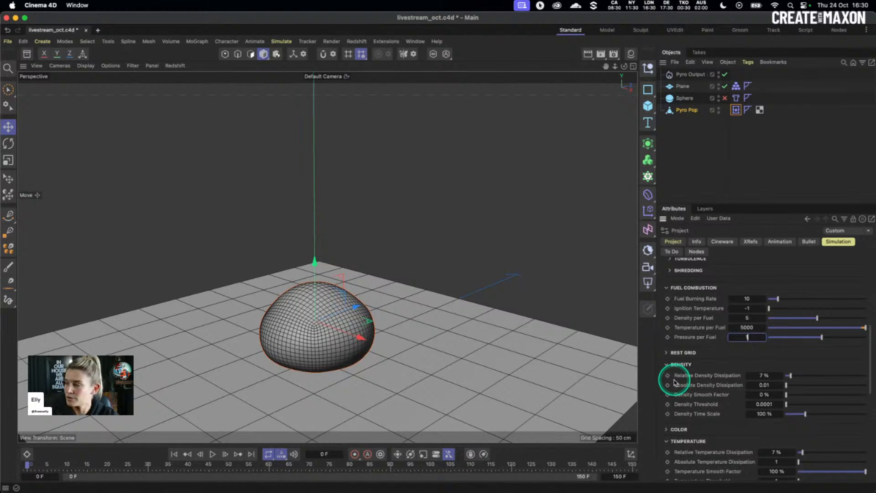
Set the Pressure per Fuel to 10 and play the simulation to test the stronger burst
key("Return")
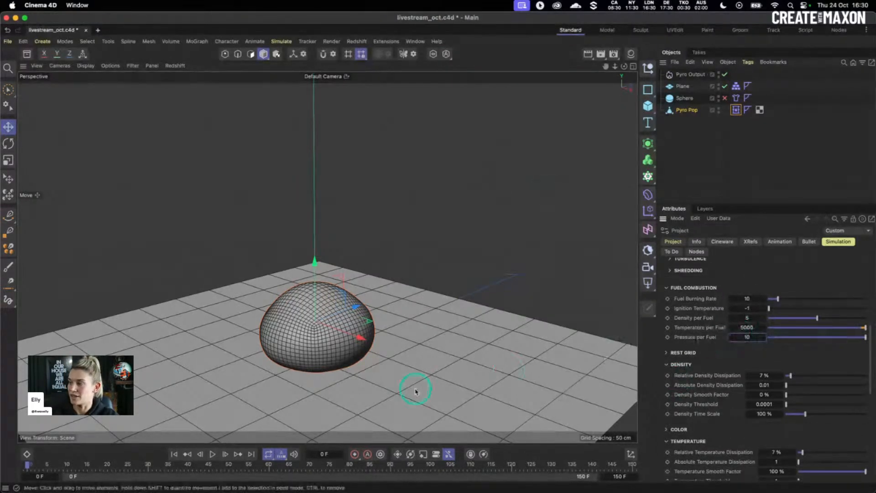
left_click(212, 454)
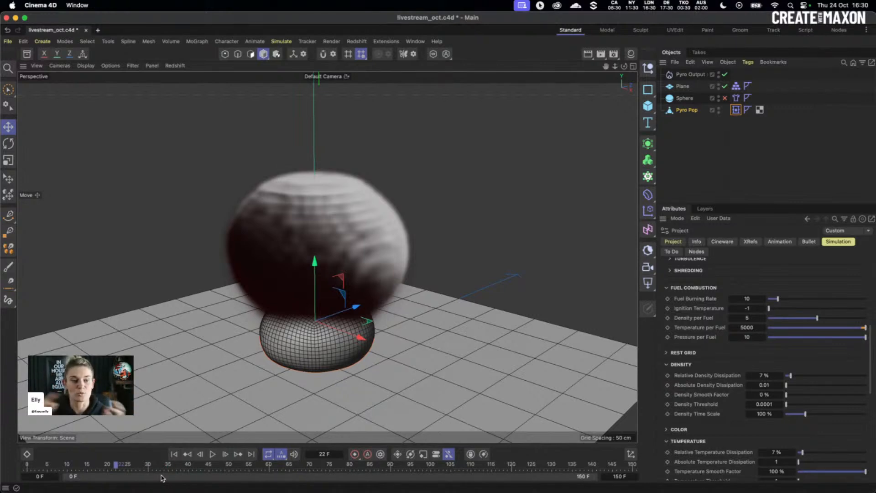
Try an Initial Contingent of 5 on Pyro Pop's Pyro Emitter, play the simulation twice from frame 0, and return to the start
left_click(735, 110)
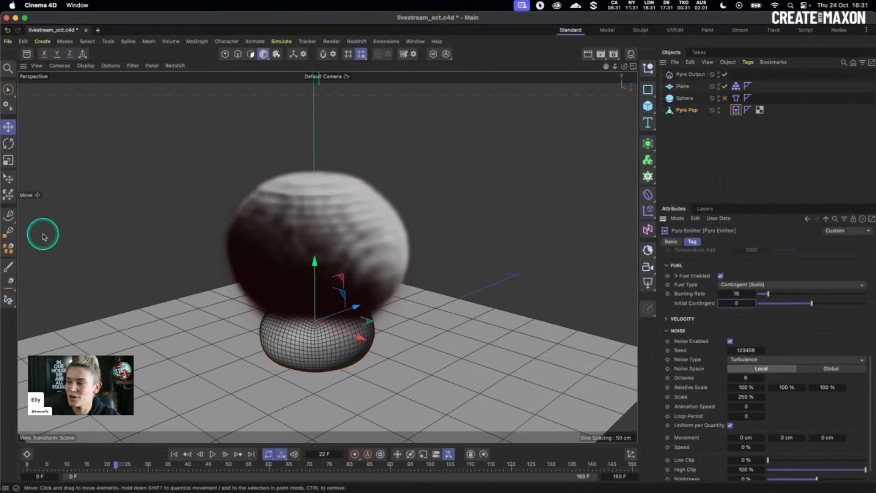
left_click(174, 454)
left_click(213, 454)
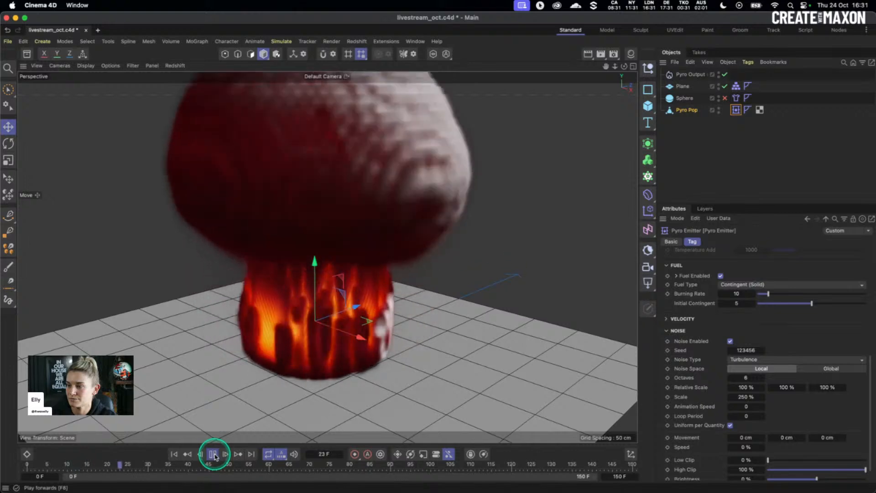
left_click(214, 454)
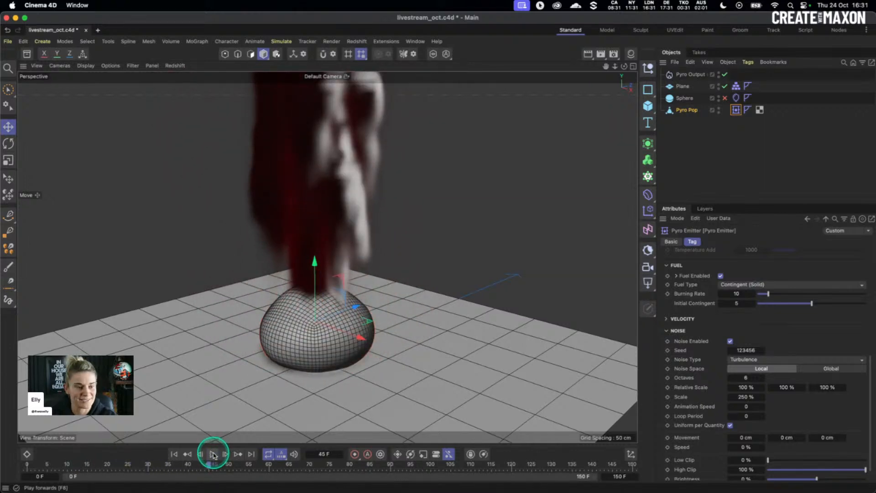
left_click(175, 454)
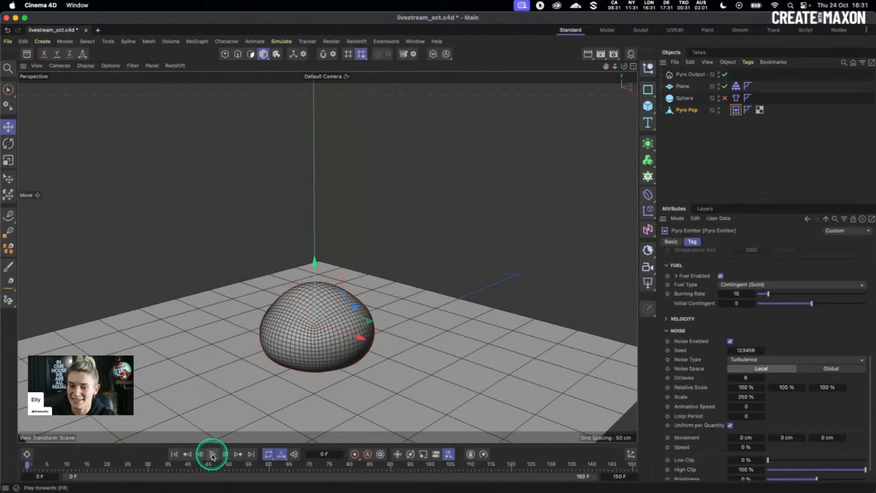
left_click(213, 454)
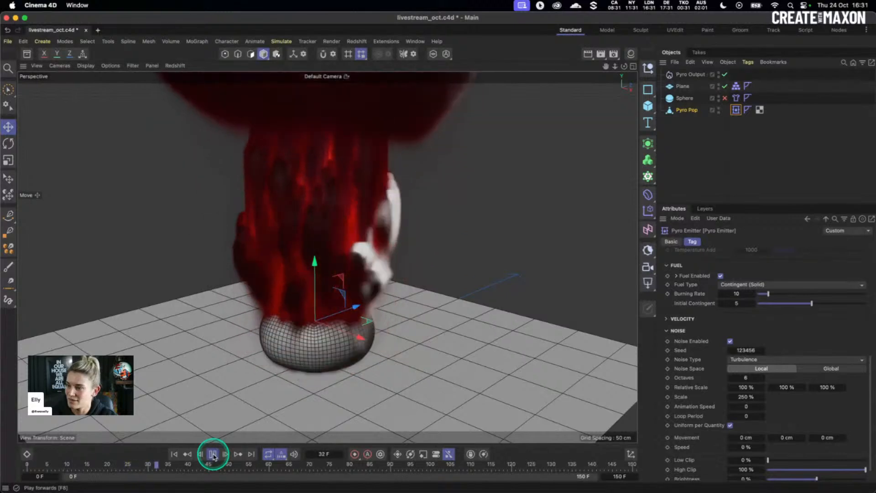
left_click(213, 454)
left_click(183, 456)
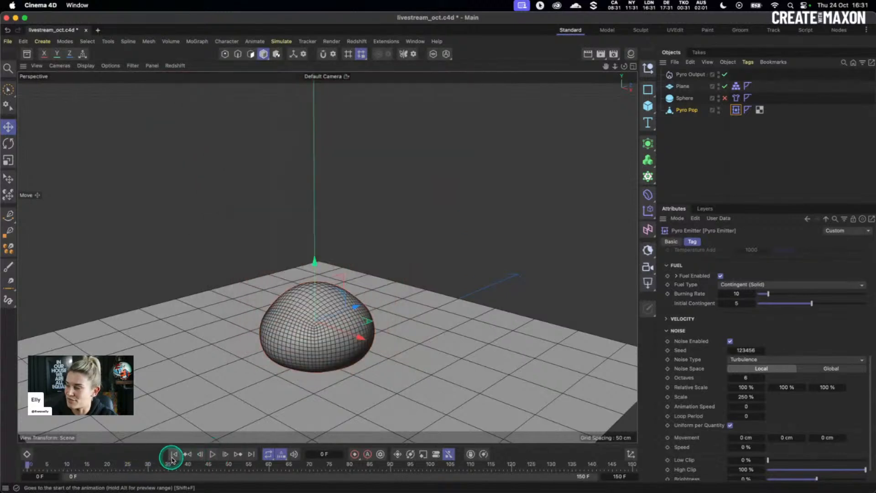
Set the Pyro Emitter's Initial Contingent to 2 and play the simulation to test it
double_click(738, 303)
type("2")
key("Return")
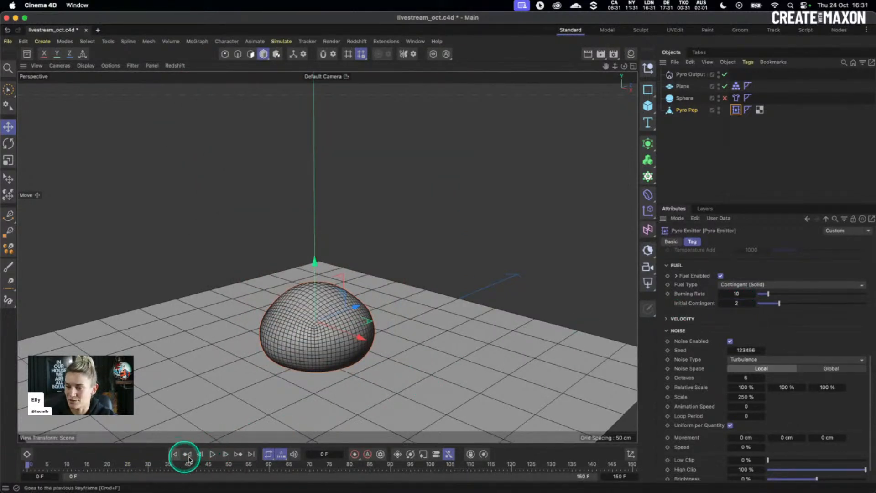
left_click(213, 454)
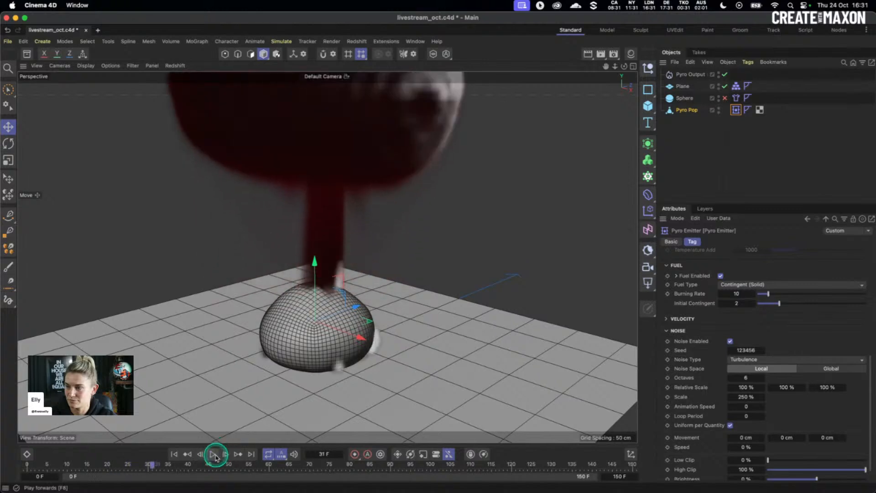
left_click(212, 454)
Replay the pyro burst from frame 0 twice, examining it also from a lower camera angle
left_click(188, 454)
left_click(213, 454)
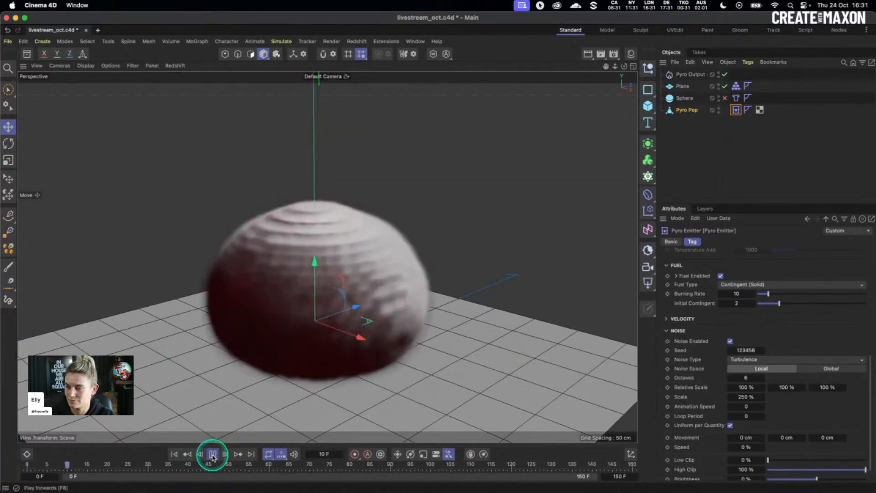
left_click(213, 455)
left_click_drag(340, 330, 343, 316, "alt")
left_click(187, 454)
left_click(213, 454)
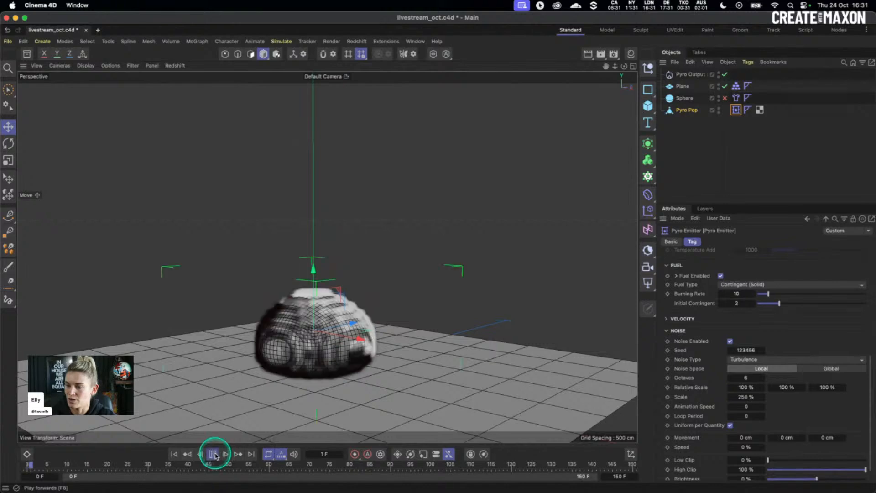
left_click(213, 454)
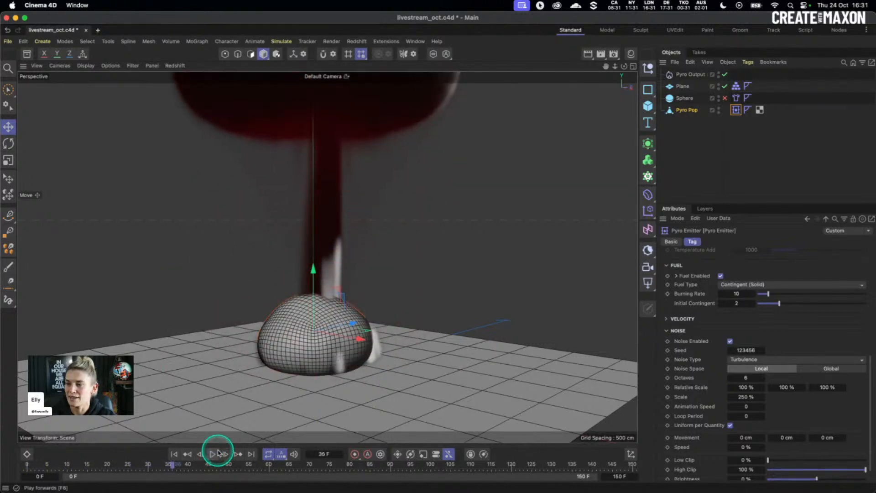
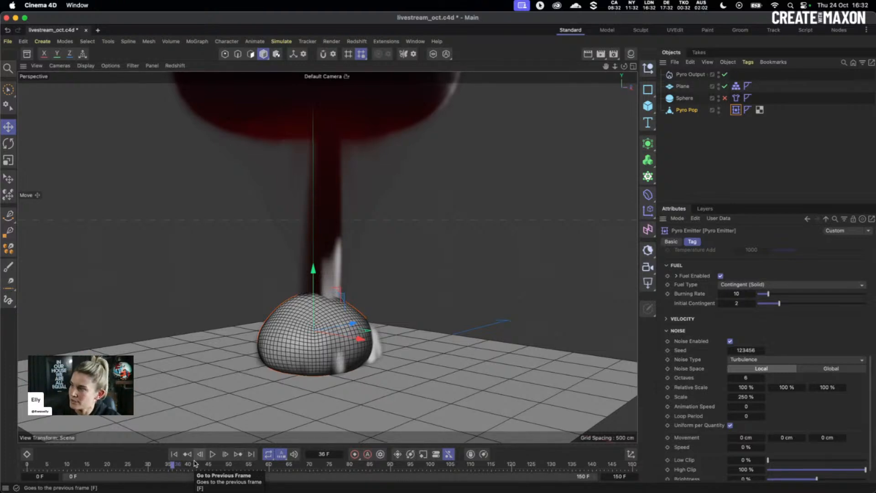
In the project's Pyro settings, set the Relative Density Dissipation to 50 % and the Absolute Density Dissipation to 0.1
left_click(737, 123)
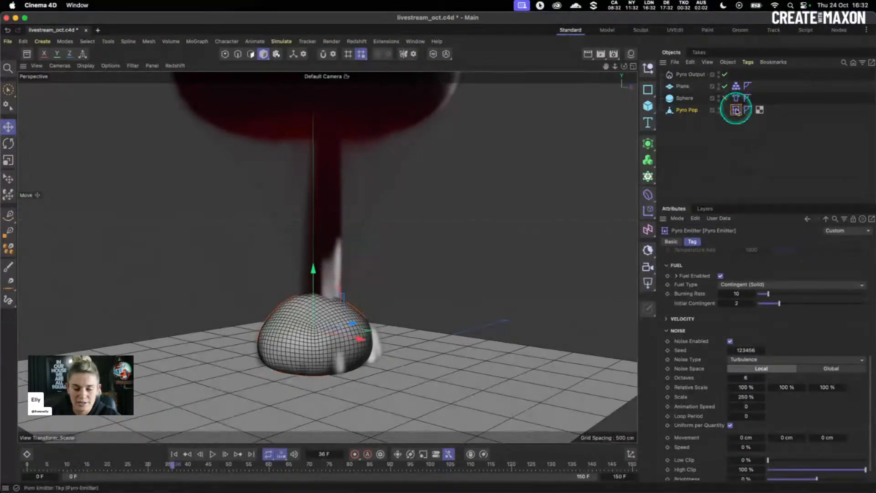
left_click(731, 151)
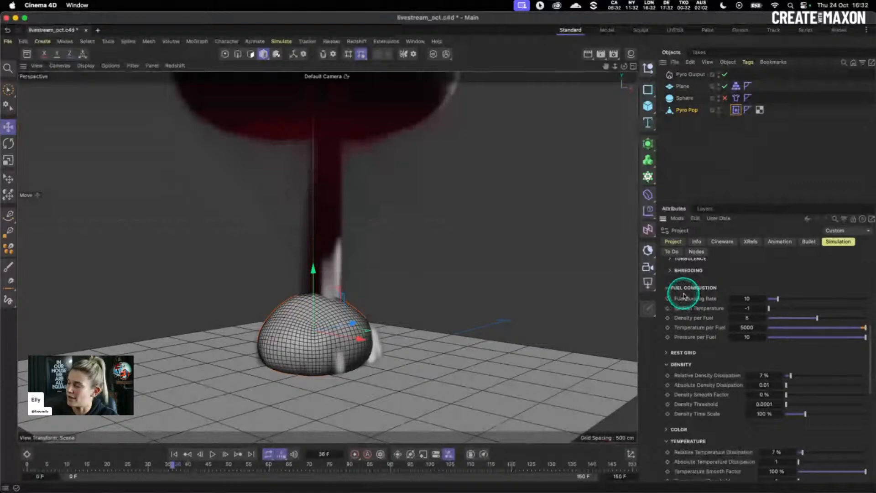
scroll(713, 327, "down", 5)
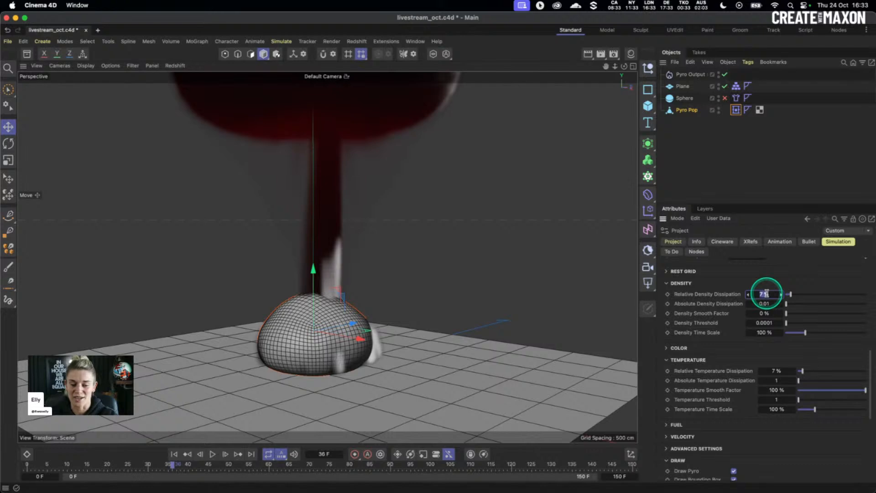
type("50")
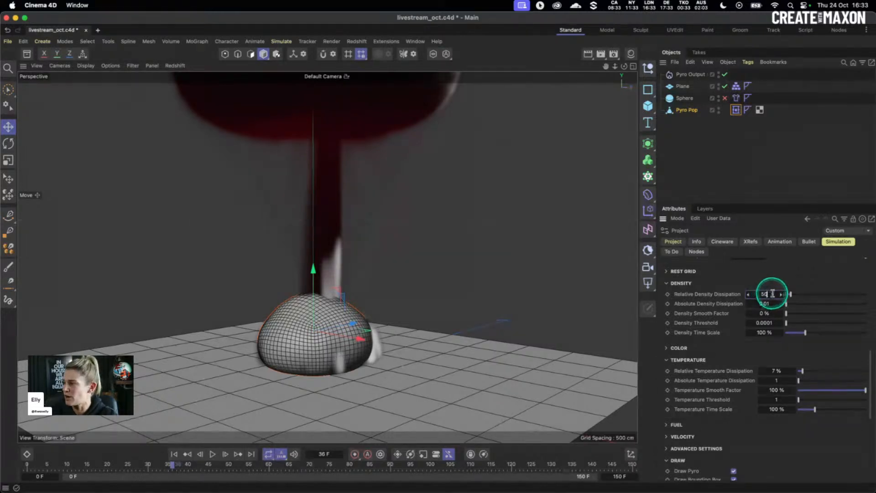
left_click(771, 303)
type("1")
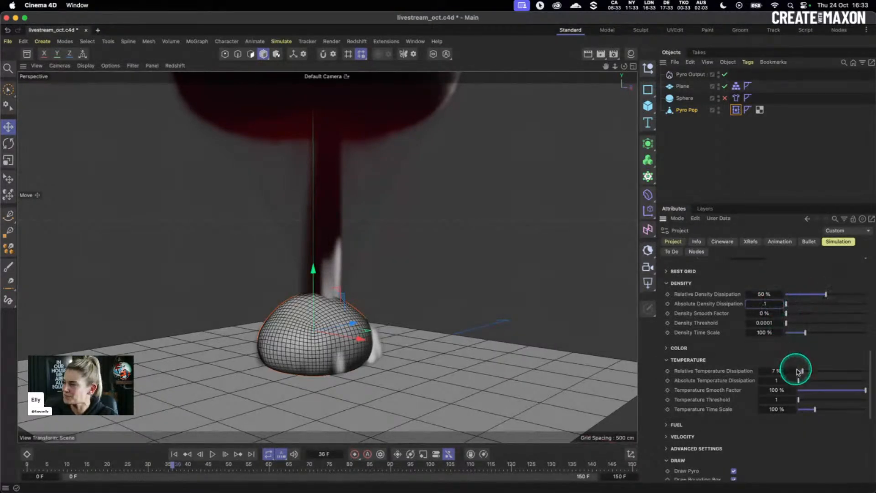
Raise the Relative Temperature Dissipation to about 52 %, test the simulation from frame 0, and return to the first frame
left_click_drag(803, 370, 833, 370)
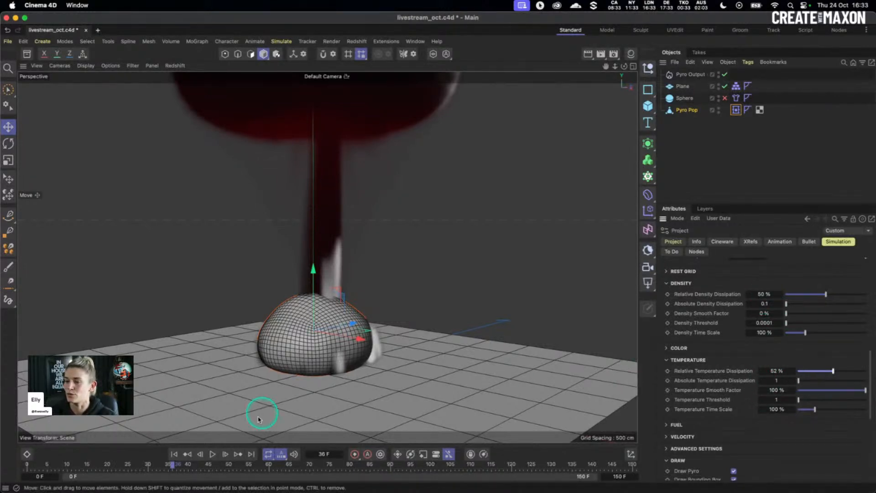
left_click(174, 454)
left_click(212, 454)
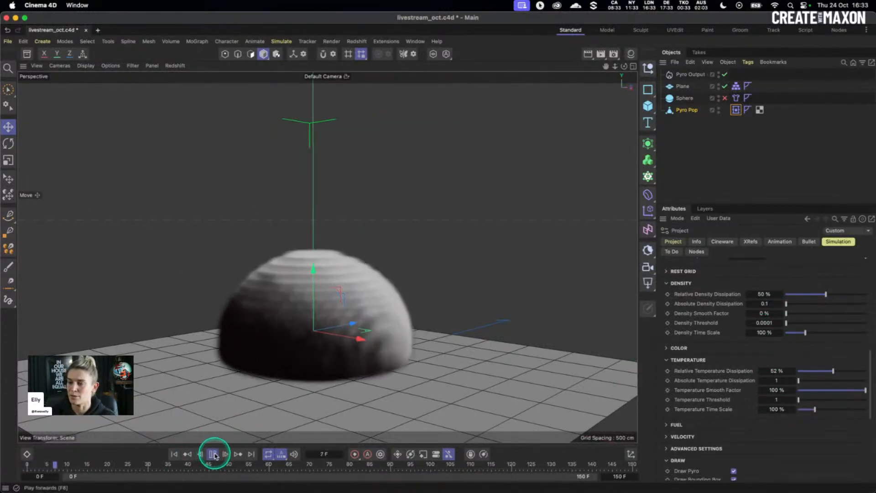
left_click(213, 454)
left_click(175, 454)
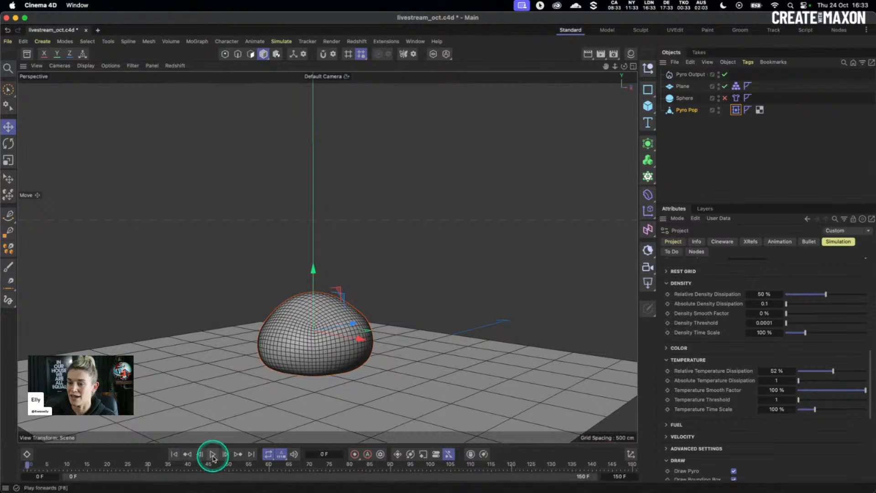
Replay the pyro burst twice from frame 0 to examine how quickly the smoke dissipates
left_click(212, 454)
left_click(212, 454)
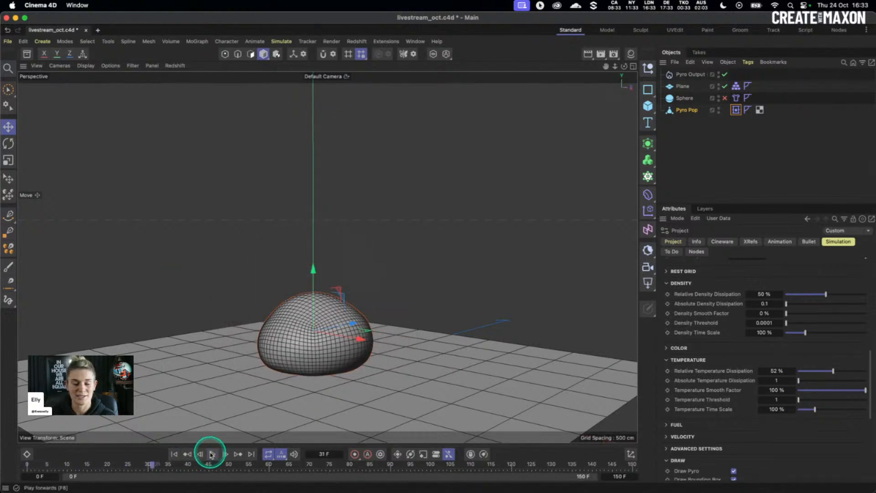
left_click(175, 455)
left_click(212, 454)
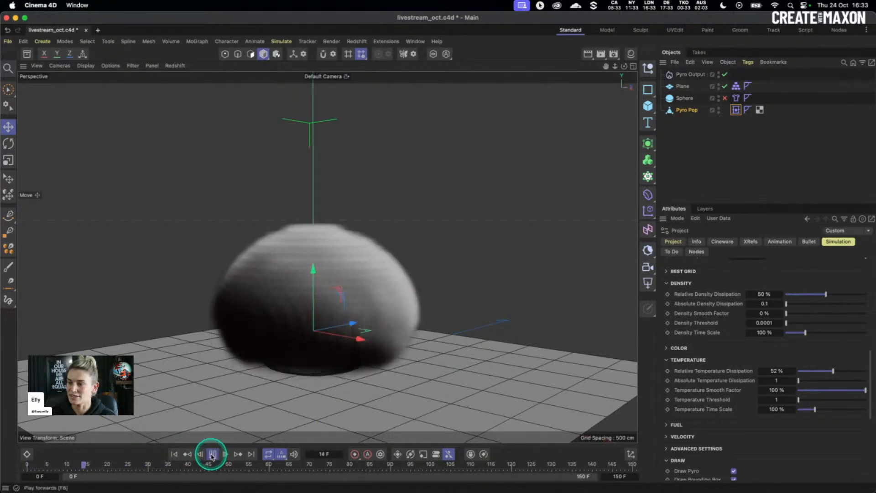
left_click(213, 454)
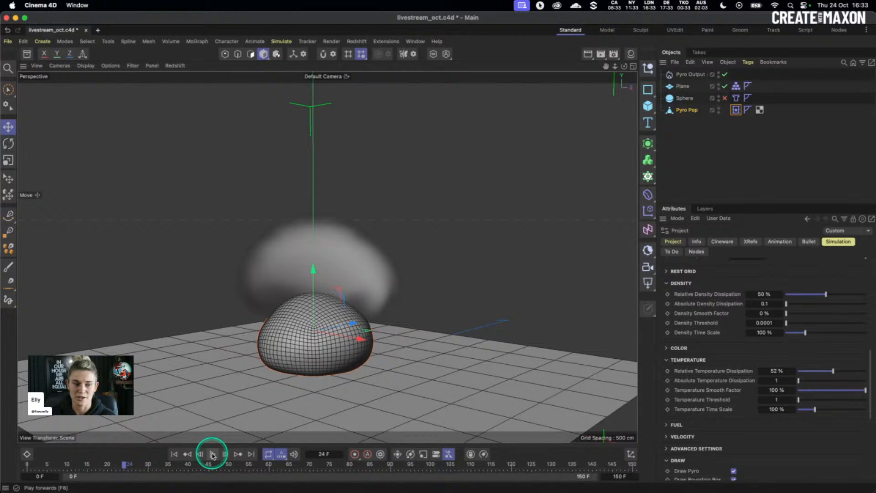
Set the Initial Contingent of Pyro Pop's Pyro Emitter to 3, and review the Fuel Combustion and Density values in the project's Pyro settings
left_click(736, 110)
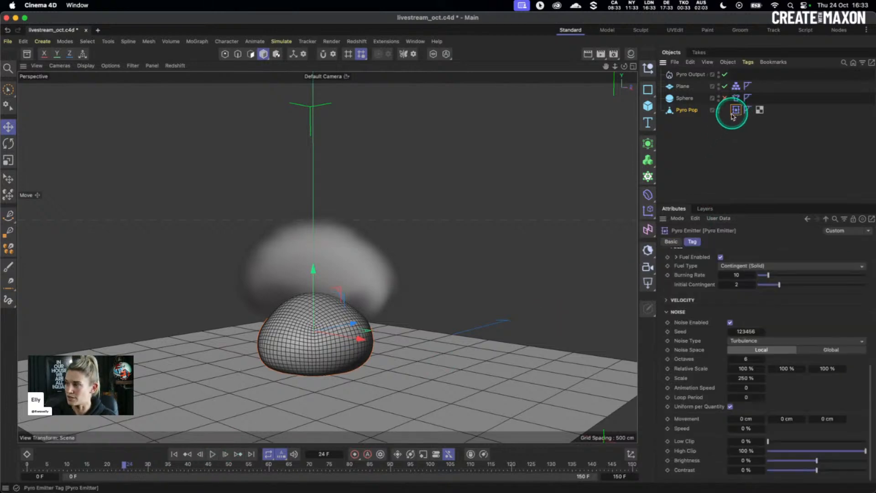
scroll(699, 310, "up", 3)
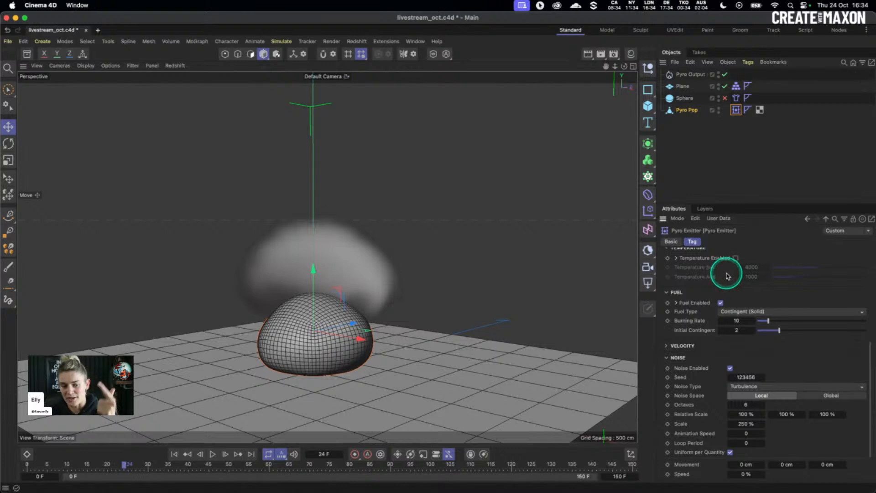
double_click(736, 330)
type("3")
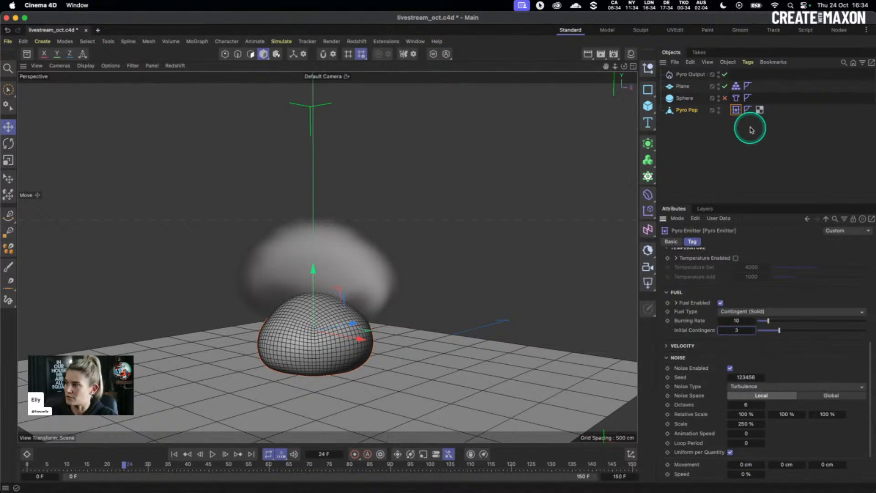
left_click(738, 160)
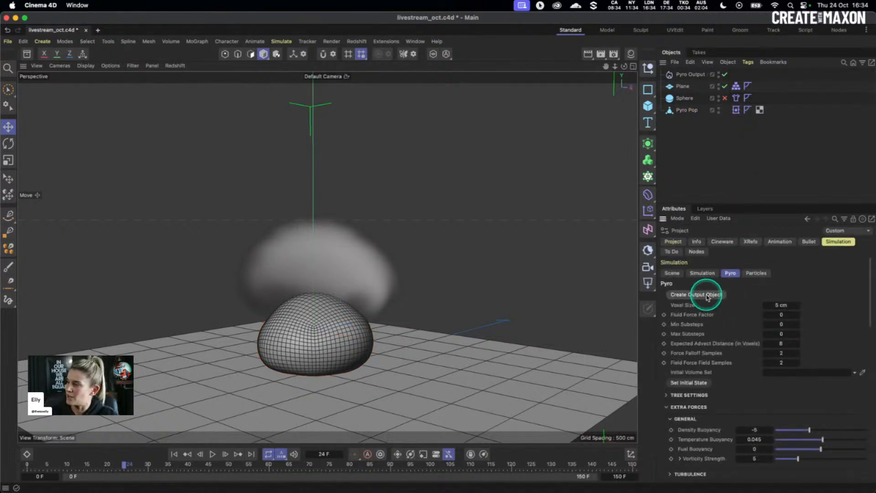
scroll(749, 325, "down", 5)
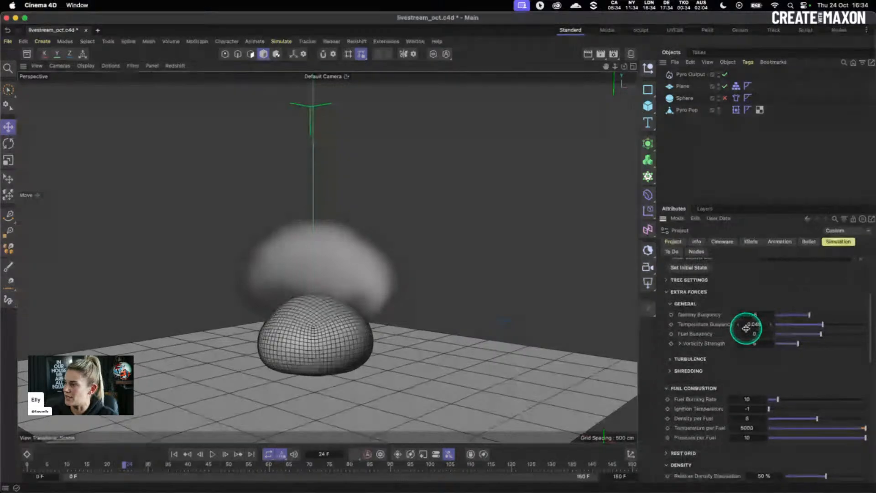
scroll(699, 338, "down", 3)
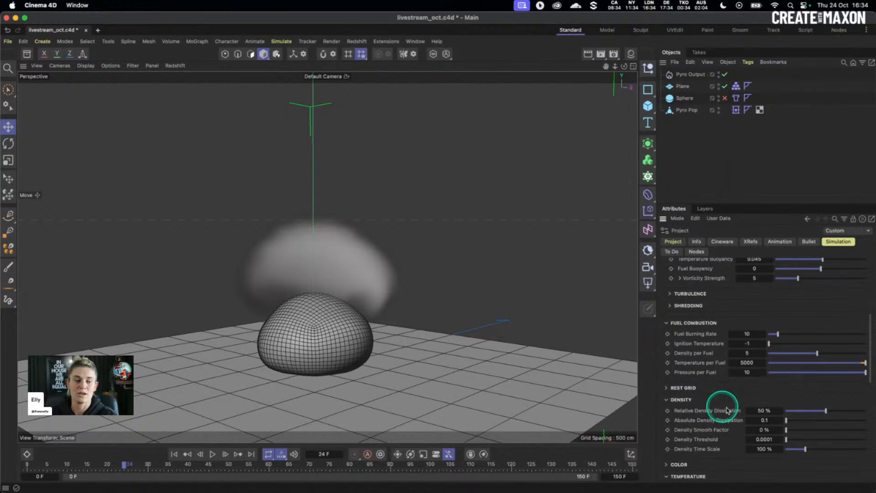
Play the stronger pyro burst twice from frame 0 to check its spread, and return to the first frame
left_click(175, 454)
left_click(212, 454)
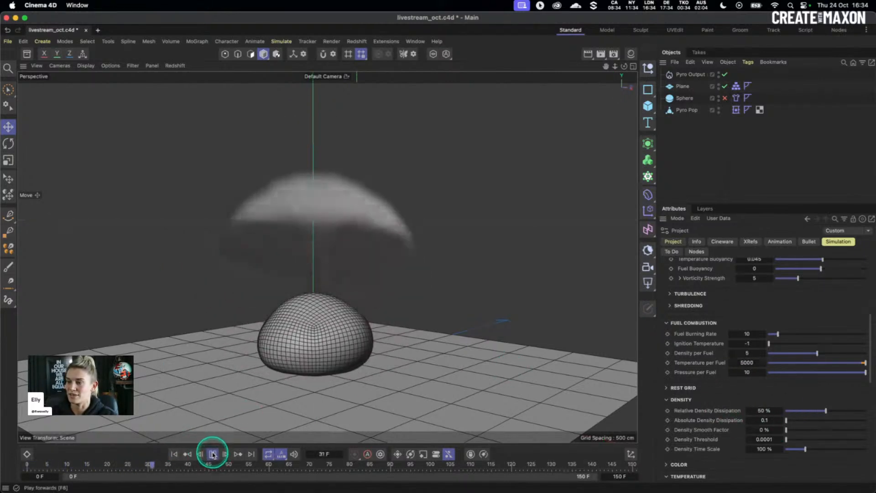
left_click(175, 454)
left_click(212, 454)
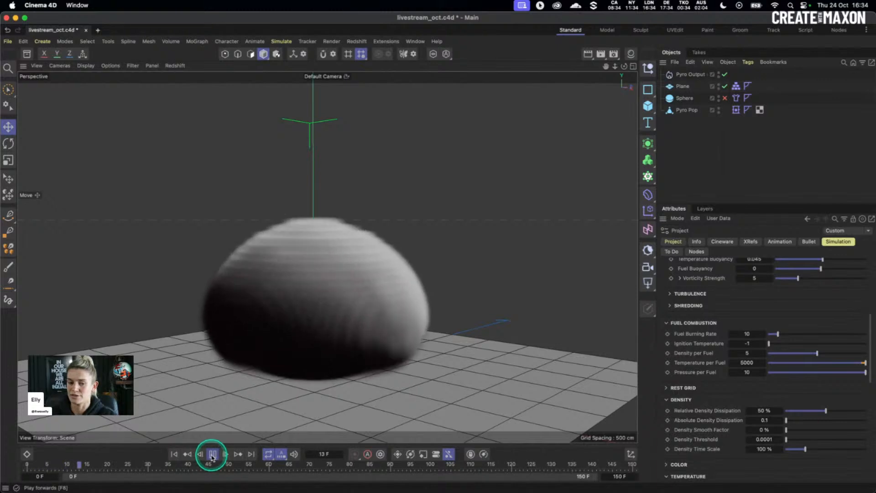
left_click(212, 454)
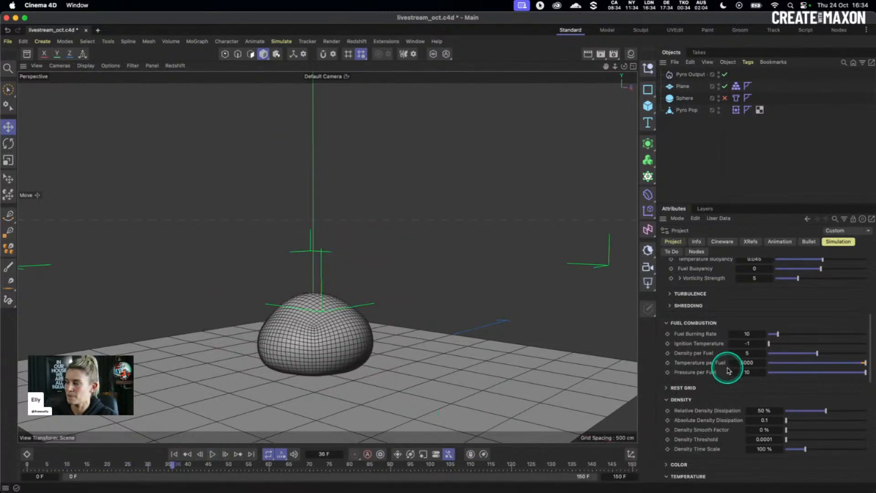
left_click(174, 454)
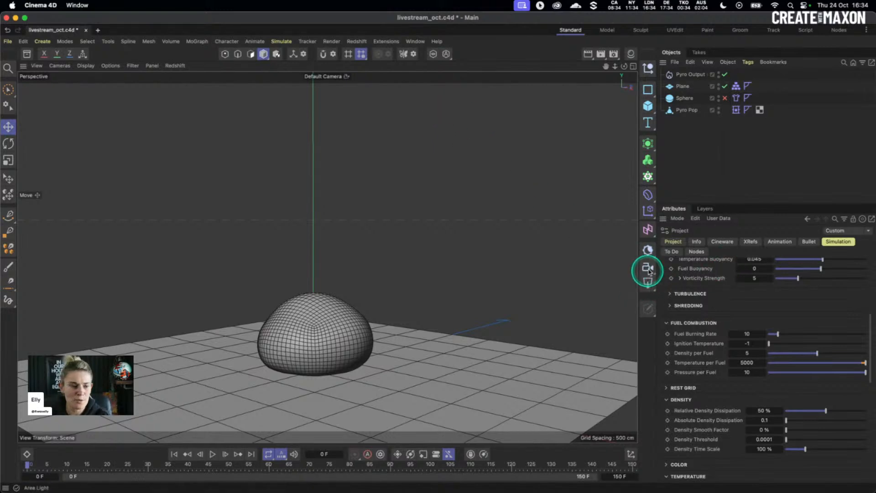
Enable the Sphere again, play the simulation from frame 0 together with the pyro burst, and return to the start
left_click(725, 98)
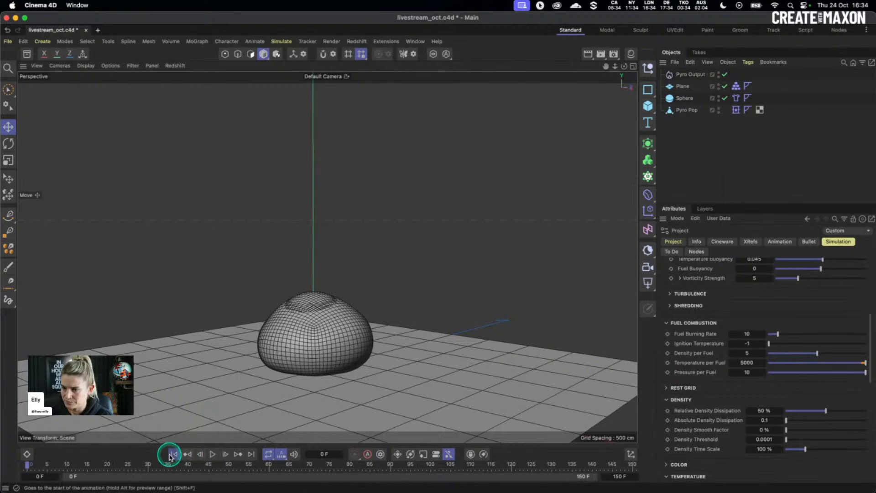
left_click(213, 454)
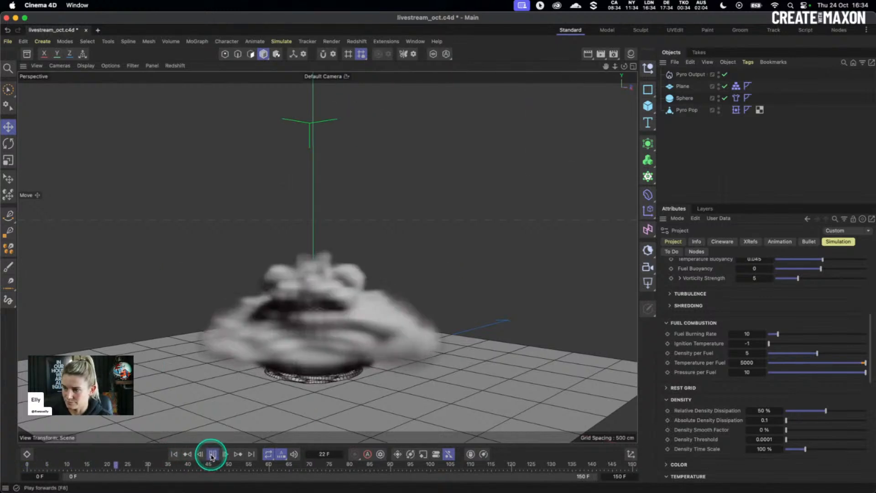
left_click(212, 454)
left_click(174, 455)
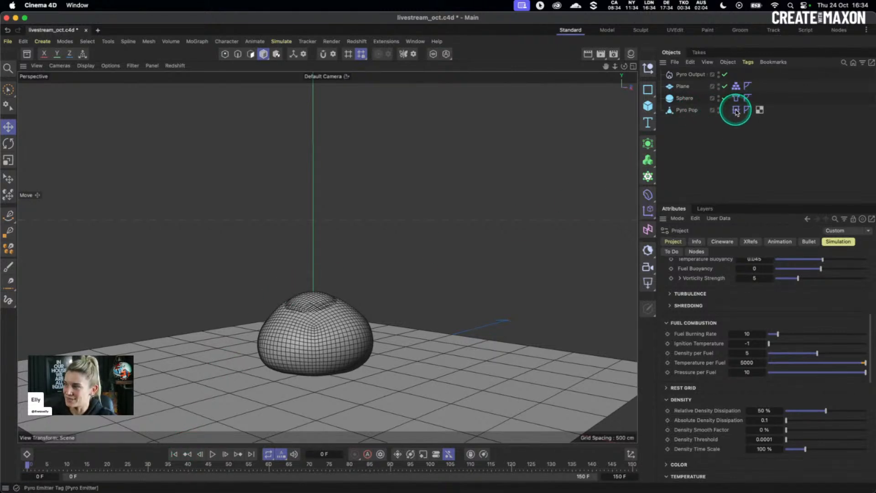
Turn off Draw Pyro and Draw Bounding Box in the project's Pyro settings, and hide the Pyro Pop object in the viewport and render
scroll(703, 330, "down", 5)
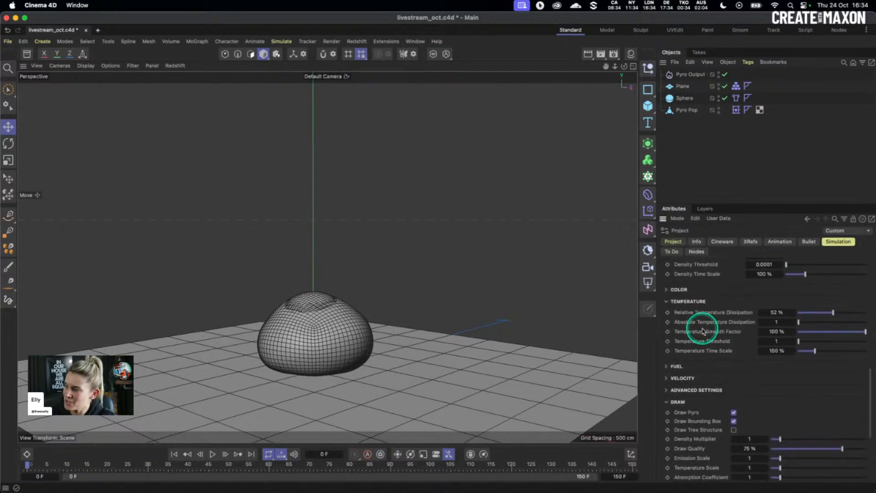
scroll(729, 385, "down", 2)
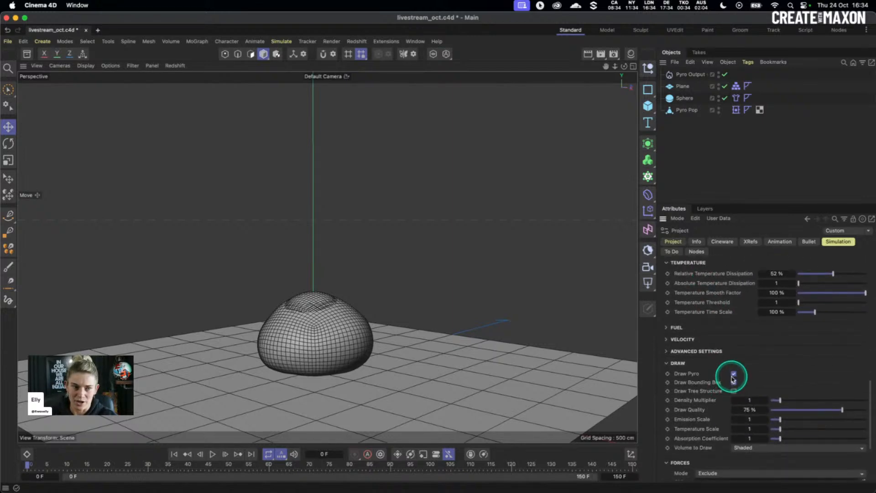
left_click(734, 374)
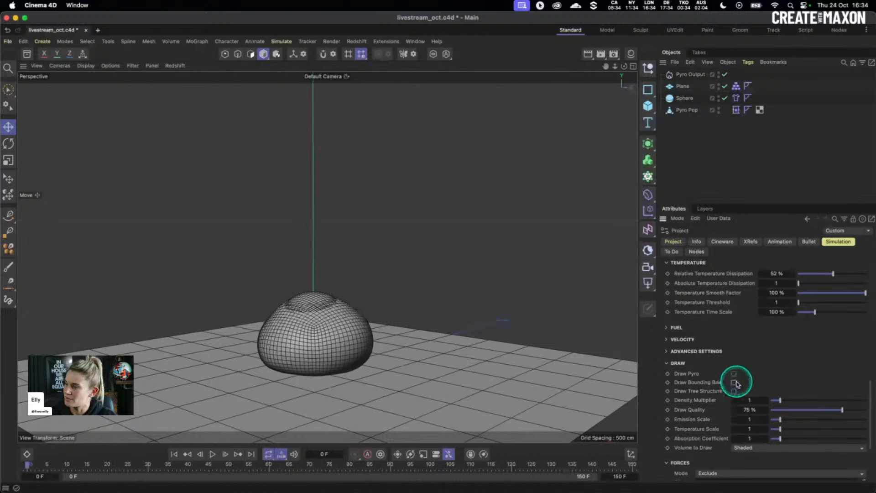
left_click(734, 383)
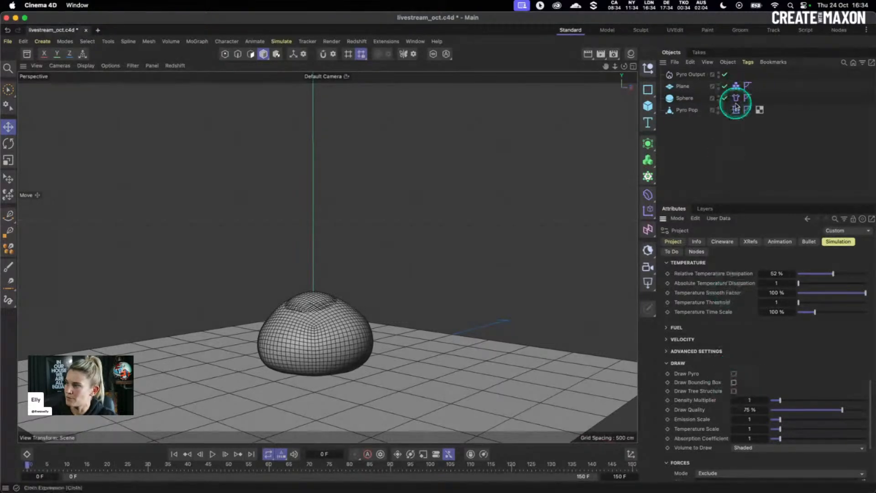
left_click(719, 111)
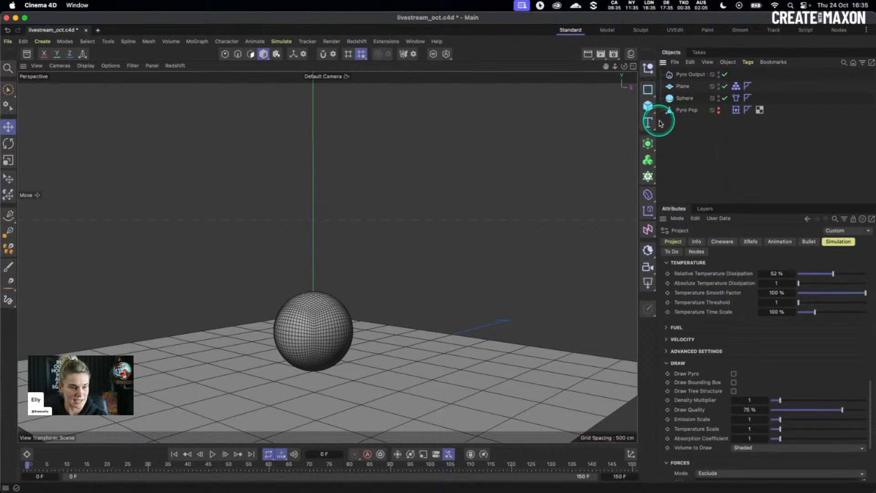
Play the cloth sphere's simulation from frame 0 to past its pop with pyro drawing off, and return to the first frame
scroll(720, 313, "up", 5)
scroll(720, 311, "up", 10)
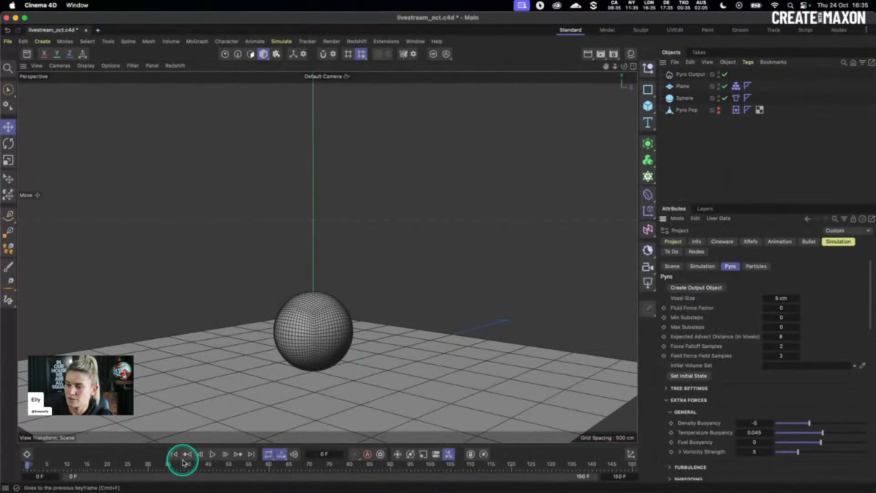
left_click(212, 454)
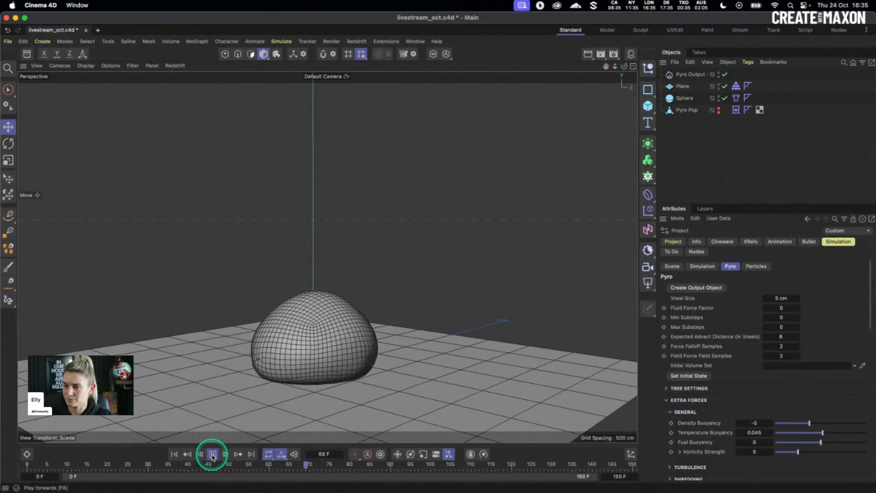
left_click(212, 455)
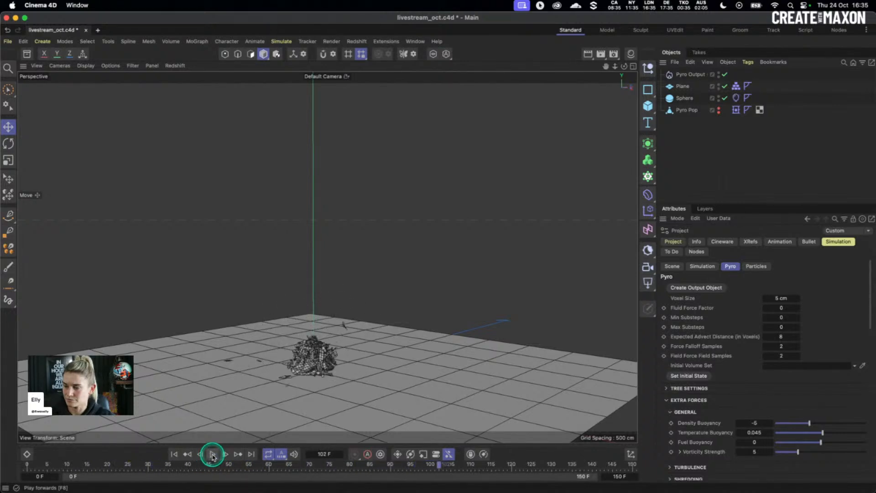
left_click(173, 454)
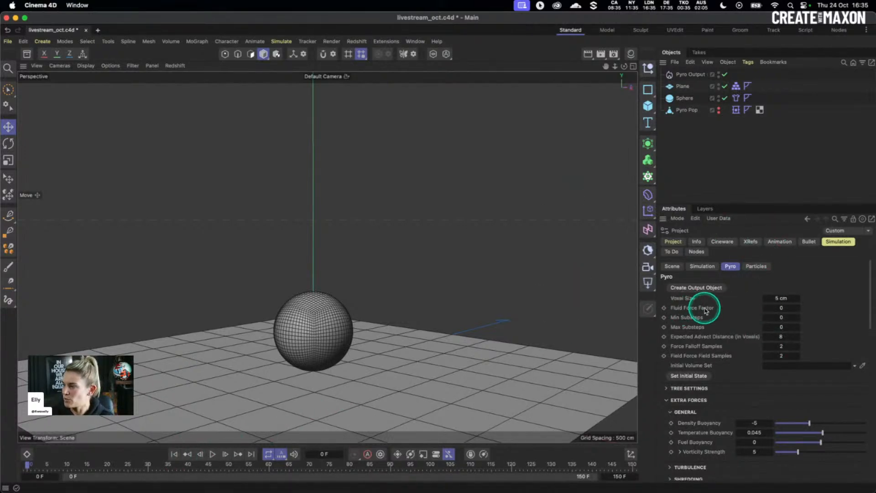
Set the Pyro Fluid Force Factor to 1, test its effect on the cloth sphere twice from frame 0, and return to the start
left_click(781, 309)
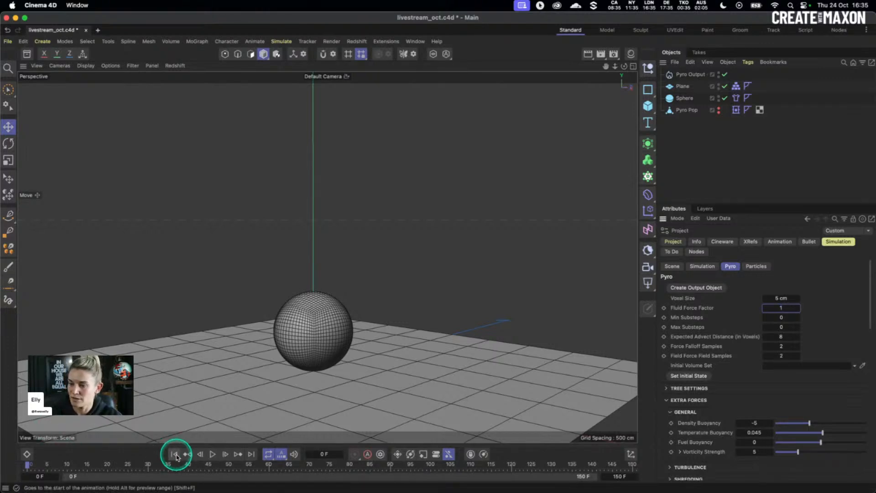
left_click(212, 454)
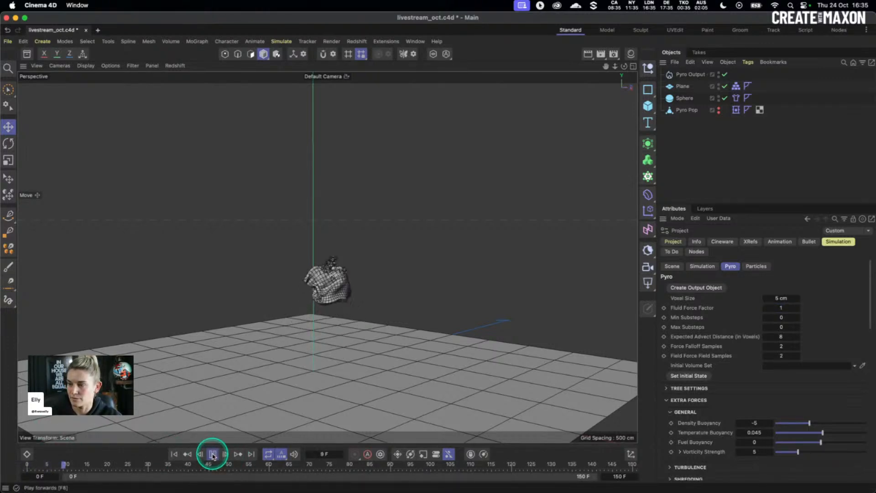
left_click(212, 455)
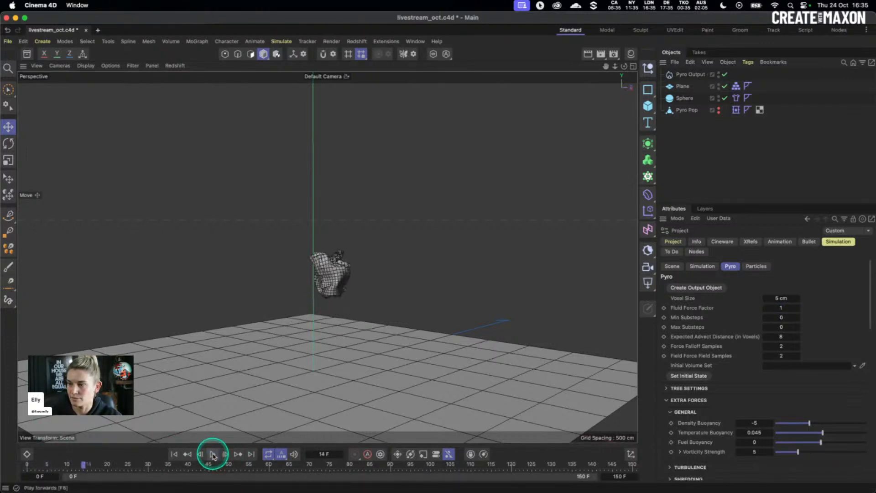
left_click(174, 454)
left_click(213, 455)
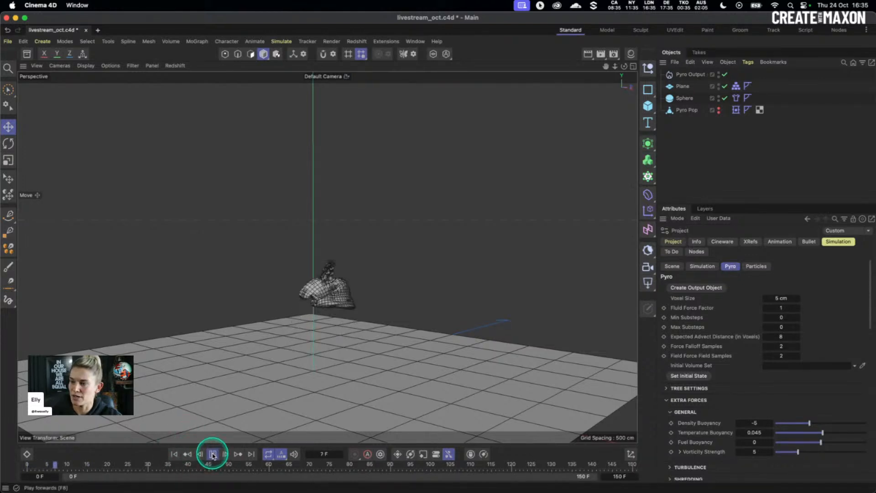
left_click(212, 455)
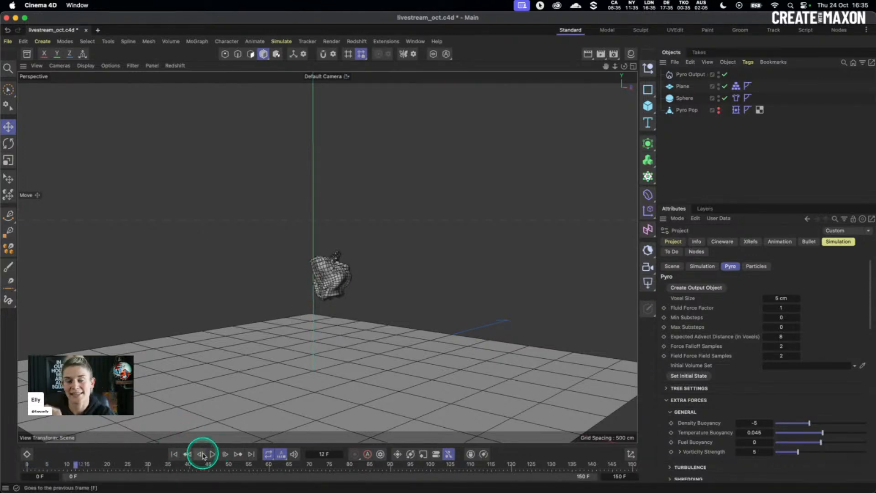
left_click(174, 454)
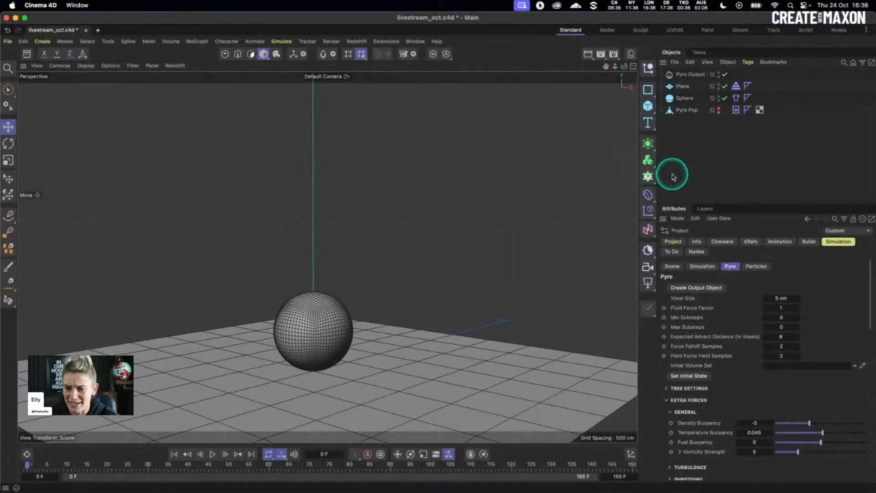
Open an enlarged Dope Sheet, expand the Cloth tag's tracks, select the Balloon track's keyframes, and frame the keys
left_click(27, 455)
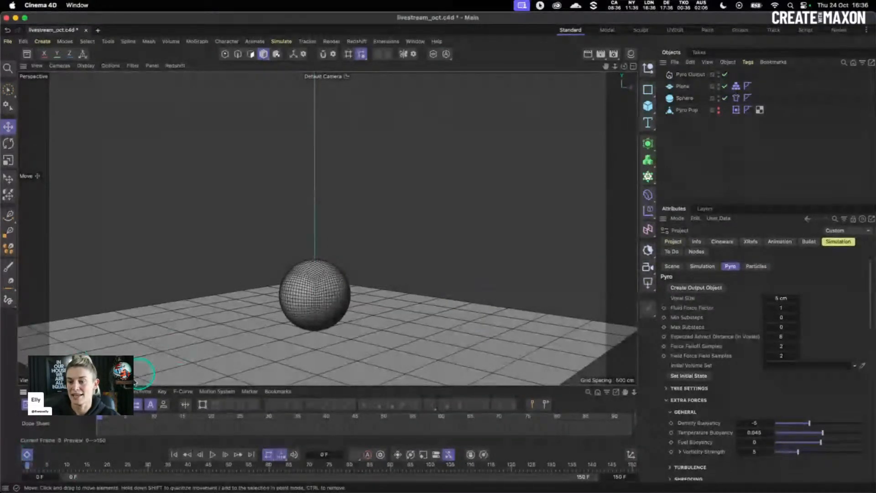
left_click_drag(120, 386, 135, 249)
left_click(28, 312)
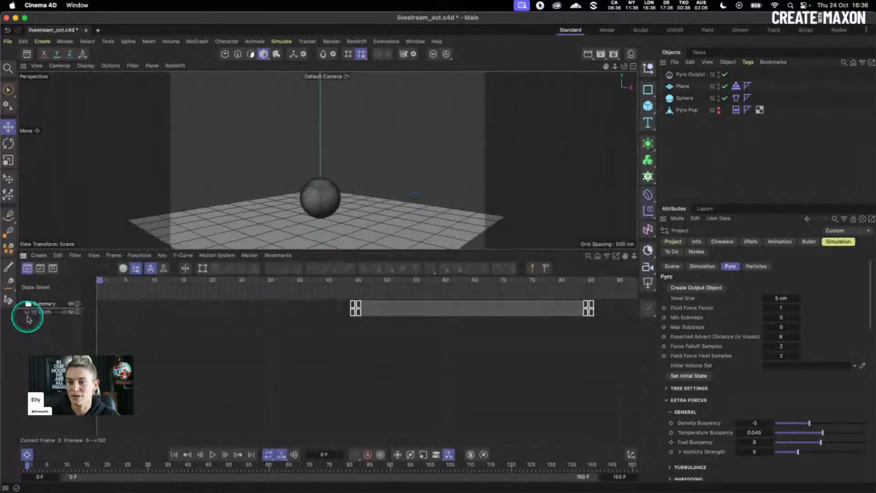
left_click(47, 328)
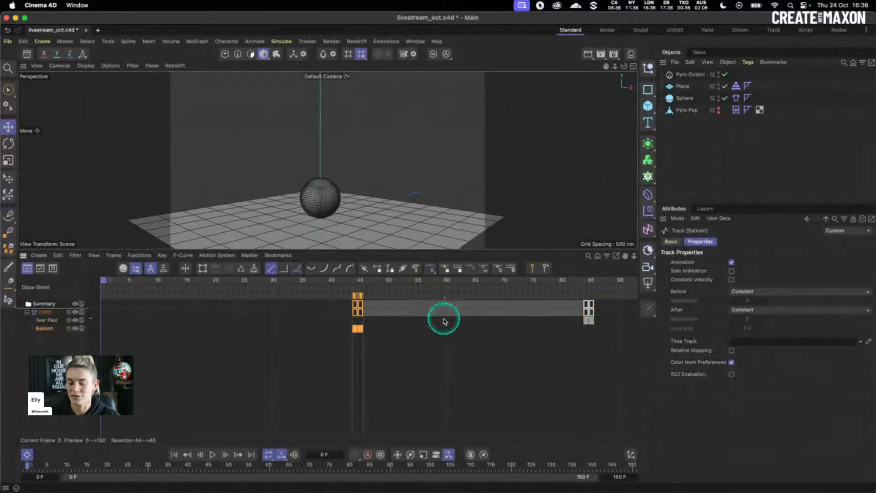
key("h")
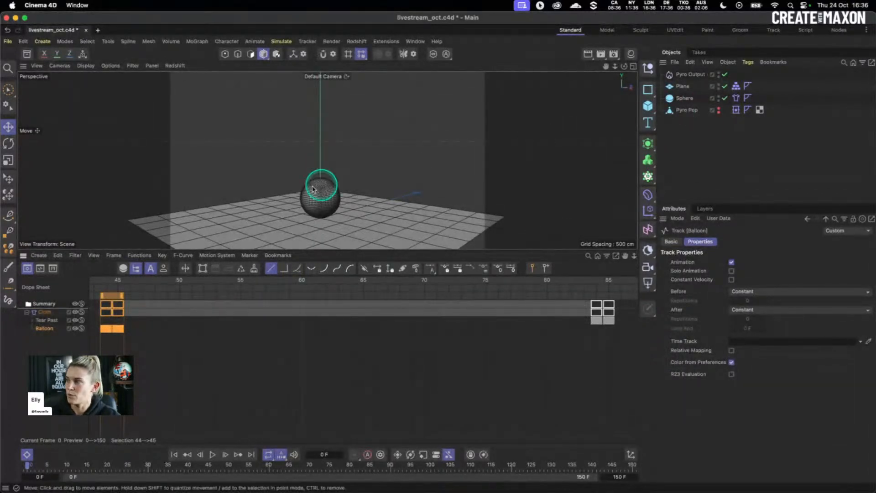
At frame 84, disable Fuel Enabled on Pyro Pop's Pyro Emitter tag and set a keyframe for it
left_click(736, 111)
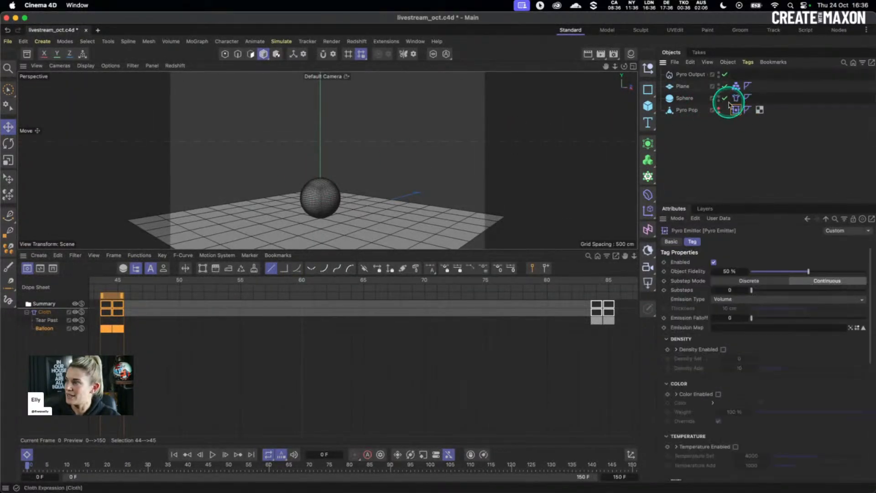
scroll(756, 354, "down", 1)
scroll(755, 354, "down", 5)
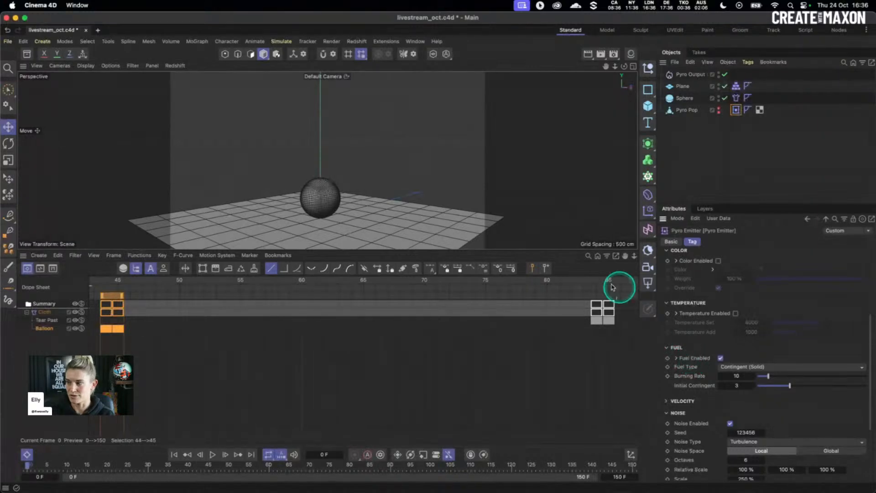
left_click(598, 302)
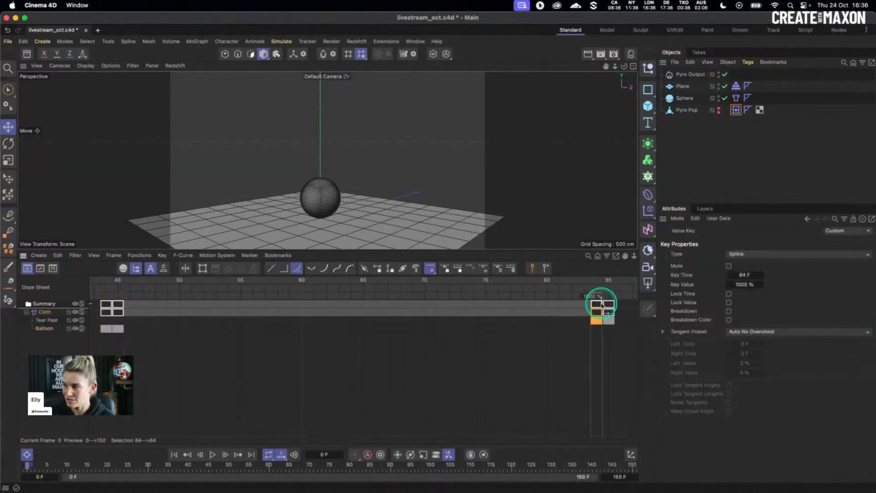
left_click(597, 281)
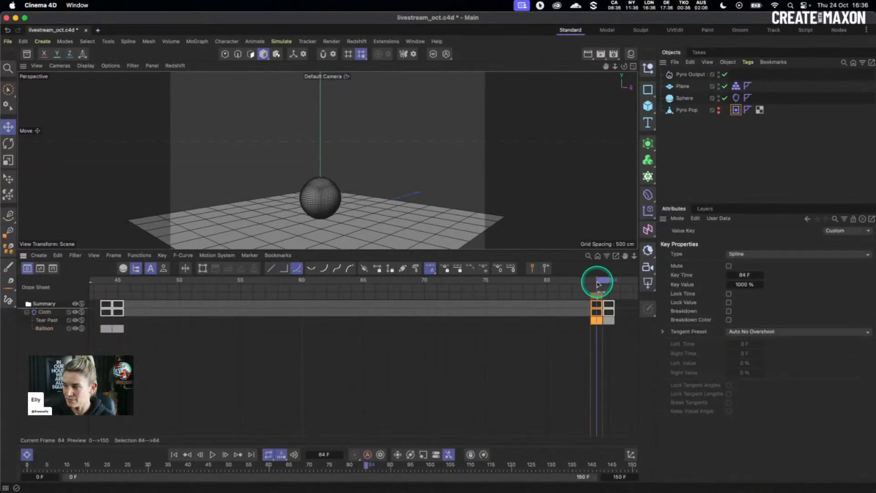
left_click_drag(604, 283, 609, 282)
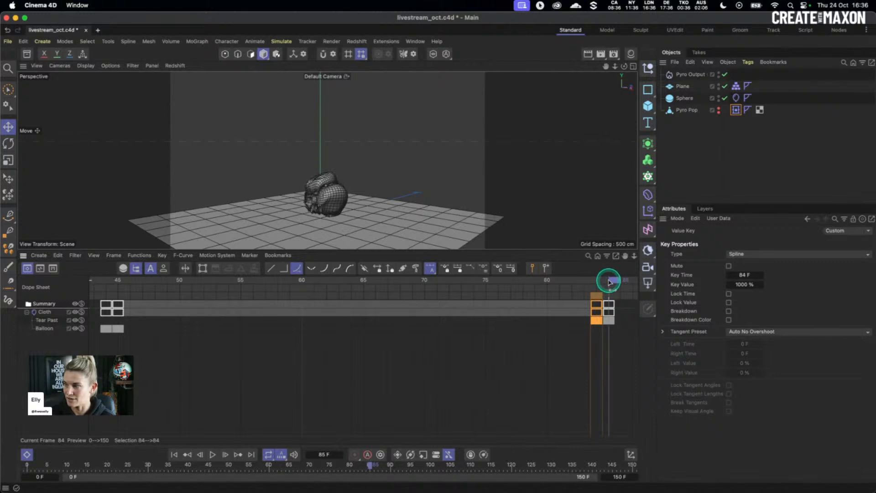
left_click_drag(610, 282, 598, 281)
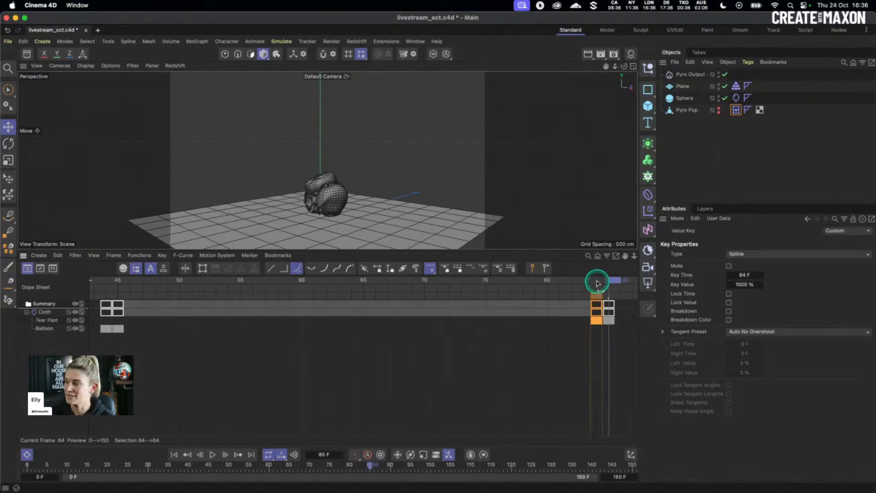
left_click(736, 109)
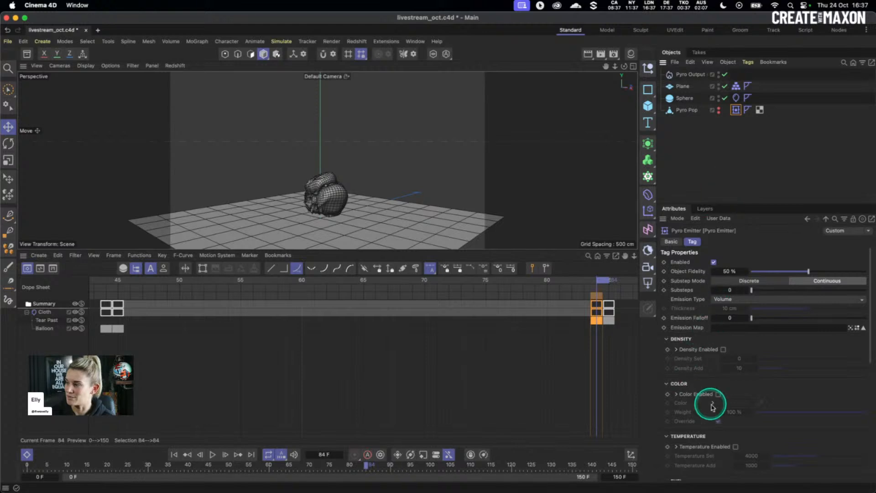
scroll(709, 434, "down", 5)
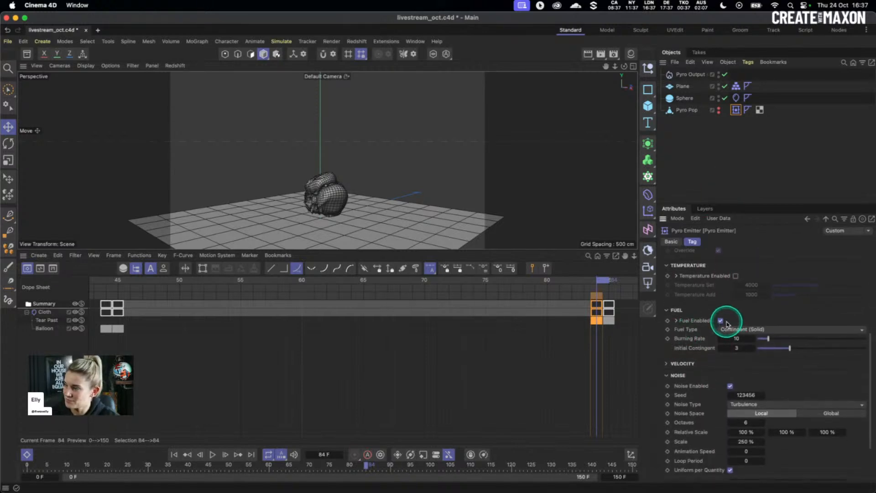
left_click(721, 320)
left_click(668, 320)
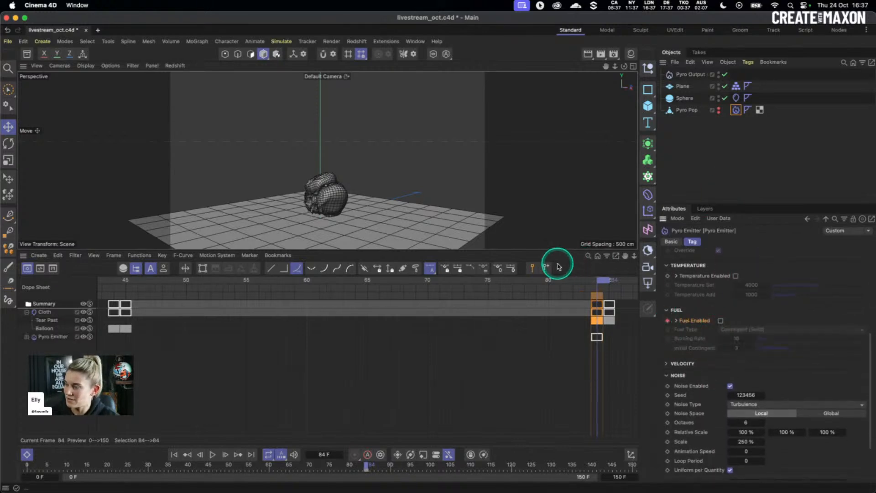
At frame 85, enable Fuel Enabled on the Pyro Emitter tag and keyframe it, and go back to frame 84
left_click(614, 280)
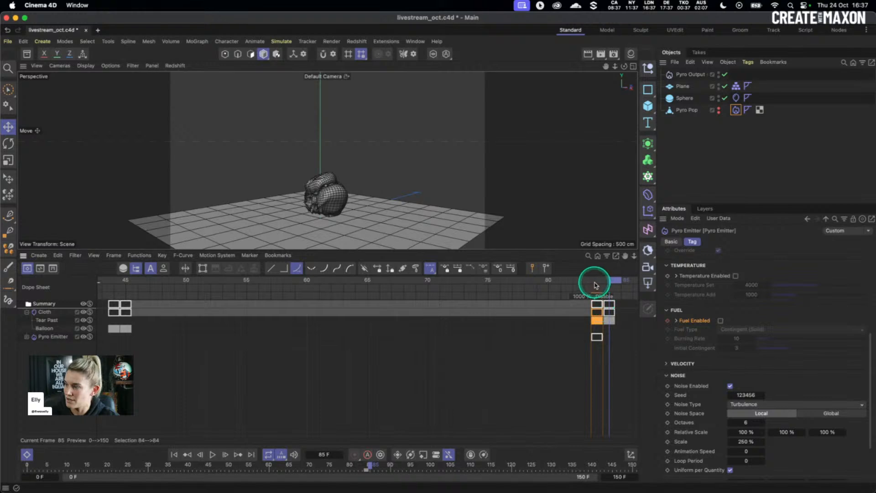
left_click(721, 322)
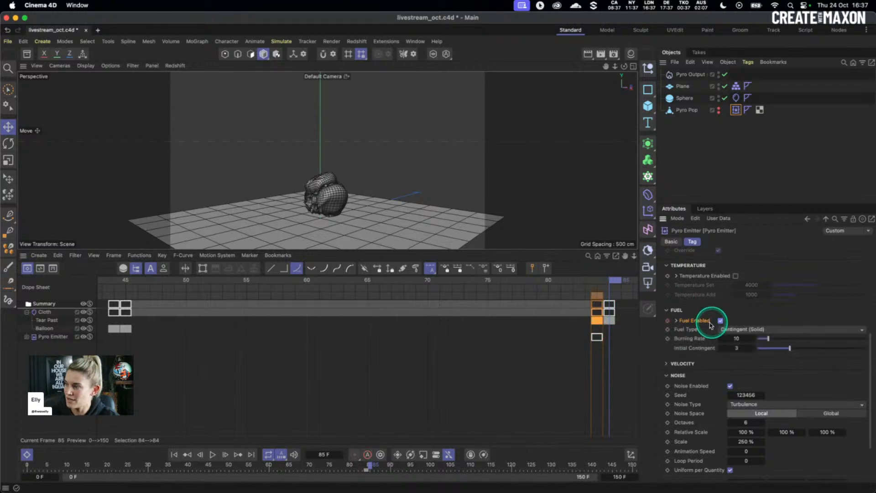
left_click(668, 321)
left_click_drag(616, 281, 599, 280)
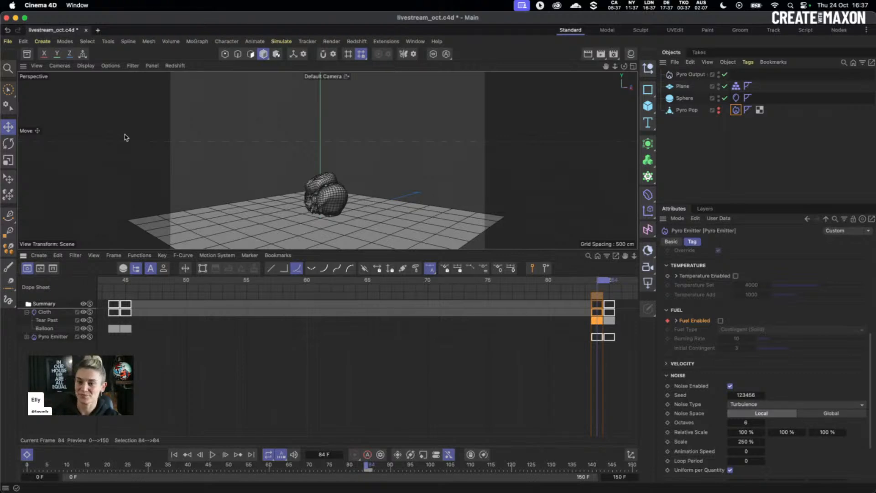
Close the Dope Sheet, play the simulation from frame 0 past the sphere's pop, and return to the first frame
left_click(26, 454)
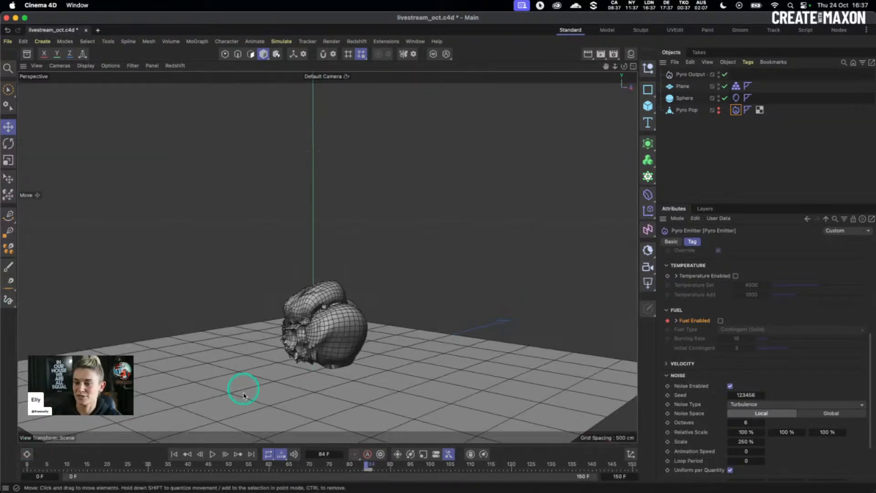
left_click(174, 454)
left_click(212, 454)
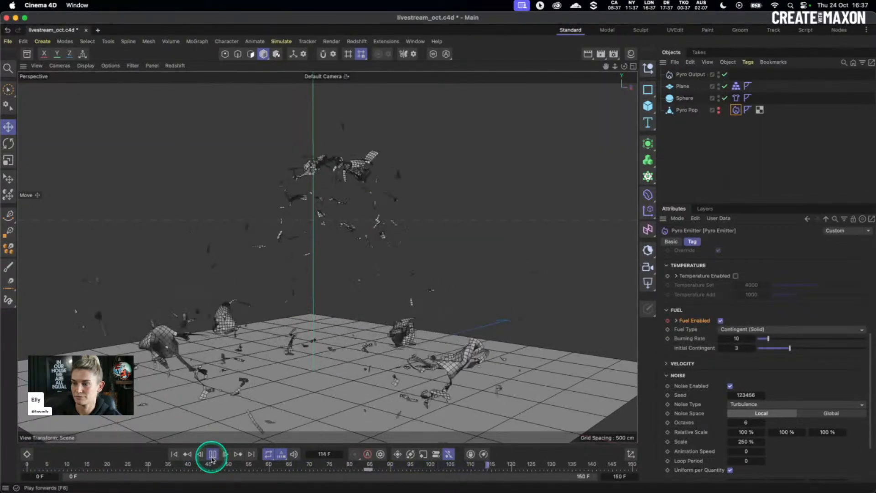
left_click(212, 454)
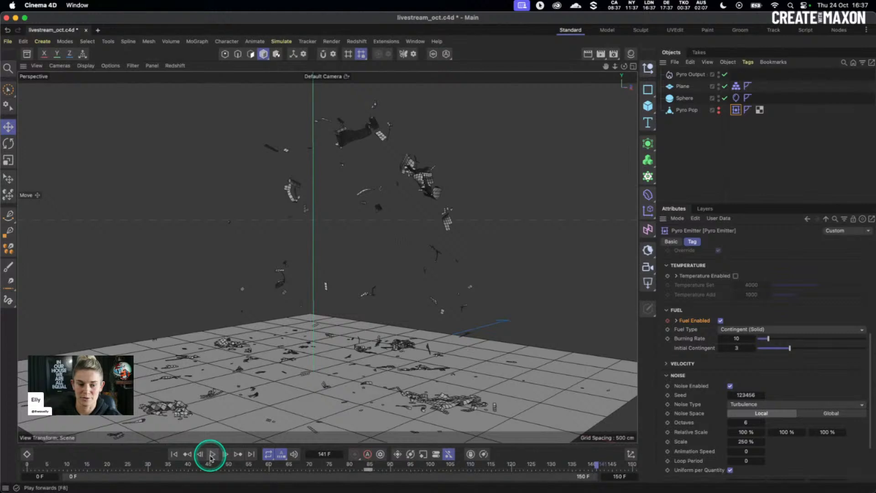
left_click(174, 455)
left_click_drag(319, 345, 328, 309, "alt")
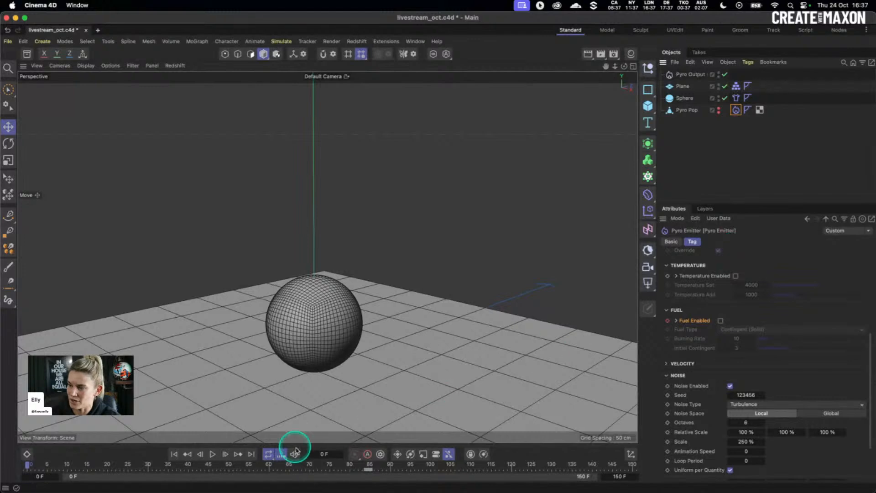
Go to frame 92 and set the Pyro Emitter's fuel Initial Contingent to 2
left_click(399, 466)
left_click(720, 320)
left_click(738, 348)
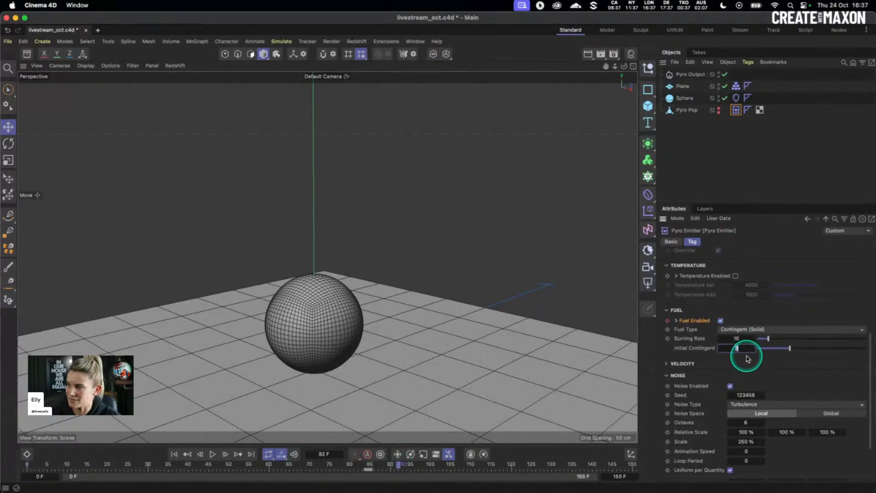
key("Return")
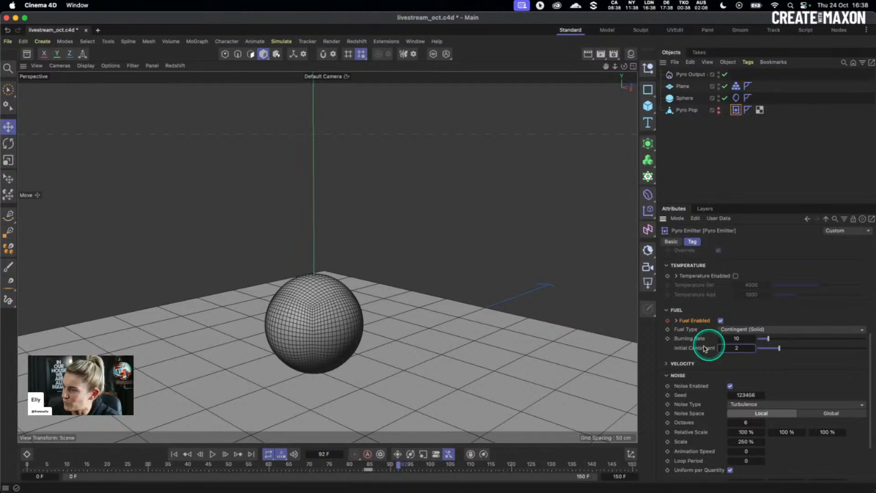
Set Pressure per Fuel to 5 in the project's Pyro simulation settings and return to frame 0
key("super+d")
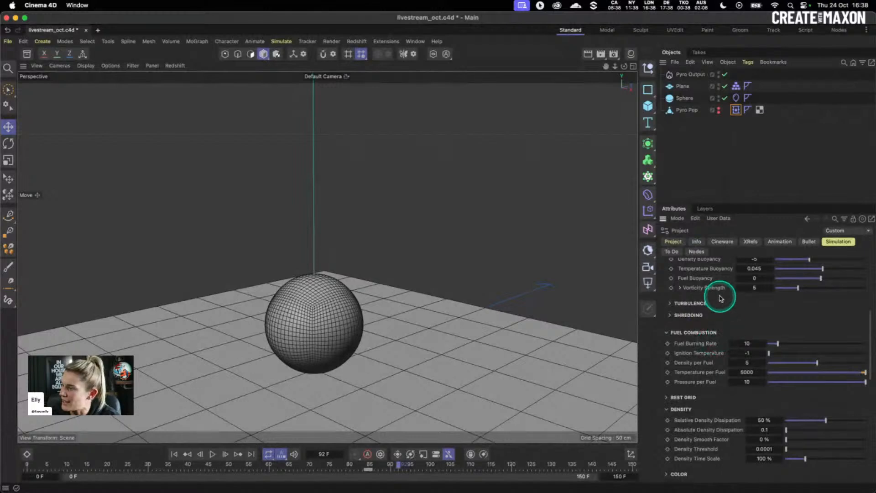
double_click(749, 381)
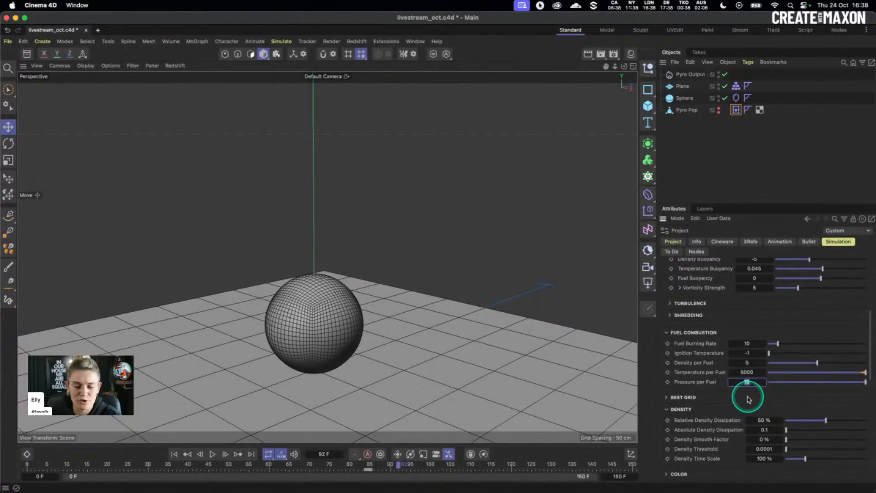
left_click(174, 454)
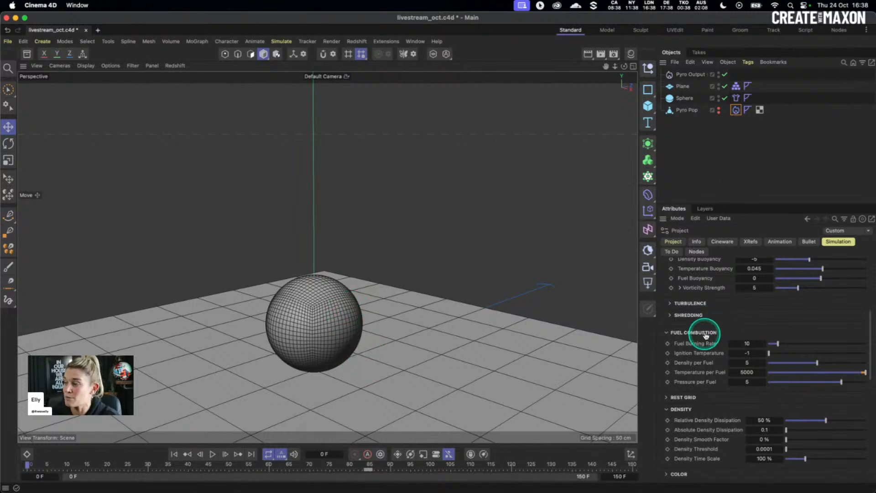
Check the project's Pyro Draw options, play the softened pop from frame 0, and return to the first frame
scroll(708, 333, "down", 10)
scroll(713, 344, "down", 3)
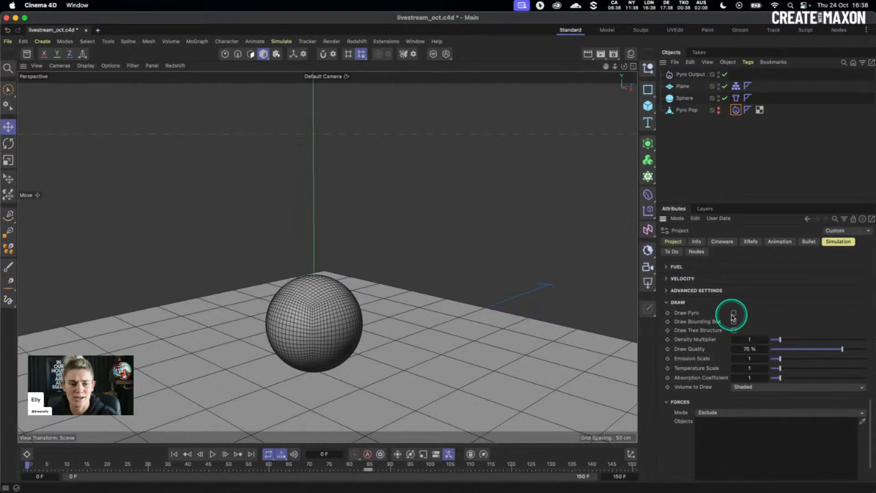
left_click(212, 455)
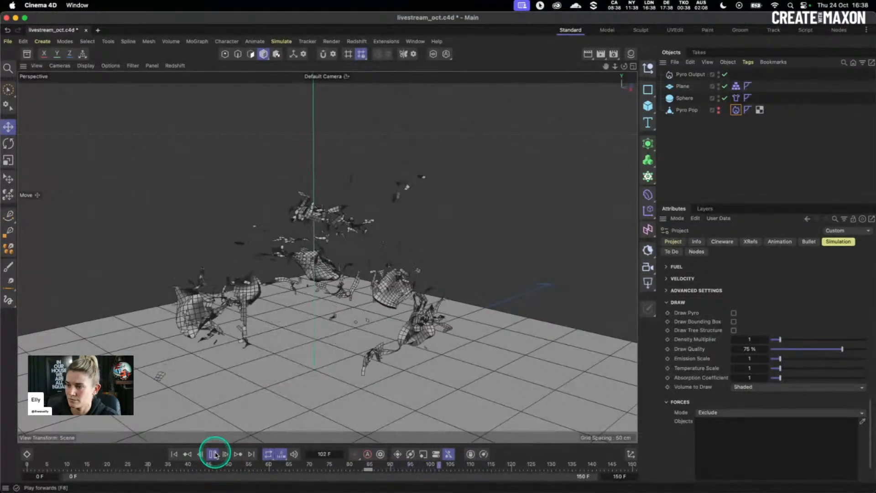
left_click(213, 454)
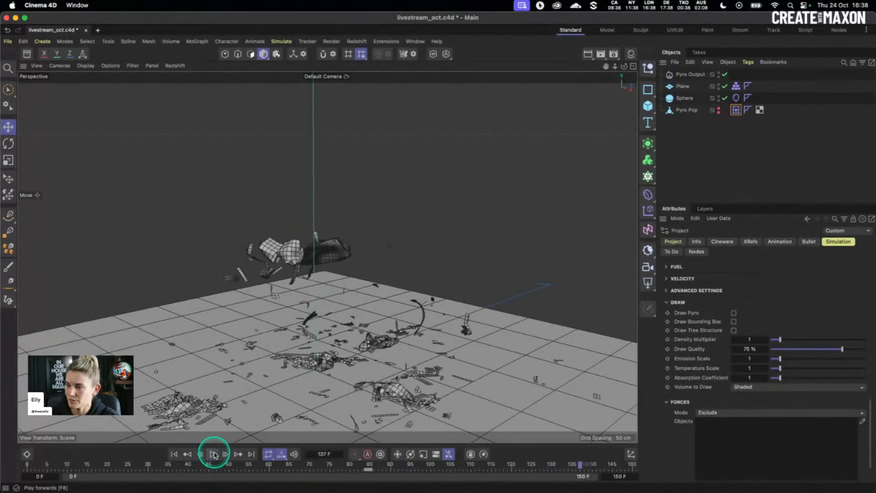
left_click(174, 454)
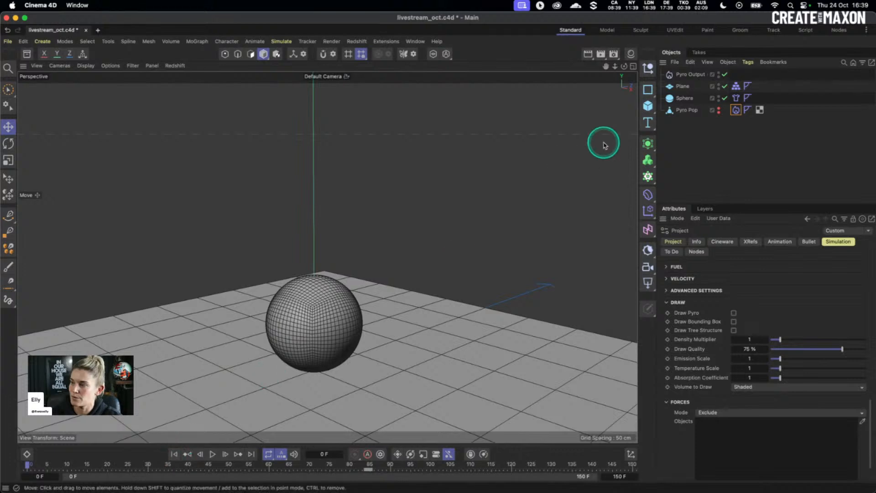
Set the sphere's Cloth tag Tear Guiding to 90°, test how the sphere tears from frame 0, and return to the start
left_click(735, 98)
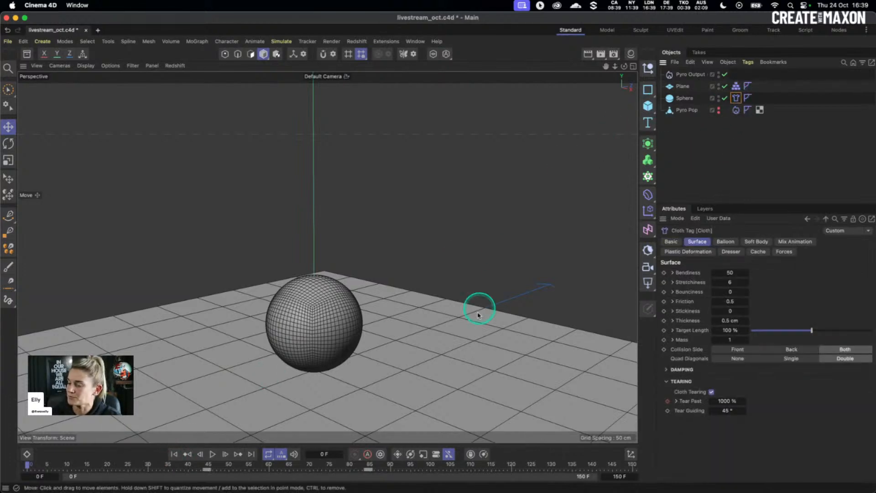
left_click(213, 455)
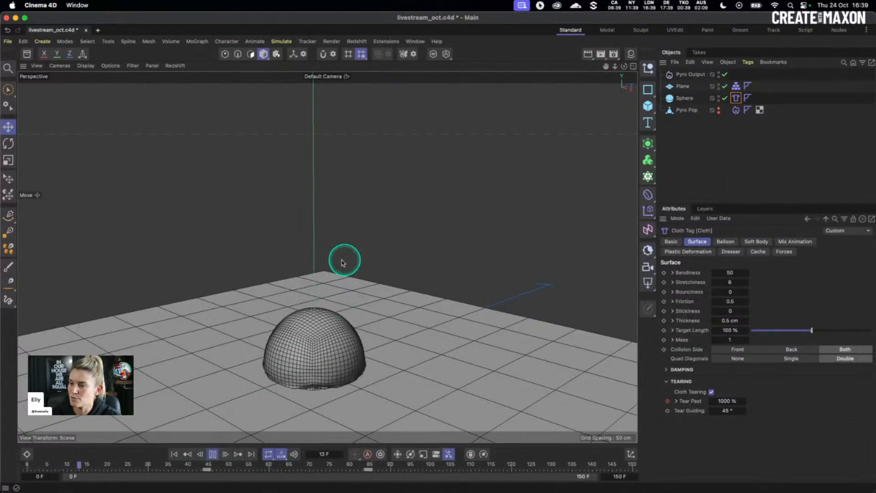
left_click(212, 455)
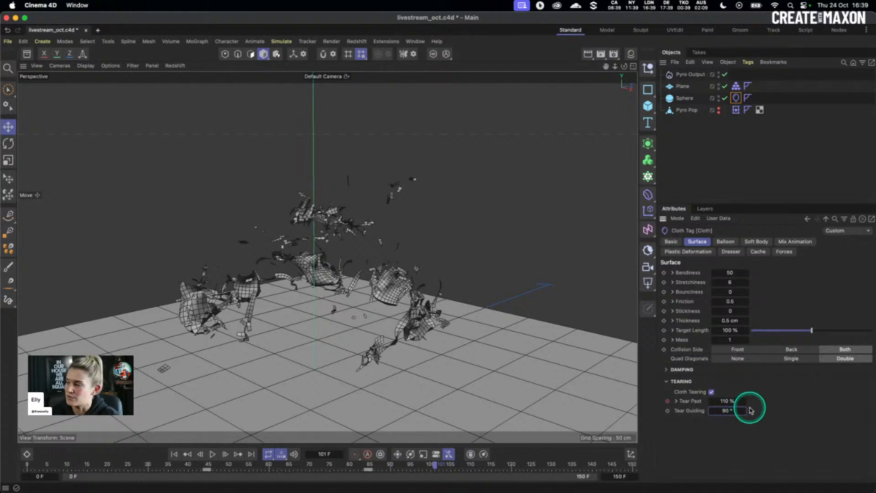
left_click(174, 454)
left_click(213, 454)
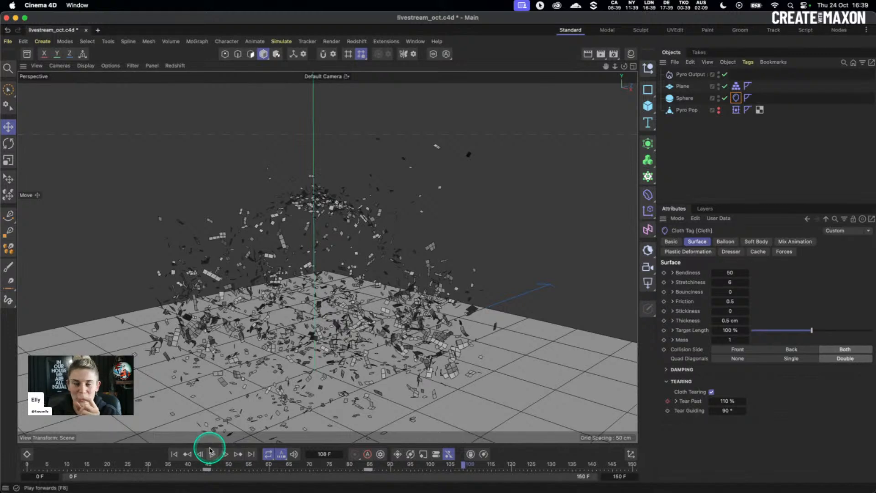
left_click(175, 454)
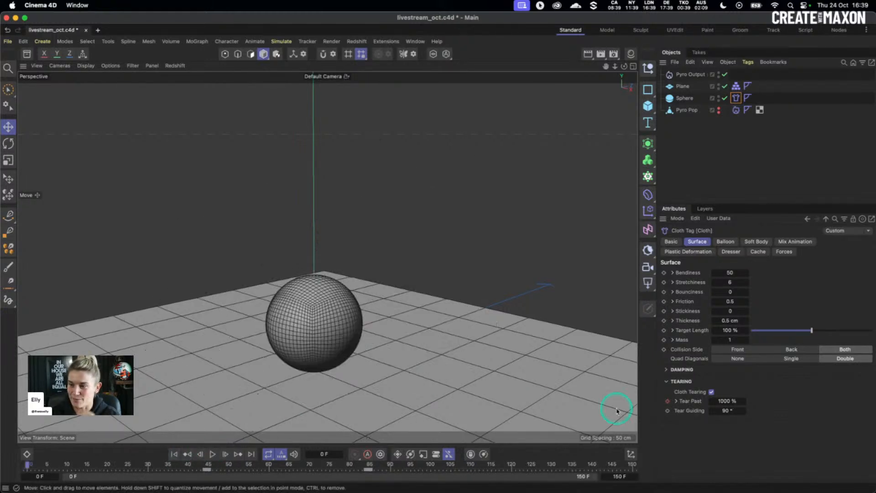
Set the Cloth tag's Tear Guiding to 1° and play the simulation from frame 0 past the pop
left_click(723, 410)
type("1")
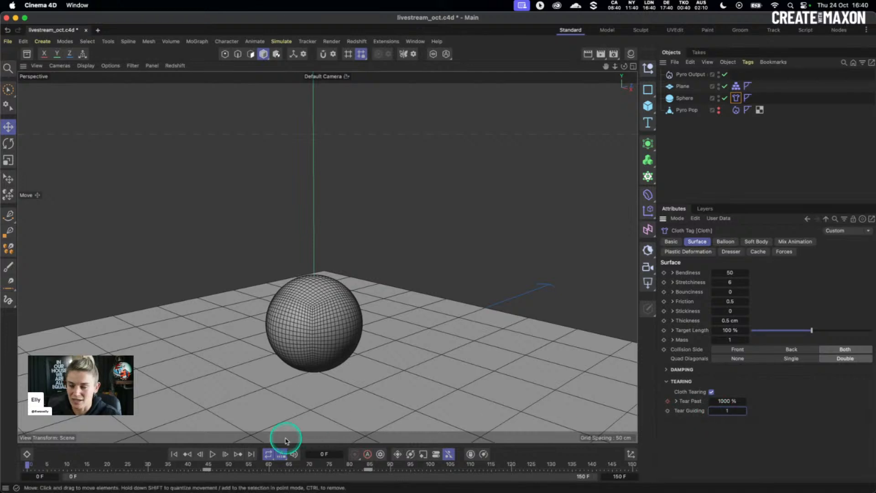
left_click(213, 454)
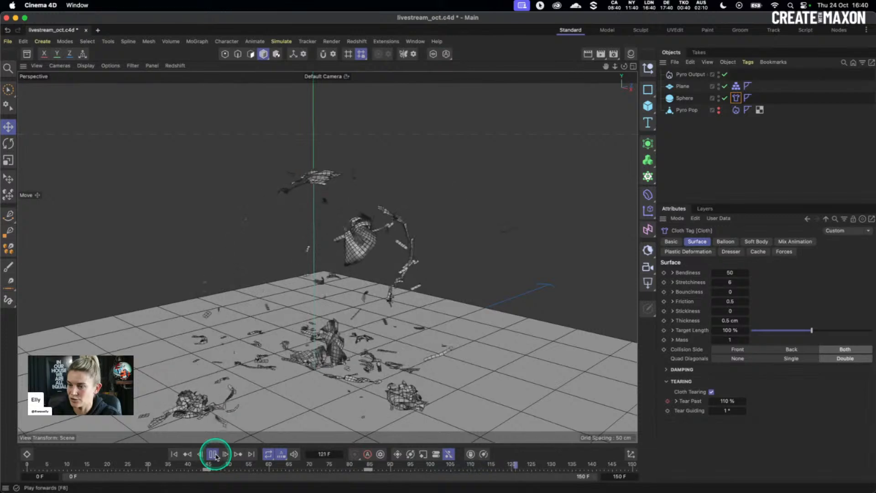
left_click(214, 454)
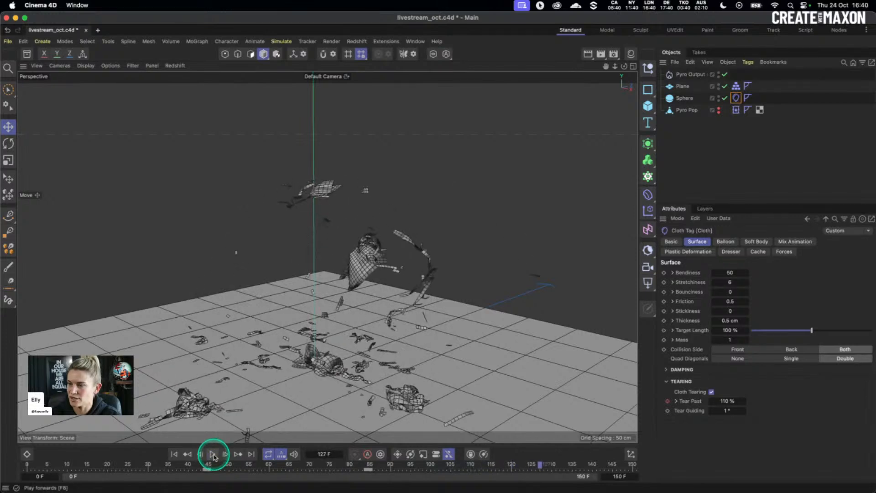
Set the Cloth tag's Tear Past to 120% at frame 127
left_click(731, 401)
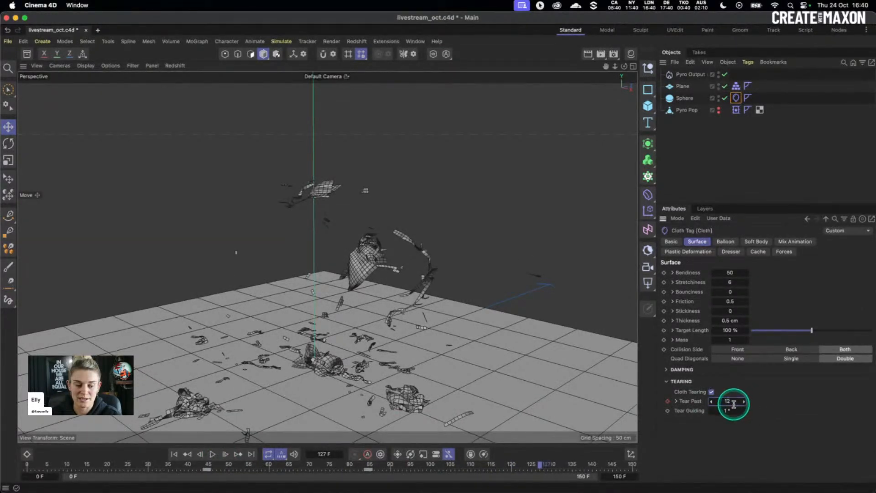
type("120")
key("Return")
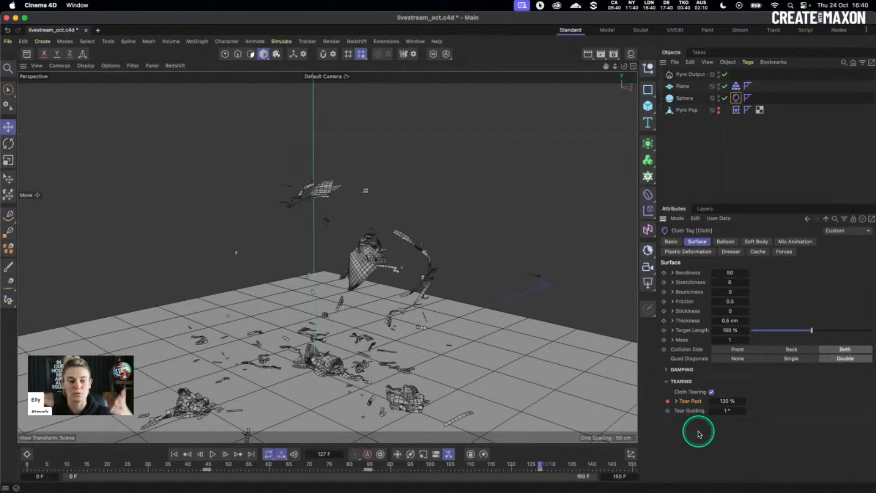
Play the tearing simulation twice from frame 0 past the pop to check how the sphere rips
left_click(174, 453)
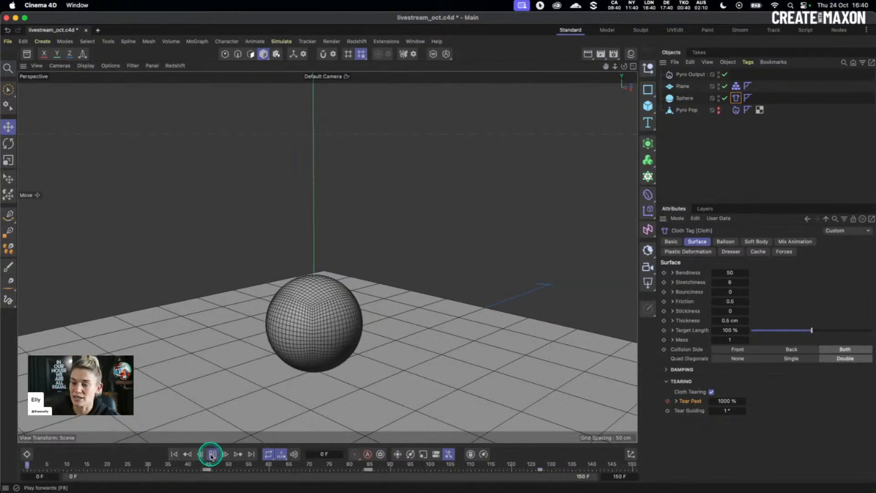
left_click(212, 454)
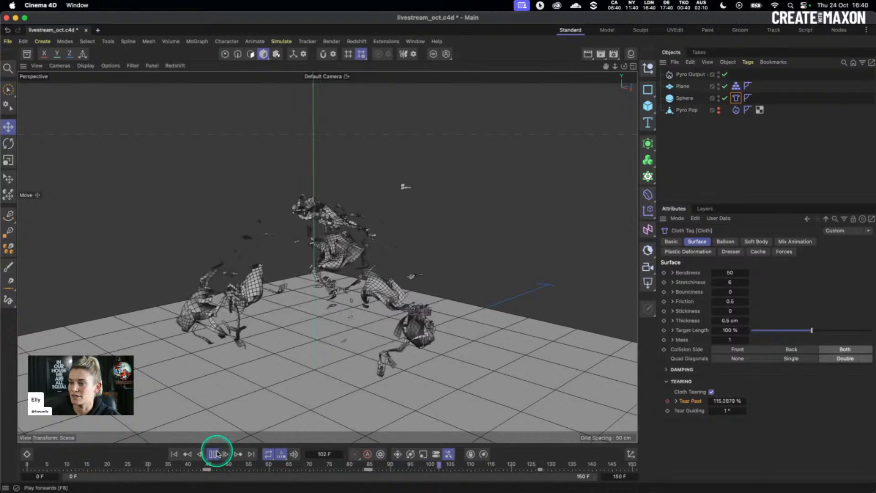
left_click(213, 454)
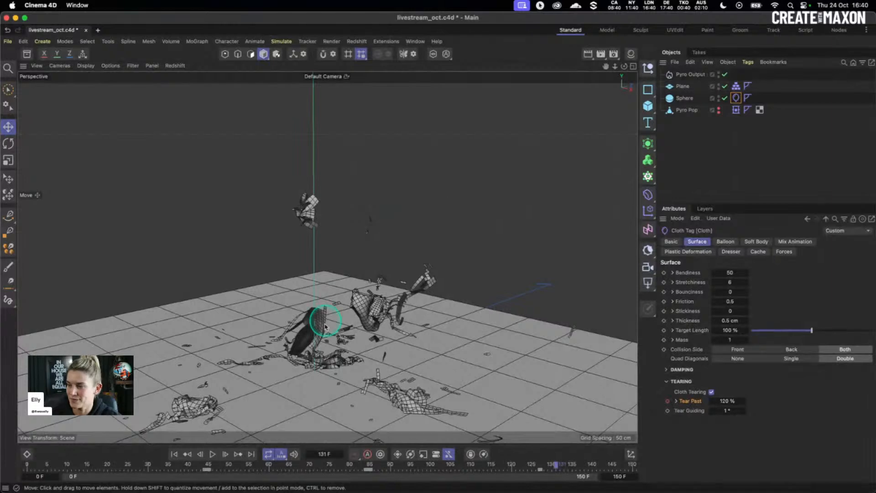
left_click(174, 455)
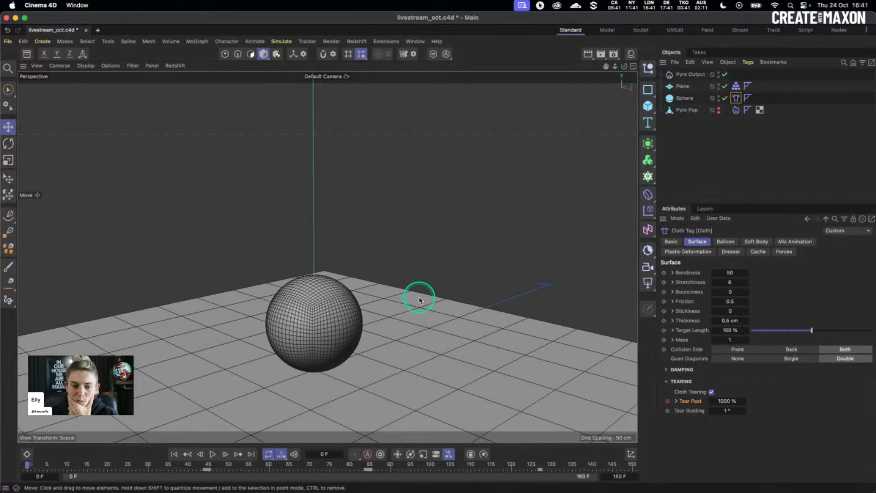
left_click(213, 454)
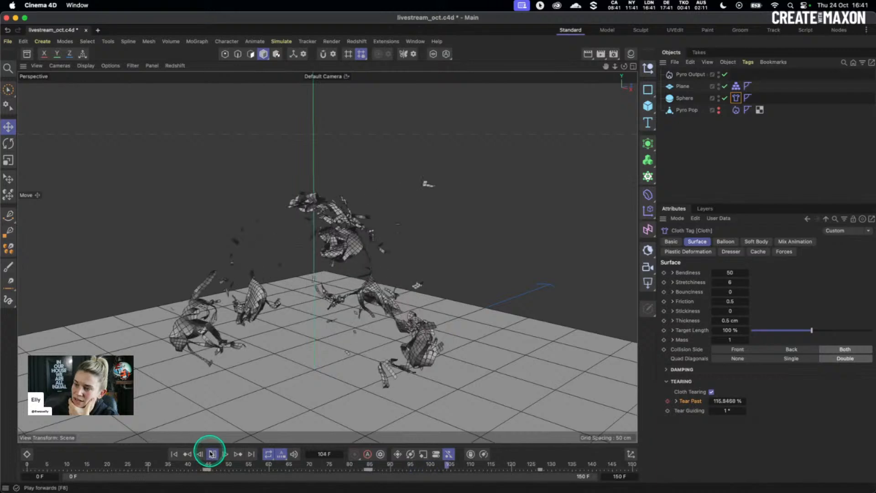
left_click(209, 454)
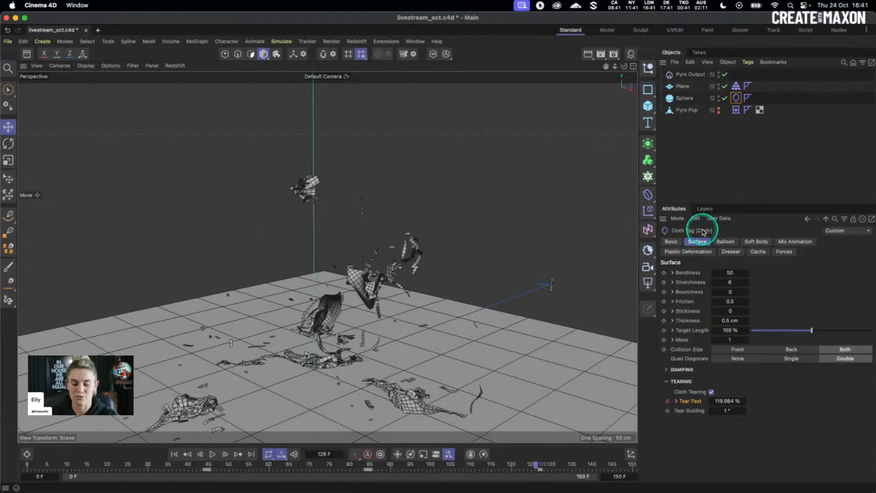
Keyframe the project's simulation scene Time Scale at 0.5 on frame 85
key("super+d")
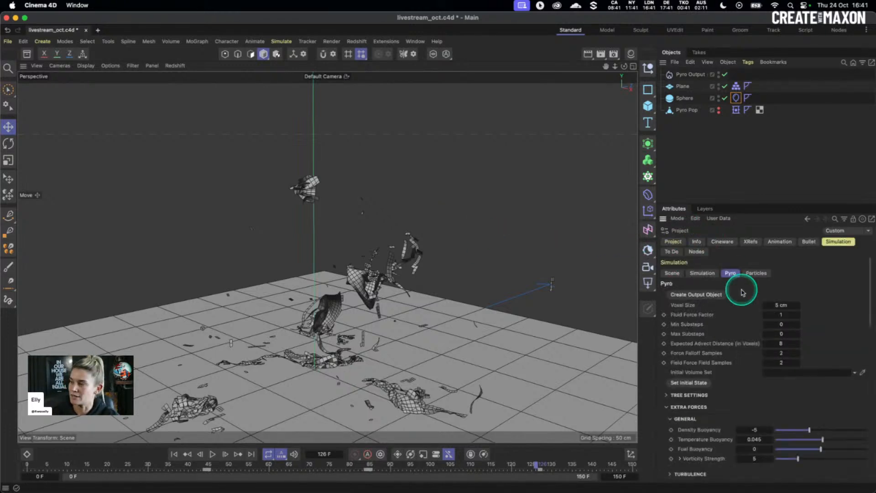
left_click(675, 273)
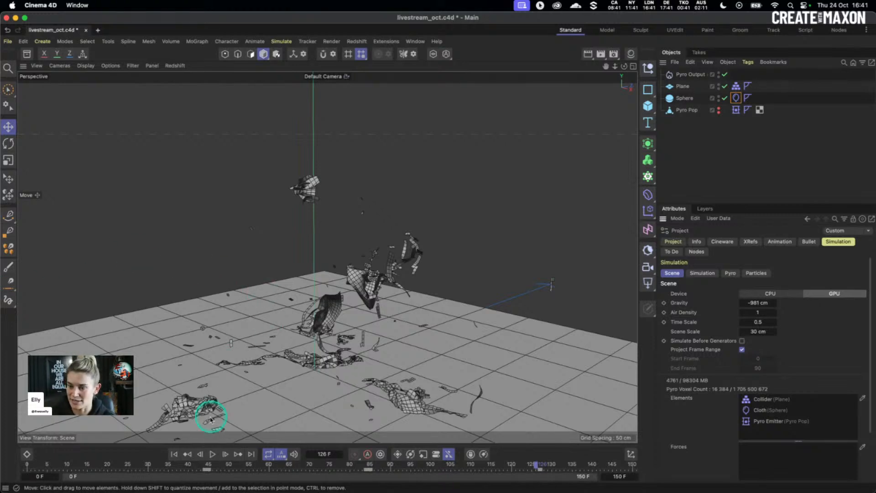
left_click(27, 455)
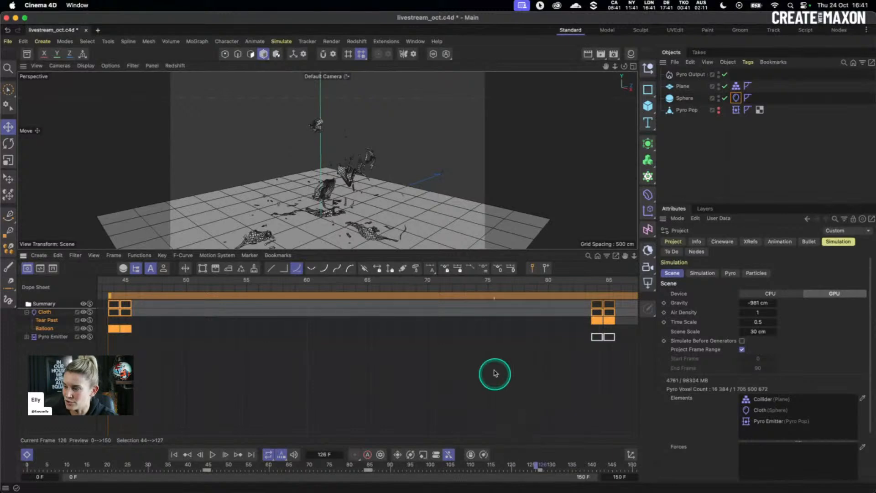
key("h")
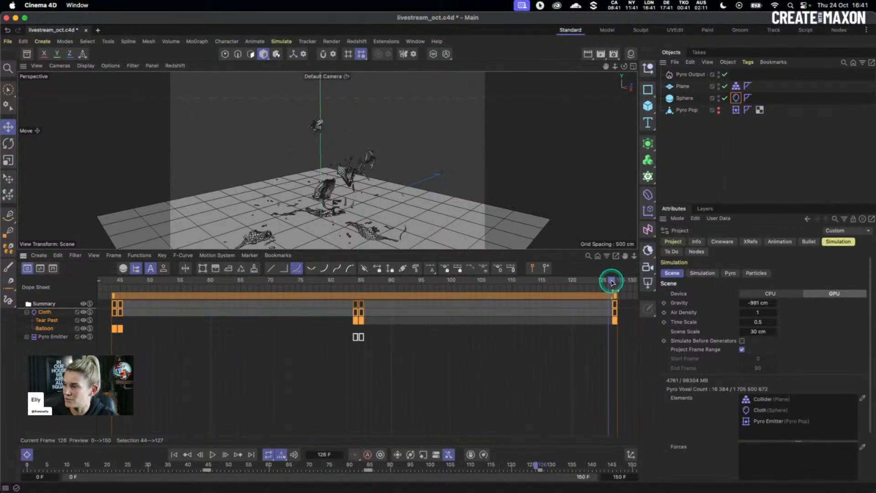
left_click_drag(611, 283, 371, 287)
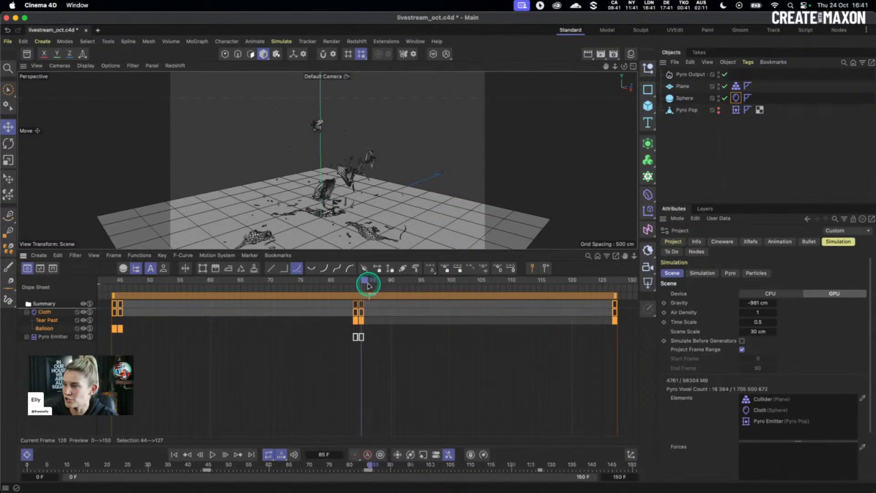
left_click(369, 284)
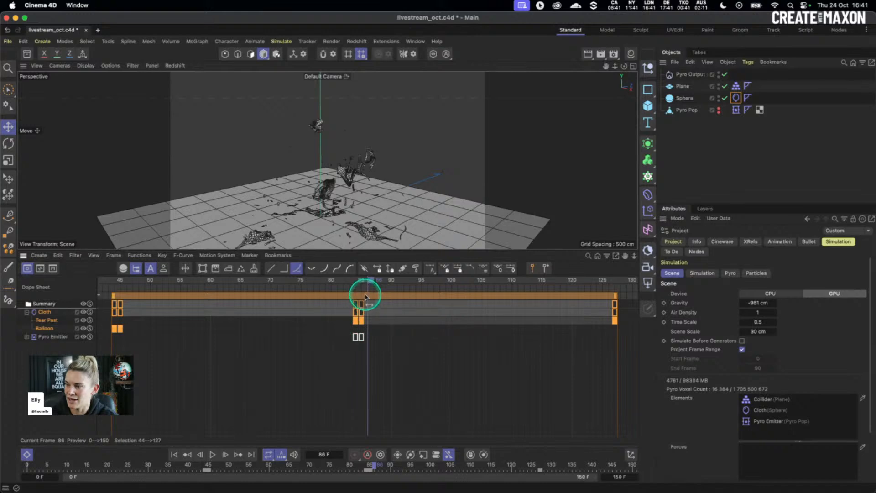
left_click_drag(370, 283, 363, 281)
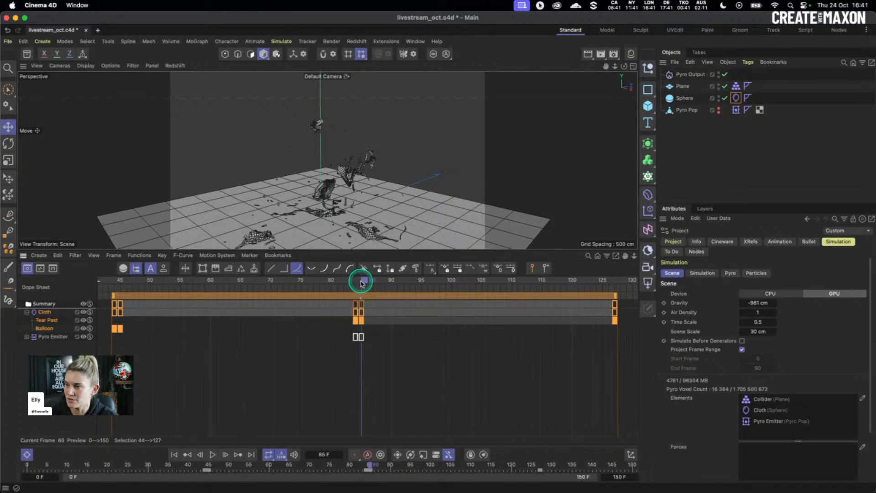
left_click(665, 322)
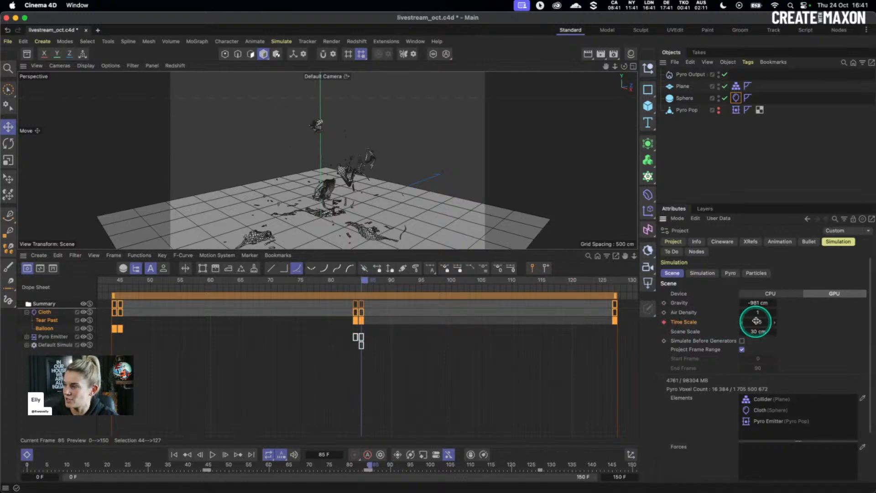
Set the scene's Time Scale to 1 at frame 86 and keyframe it
left_click(225, 454)
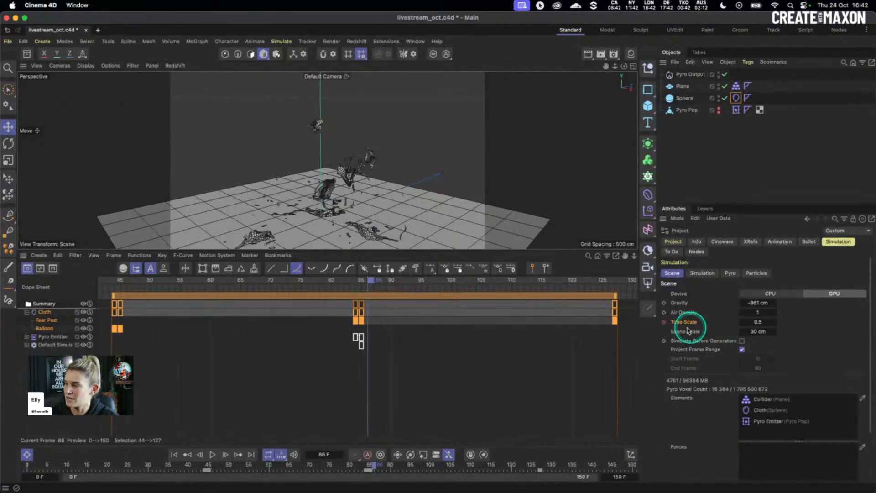
double_click(754, 322)
type("1")
key("Return")
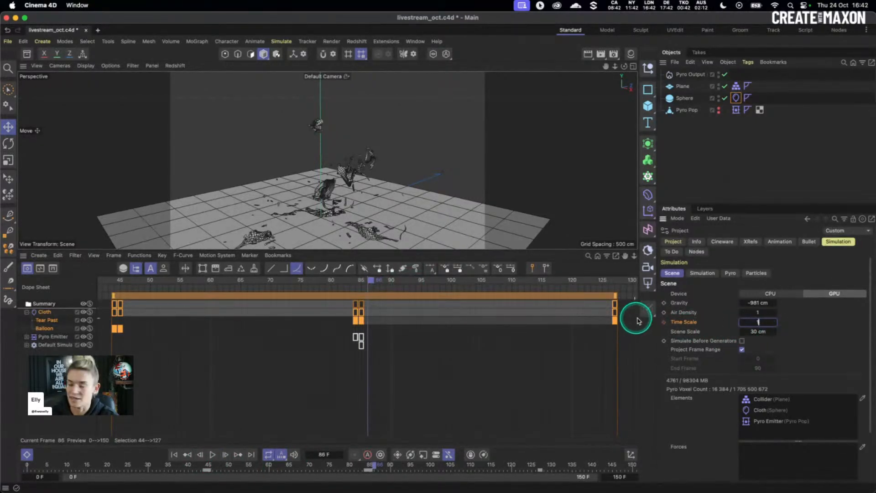
left_click(665, 322)
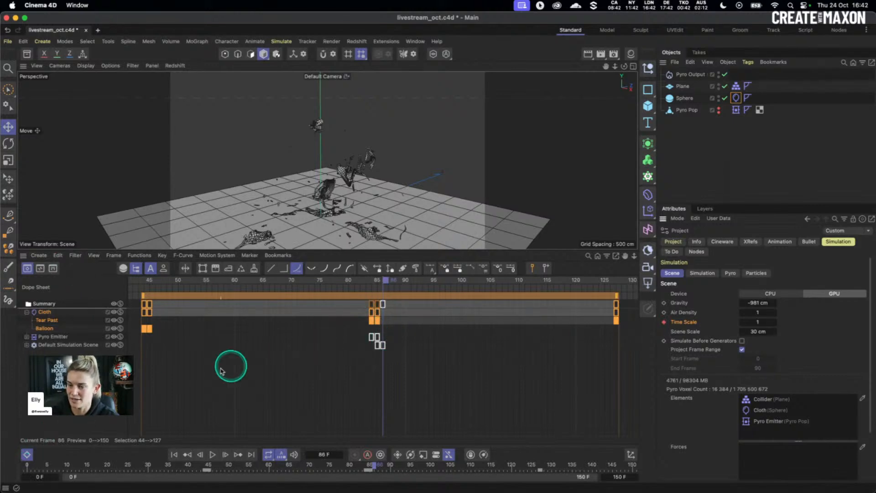
Replay the simulation from frame 0 with the full-width viewport and inspect the torn cloth pieces on the plane up close
left_click(27, 454)
left_click(174, 454)
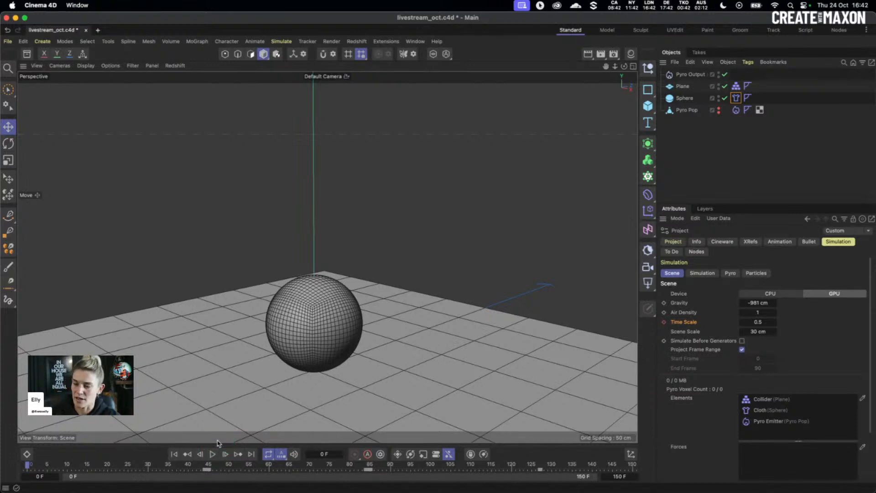
left_click(212, 454)
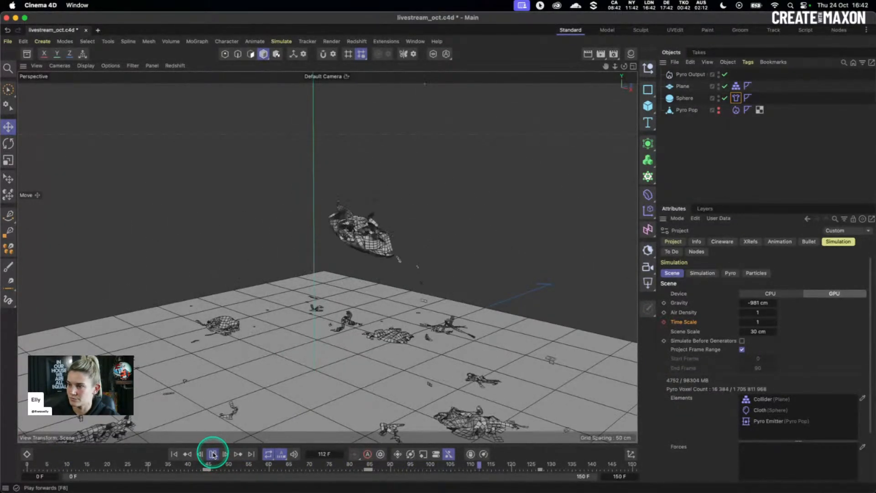
left_click(174, 454)
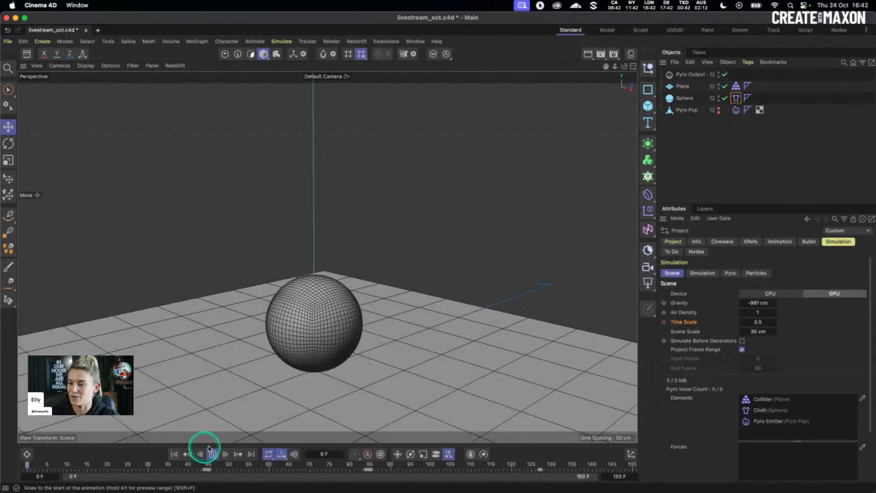
left_click(212, 454)
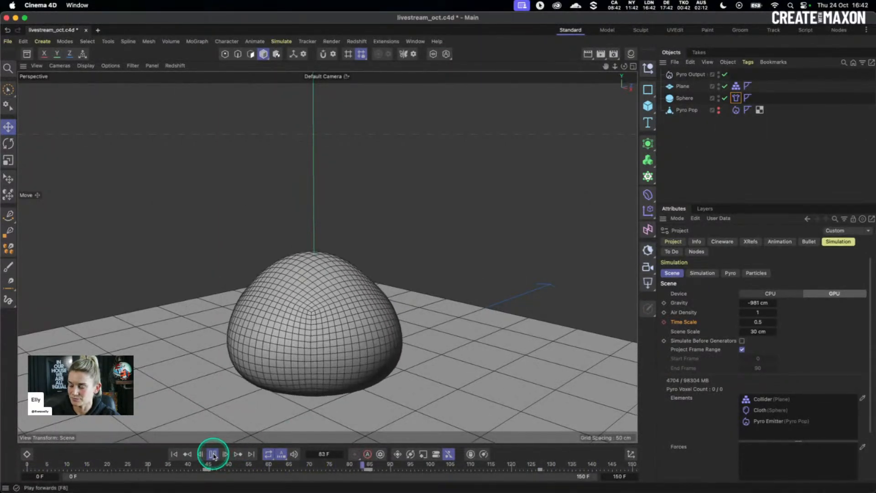
left_click(213, 454)
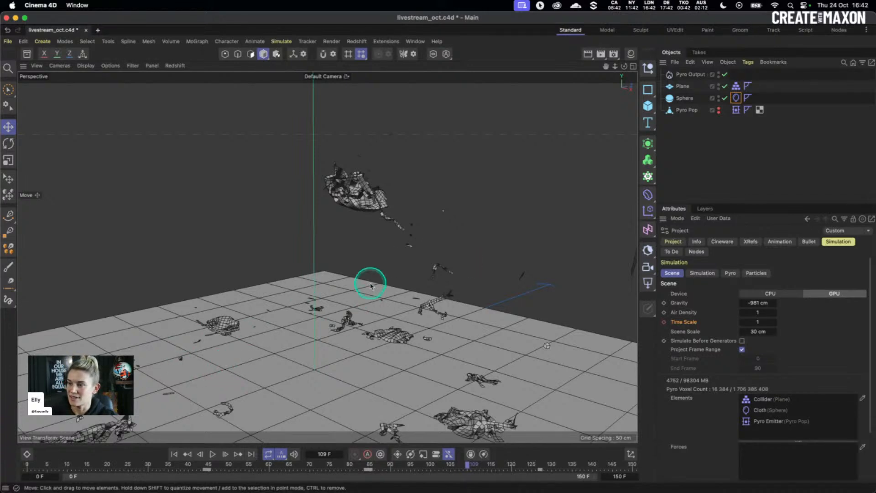
left_click_drag(258, 382, 372, 328, "alt")
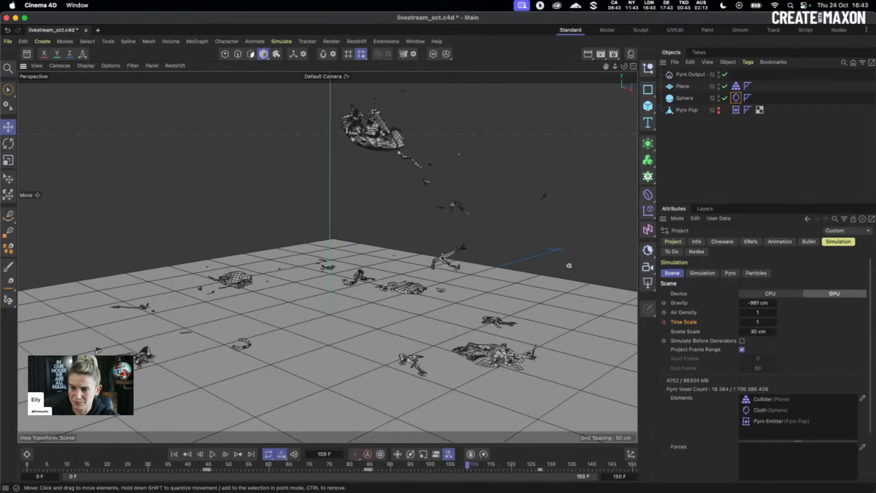
right_click_drag(97, 362, 190, 350, "alt")
mouse_move(155, 364)
left_mouse_down("alt")
mouse_move(219, 361)
mouse_move(68, 374)
mouse_move(98, 363)
mouse_move(86, 368)
left_mouse_up("alt")
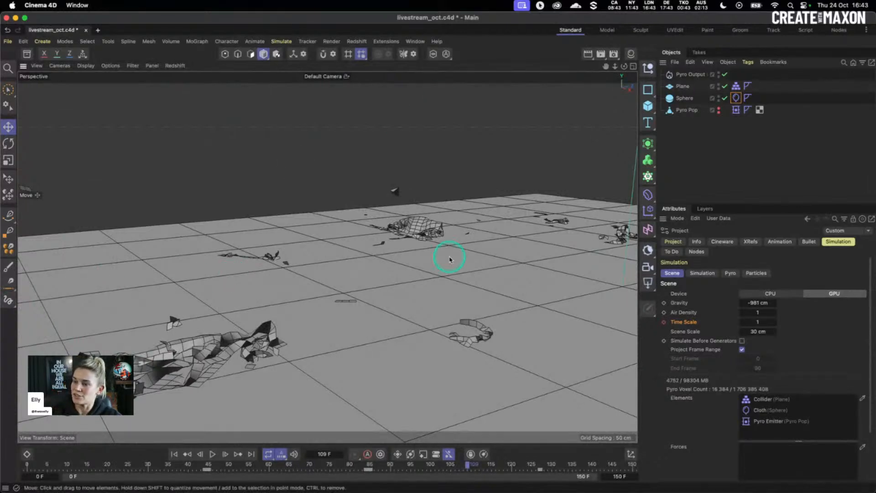
Save the project and add a Thicken generator with the Sphere as its child
left_click(683, 97)
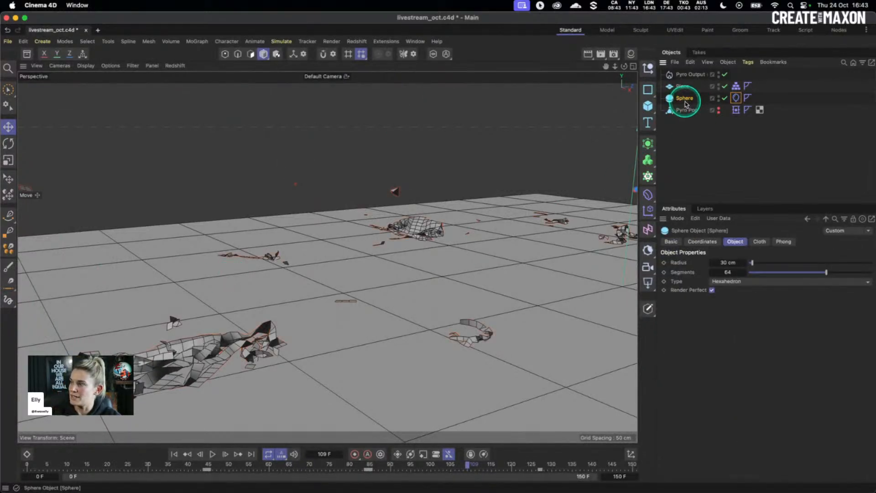
key("super+s")
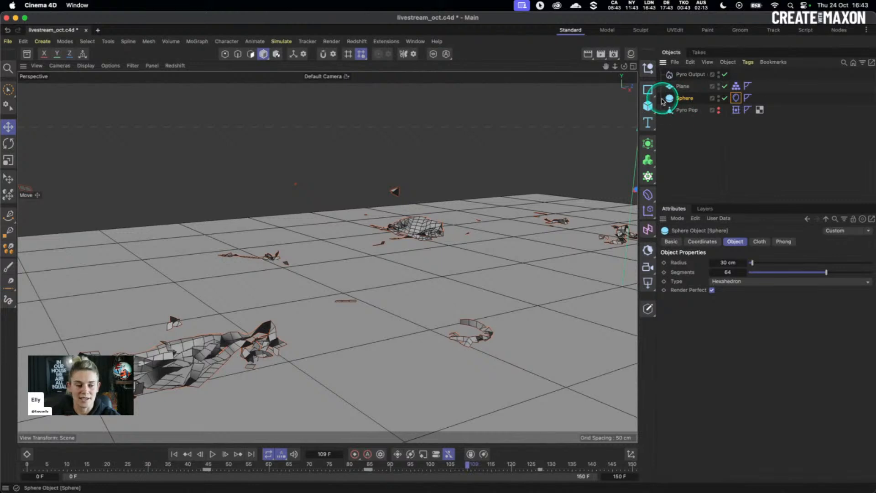
left_click(648, 144)
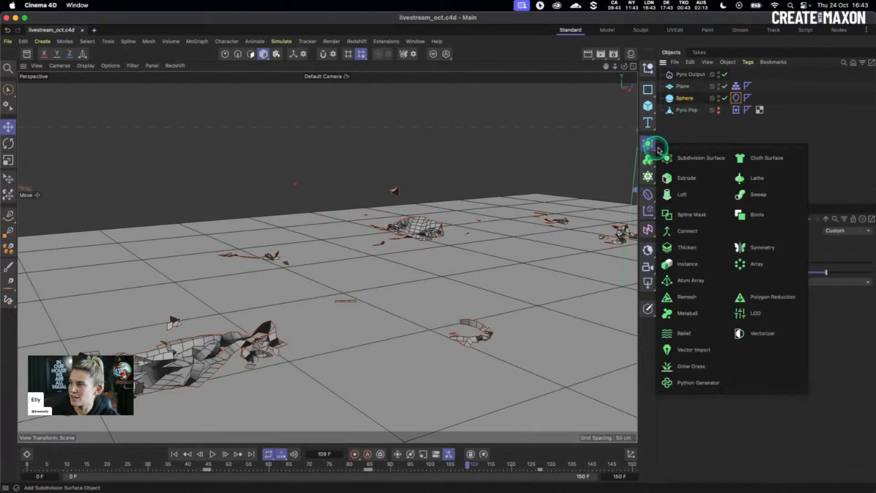
left_click(687, 249)
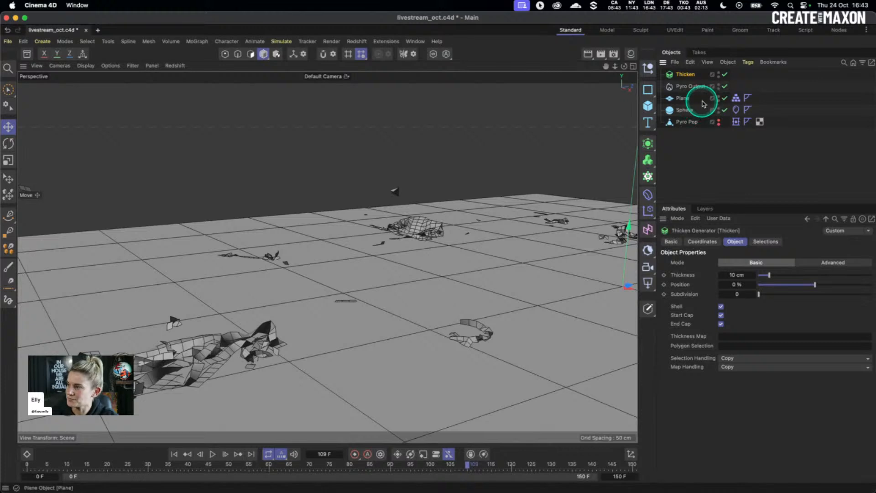
left_click_drag(688, 111, 684, 77)
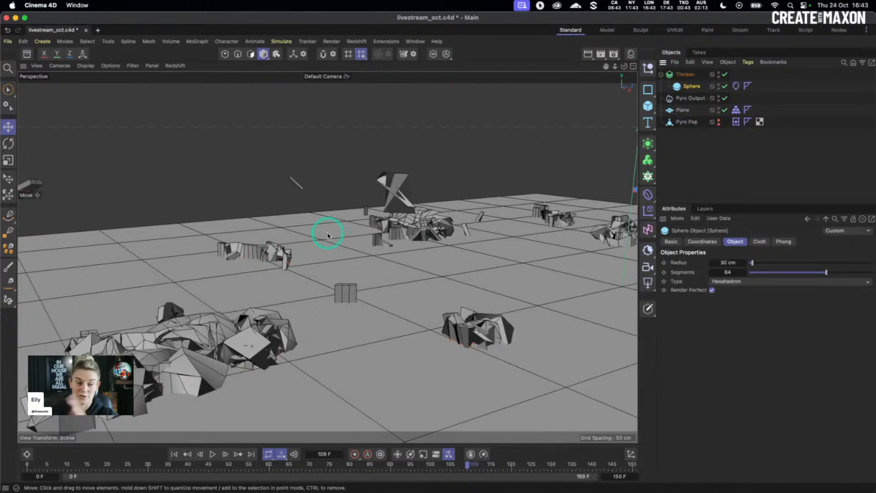
Set the Thicken generator's Thickness to 0.2 cm
left_click(685, 74)
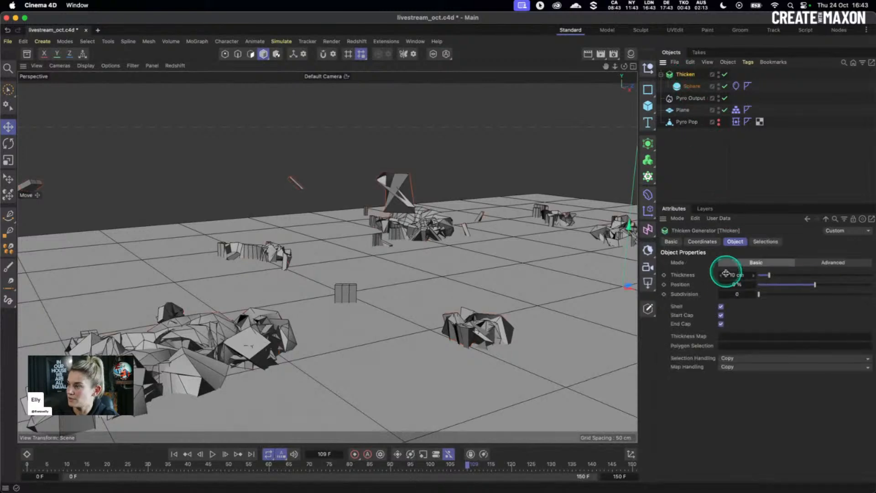
left_click(726, 275)
type(".")
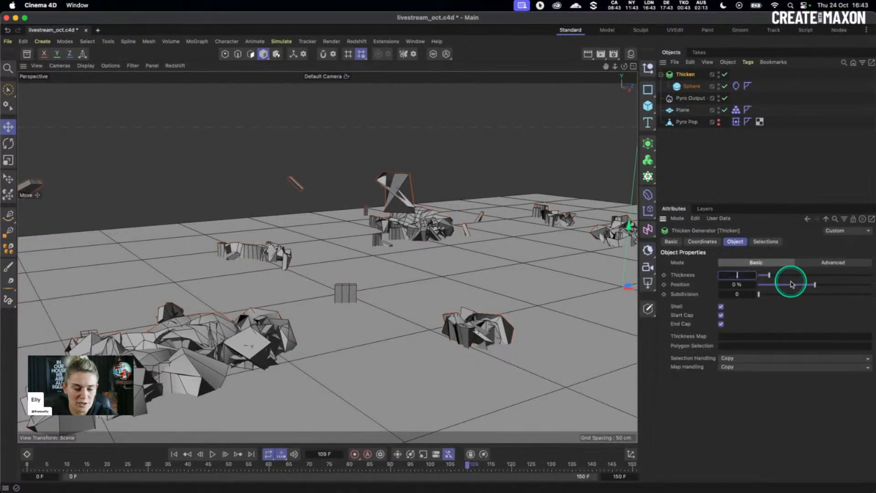
type("2")
key("Return")
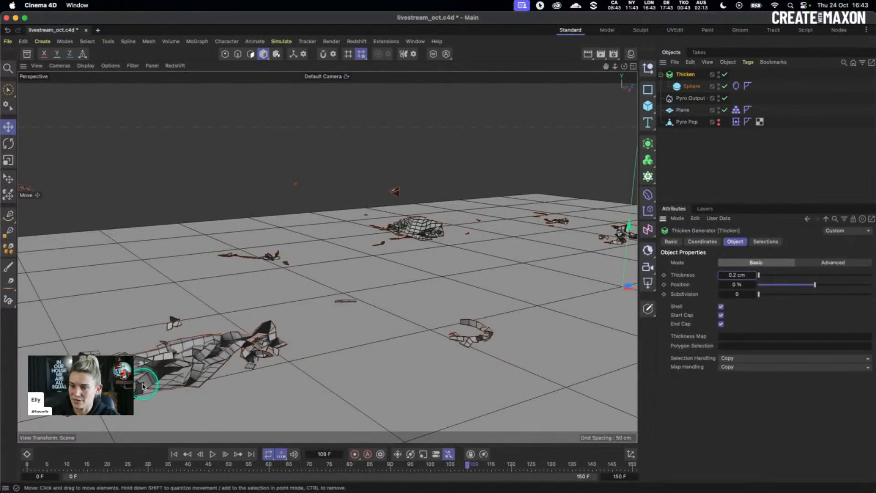
Add a Subdivision Surface as parent of the Thicken generator and inspect the smoothed cloth pieces
left_click_drag(145, 386, 273, 332, "alt")
scroll(146, 387, "down", 3)
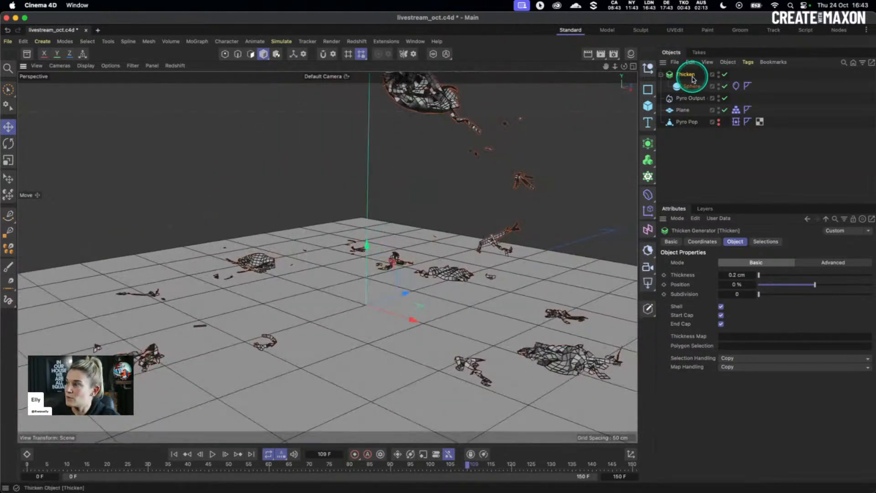
left_click(648, 144, "alt")
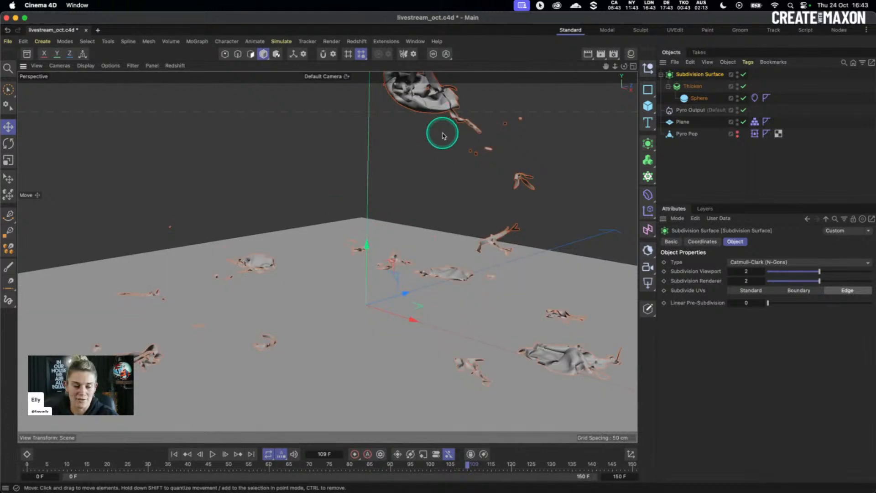
left_click_drag(442, 133, 377, 170, "alt")
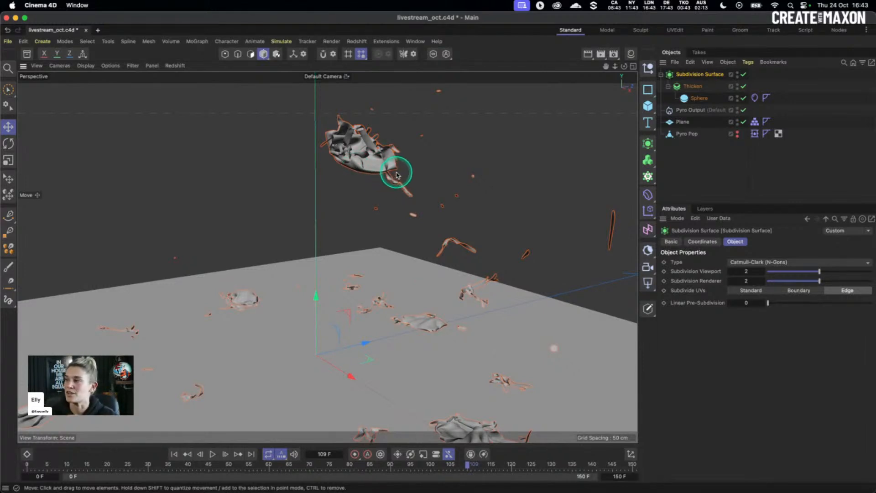
Disable the Subdivision Surface and add a Redshift Object tag to the Thicken generator
left_click(743, 74)
right_click(694, 88)
type("rs")
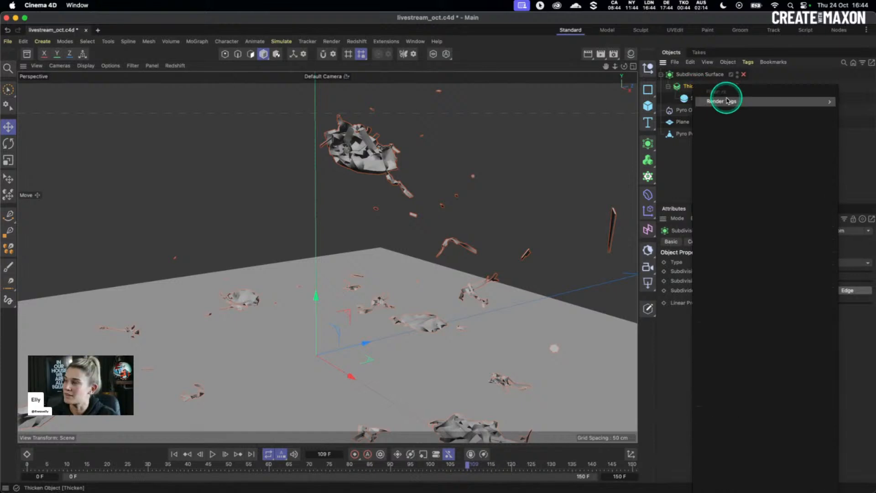
mouse_move(726, 100)
left_click(676, 104)
Override the geometry settings with tessellation enabled in the Thicken generator's Redshift Object tag, and delete the tag
left_click(731, 242)
left_click(697, 272)
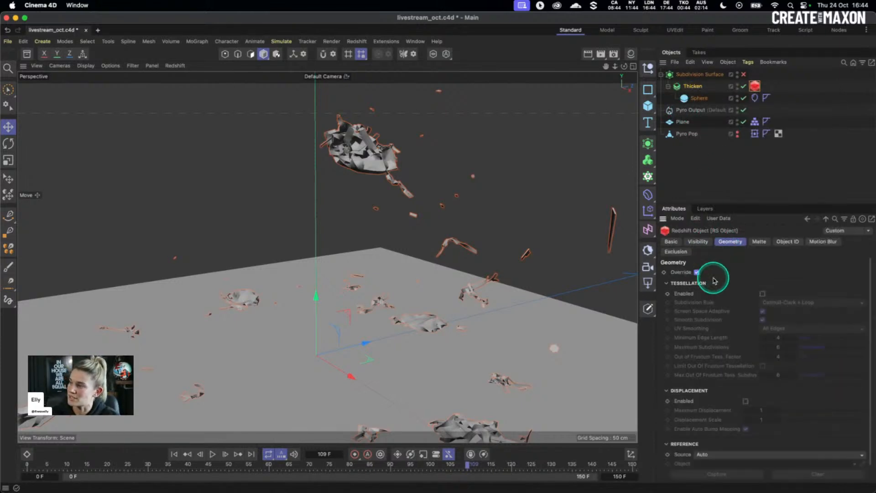
left_click(763, 293)
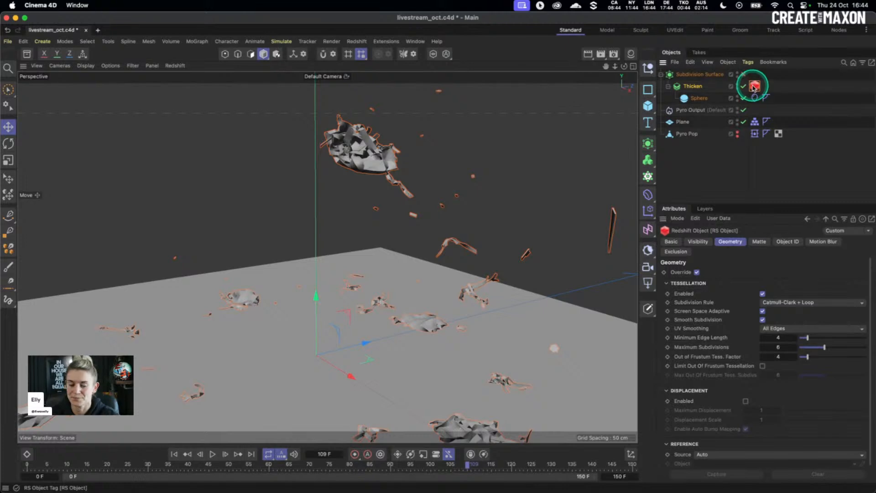
key("Delete")
Replay the subdivided cloth simulation from frame 0 and pause it at frame 112
left_click(174, 454)
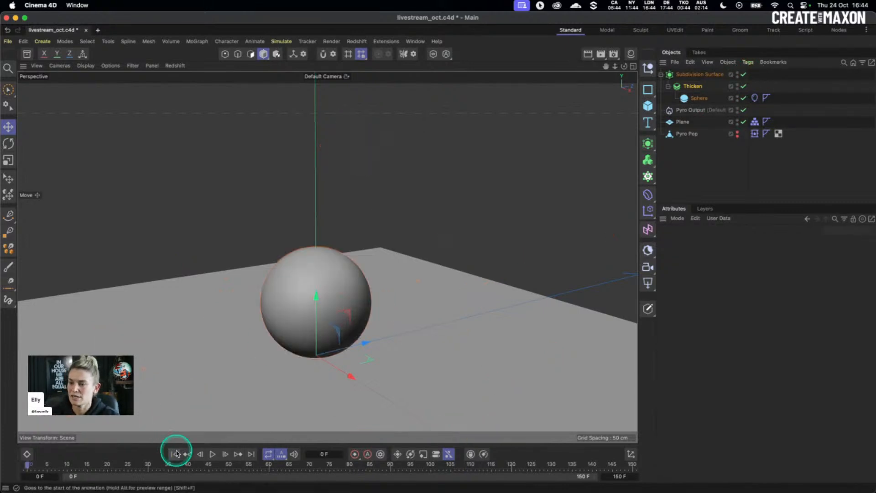
left_click(212, 454)
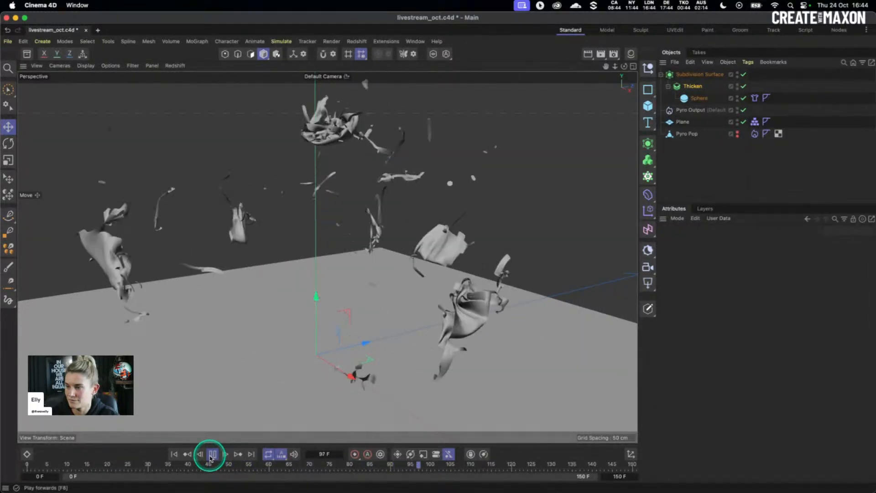
left_click(212, 454)
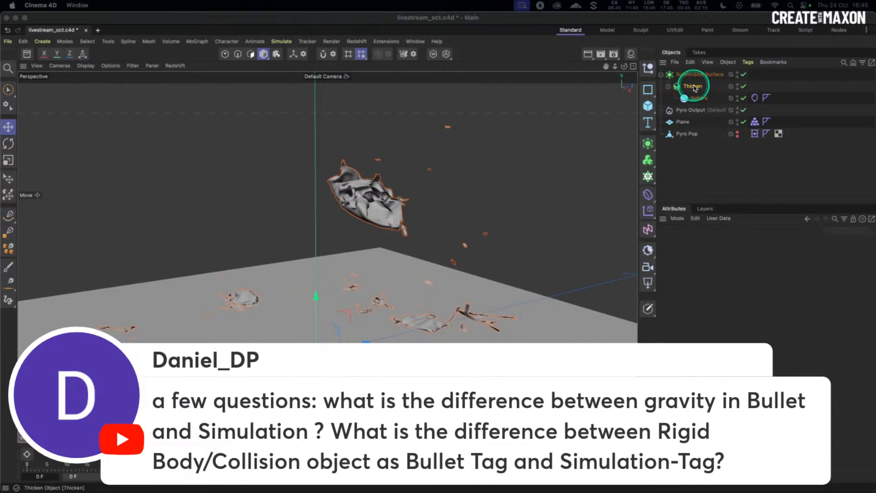
Compare the Bullet tags with the Simulation tags offered for the Thicken generator
right_click(696, 89)
mouse_move(732, 118)
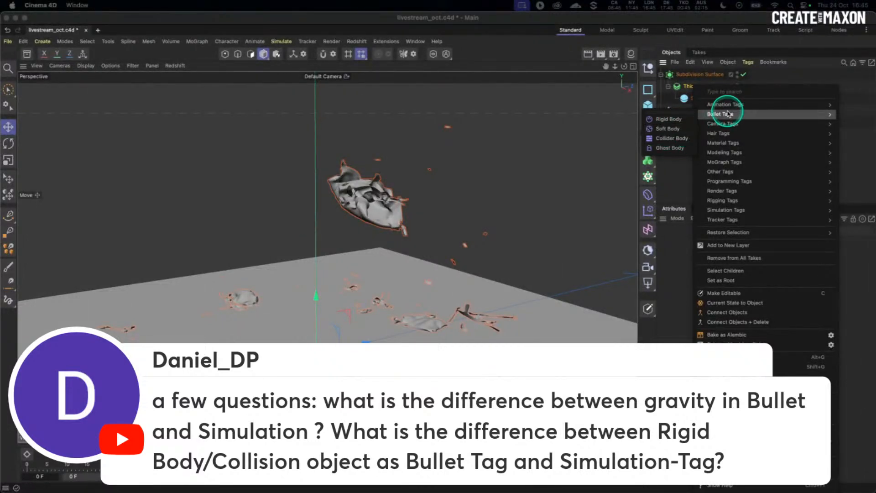
mouse_move(731, 209)
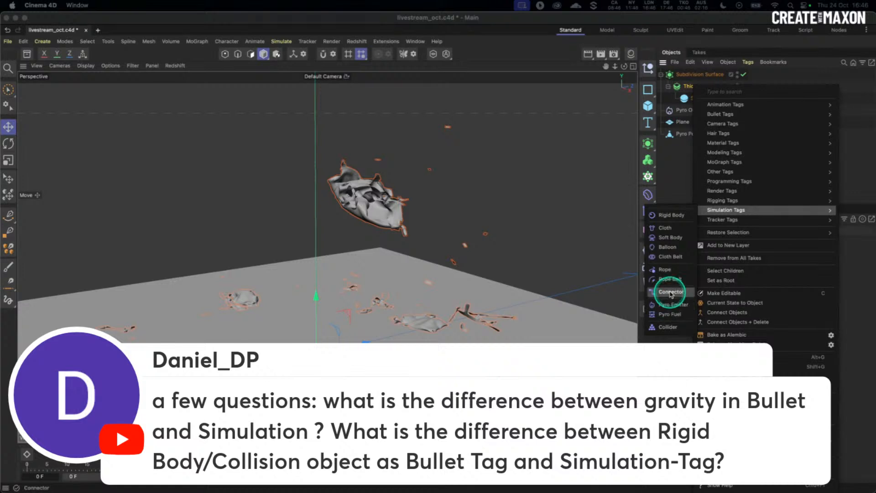
left_click(687, 75)
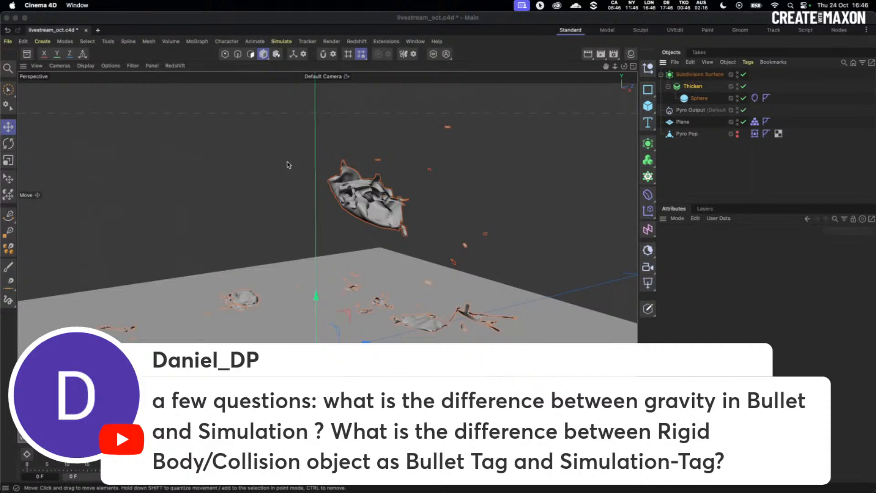
right_click(705, 84)
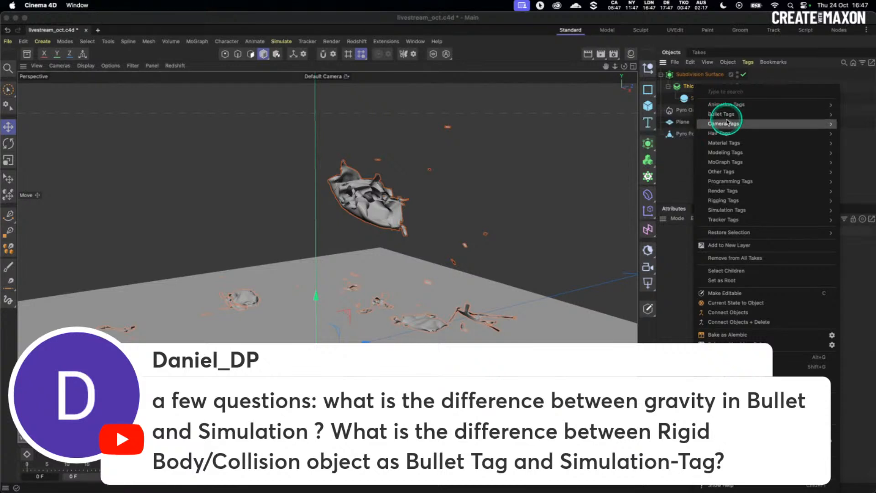
mouse_move(726, 210)
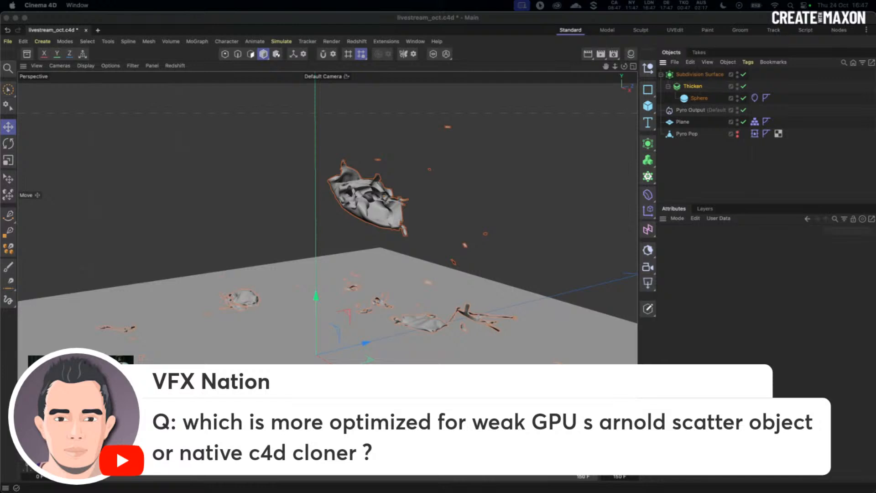
Add a Cloner object to the scene
left_click(648, 177)
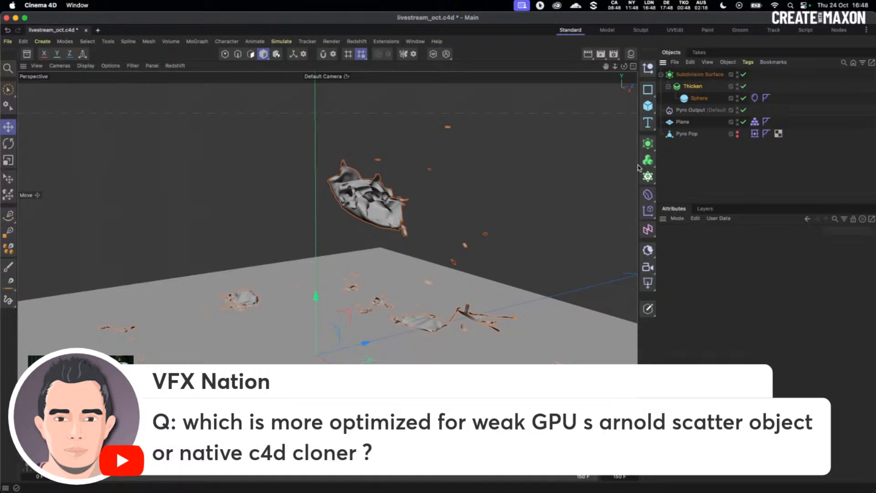
left_click_drag(648, 159, 700, 154)
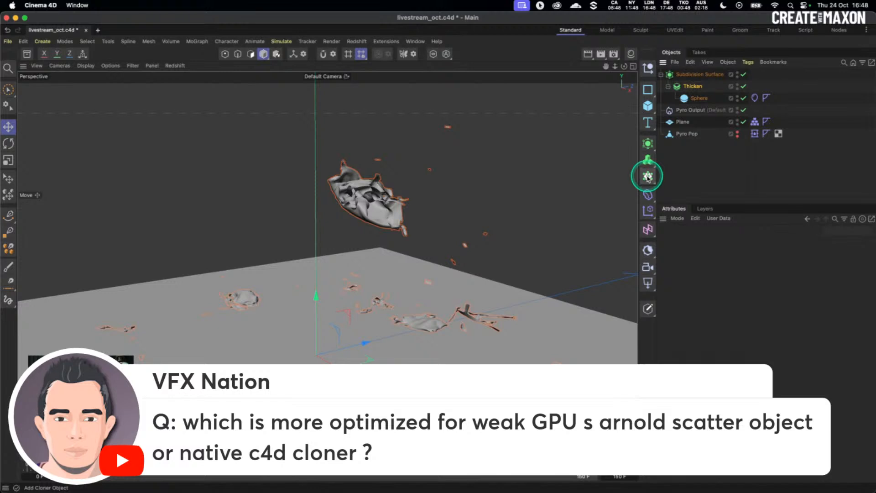
left_click(648, 177)
left_click(687, 192)
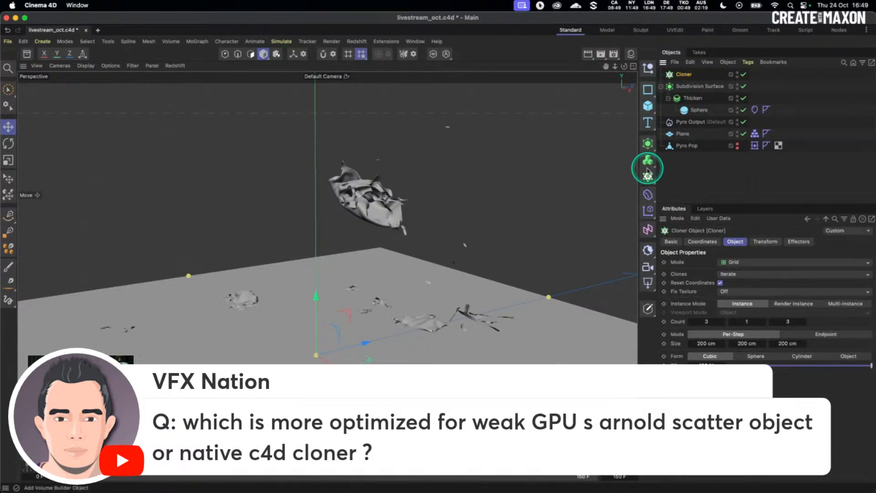
Add an RS Matrix object, set its Redshift Object tag's particle mode to Custom Objects, and select the Cloner
left_click_drag(648, 177, 700, 211)
left_click(755, 74)
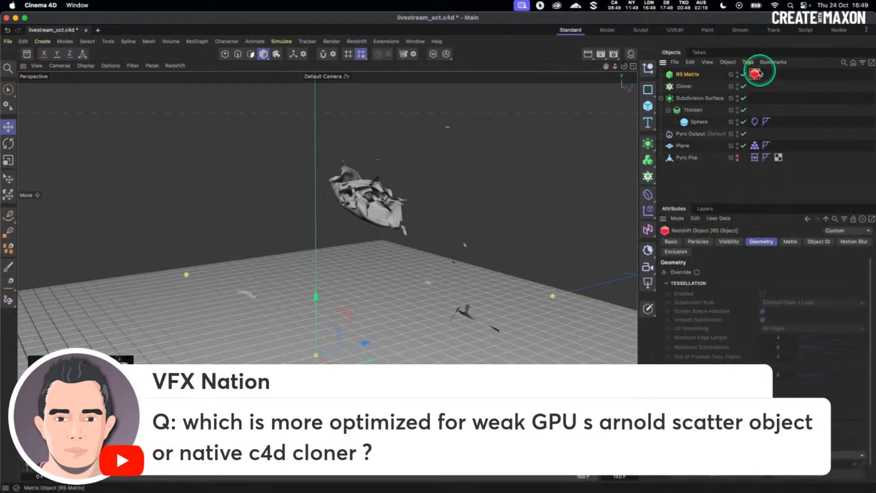
left_click(699, 242)
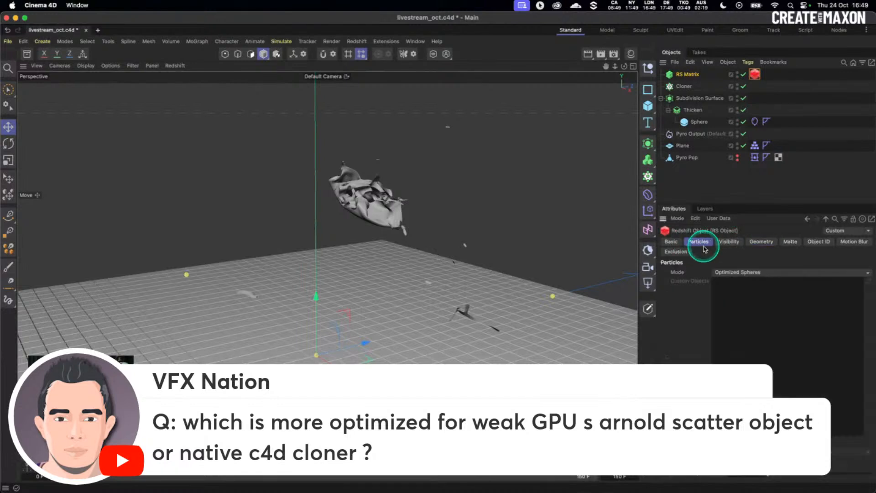
left_click(733, 272)
left_click(741, 321)
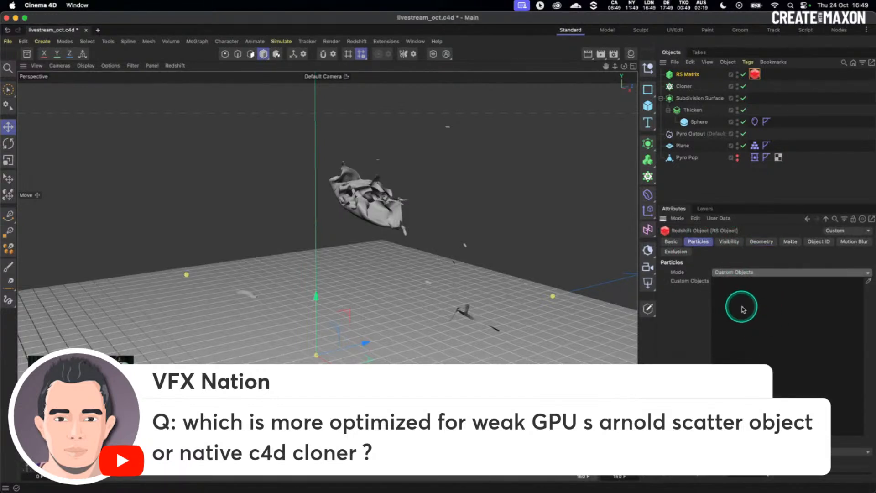
left_click(681, 90)
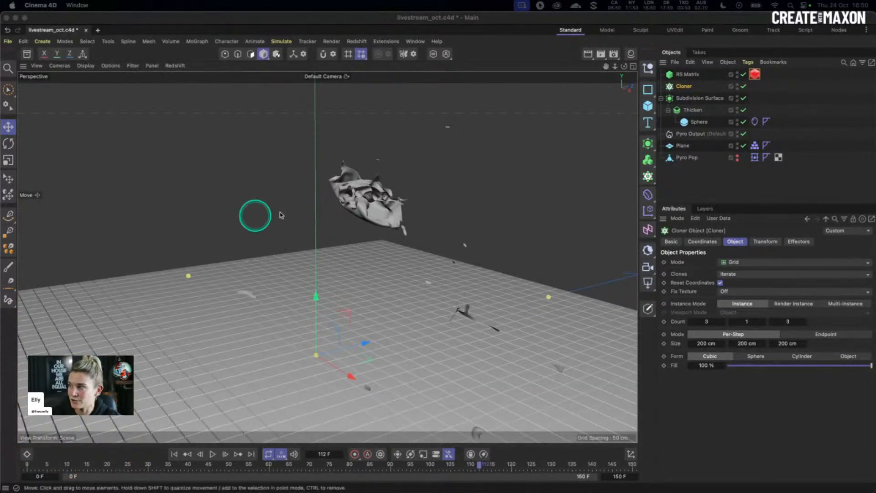
Read the help page for the Tear Past setting of the Sphere's Cloth tag, including its Map option, and close it
left_click(754, 122)
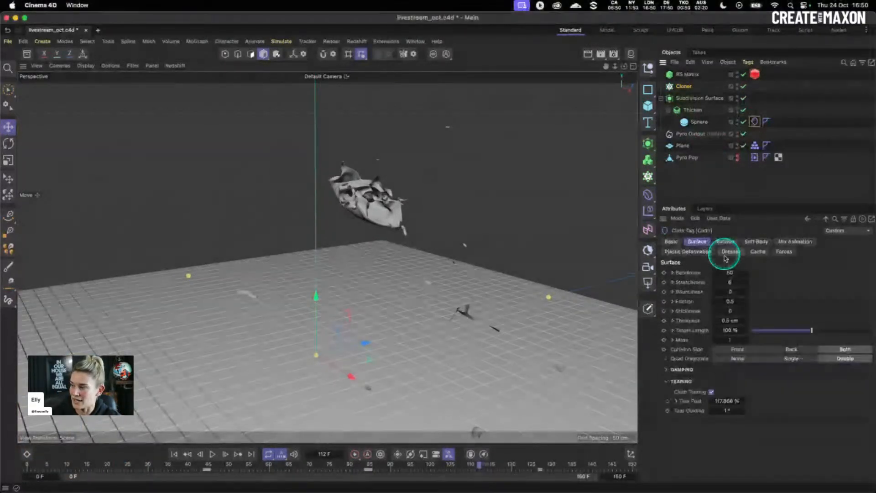
left_click(678, 401)
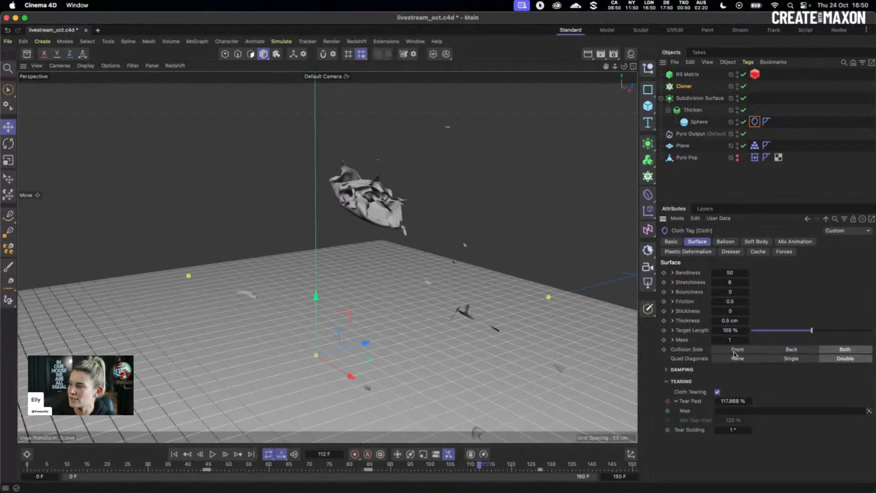
right_click(695, 403)
left_click(710, 463)
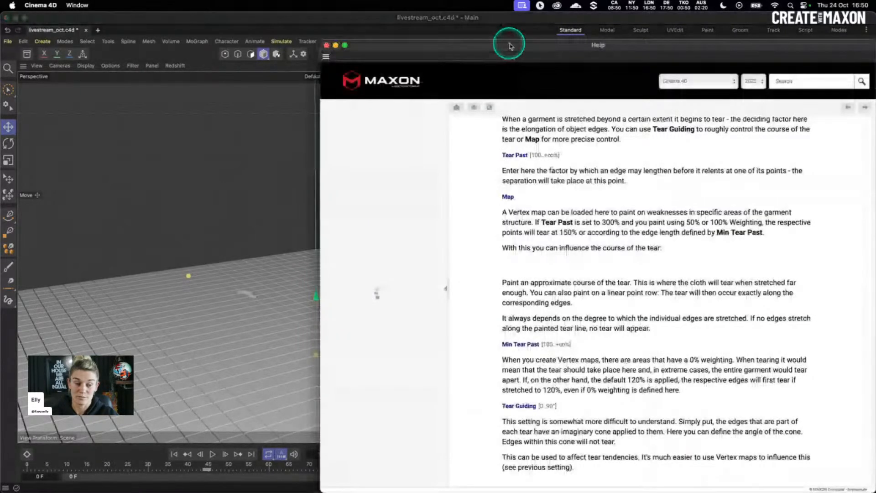
left_click_drag(510, 46, 298, 18)
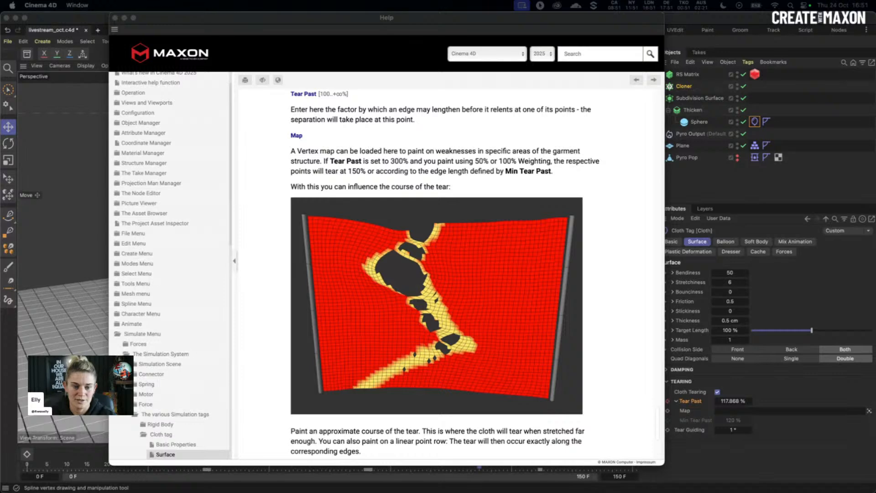
left_click(115, 18)
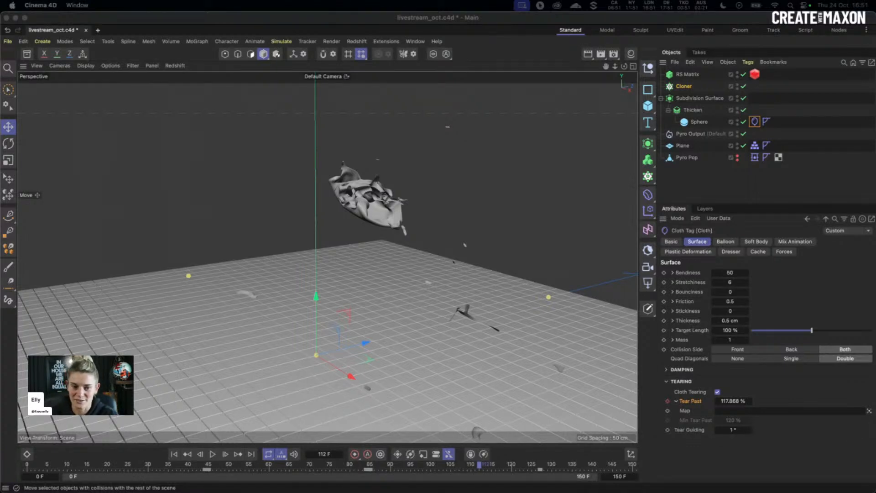
Check which renderers are available in the Render Settings and close the window
left_click(614, 54)
left_click(635, 71)
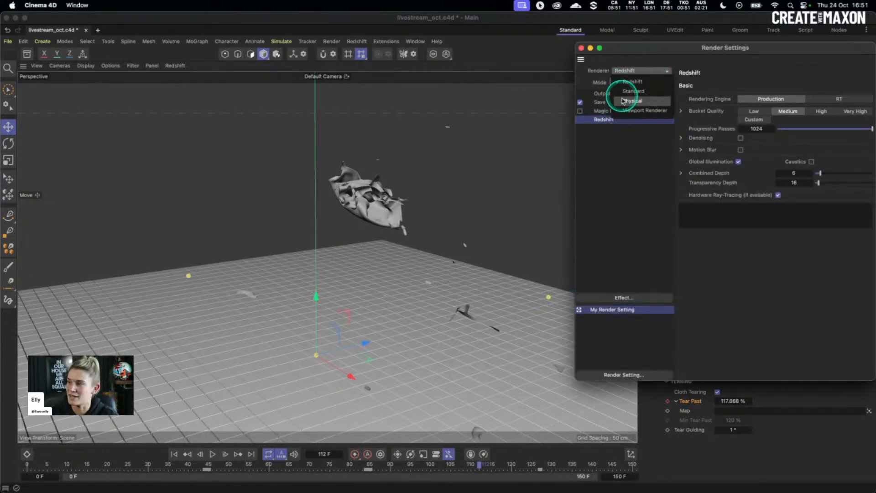
left_click(632, 64)
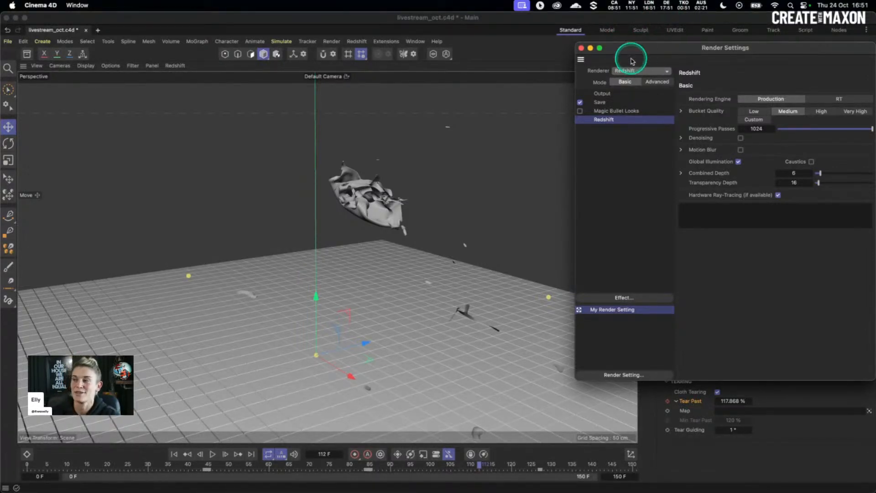
left_click_drag(644, 48, 389, 74)
left_click(327, 74)
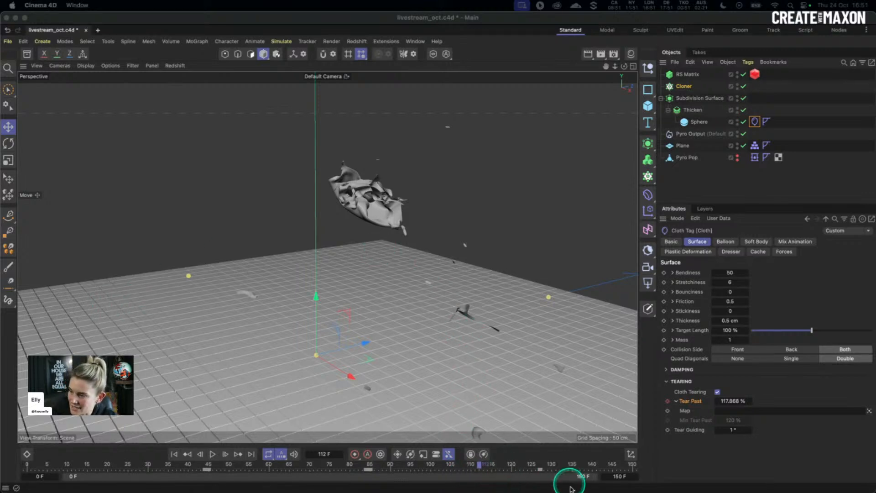
View the finished example video Deflate, Inflate, Pop.mp4 in QuickTime Player and close it
mouse_move(576, 480)
left_click(782, 479)
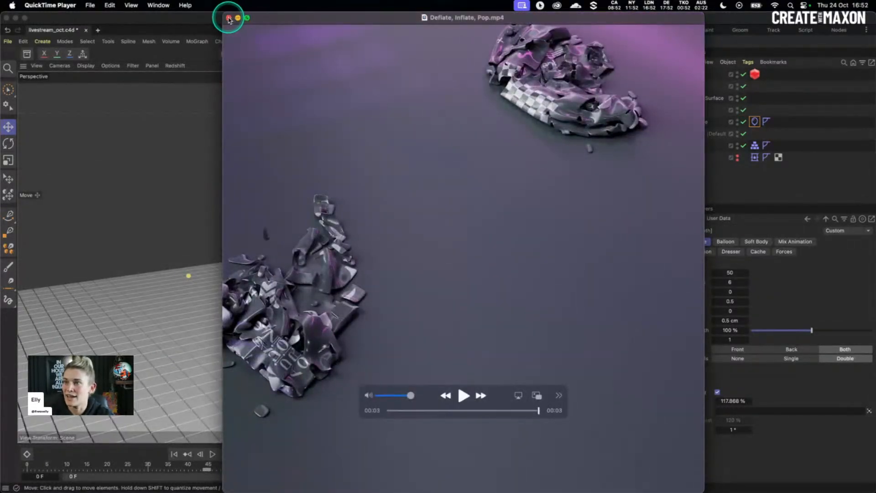
left_click(229, 18)
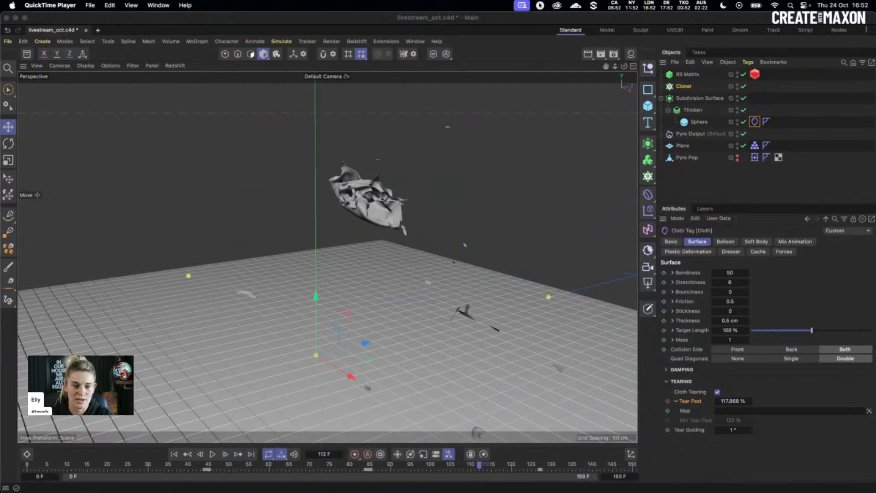
Switch to Chrome and open the Maxon Events page from the livestream thank-you page
key("super+Tab")
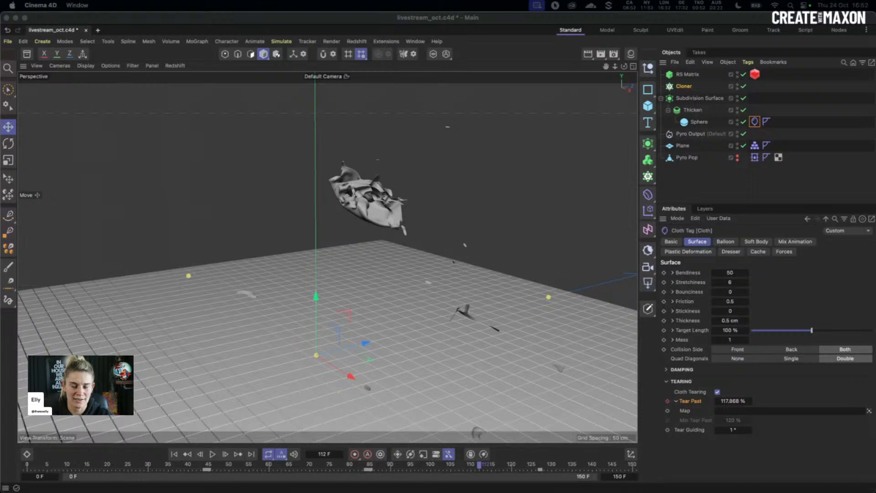
left_click_drag(0, 6, 224, 4)
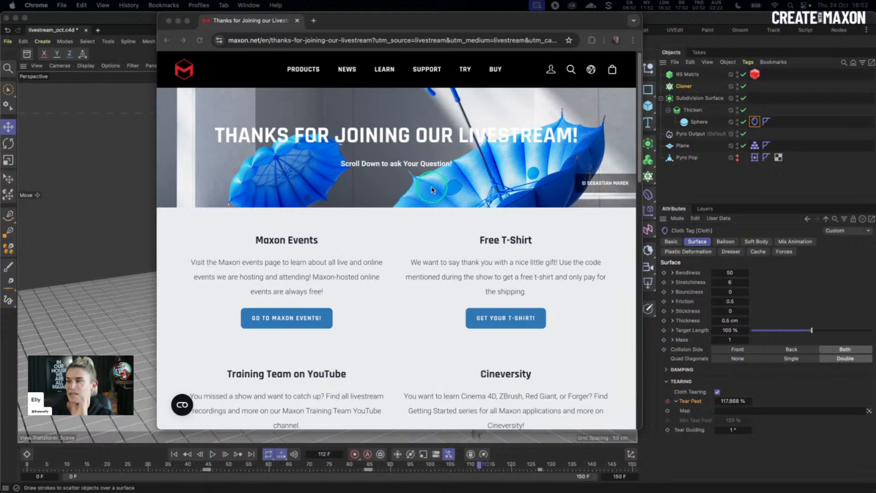
scroll(386, 210, "down", 2)
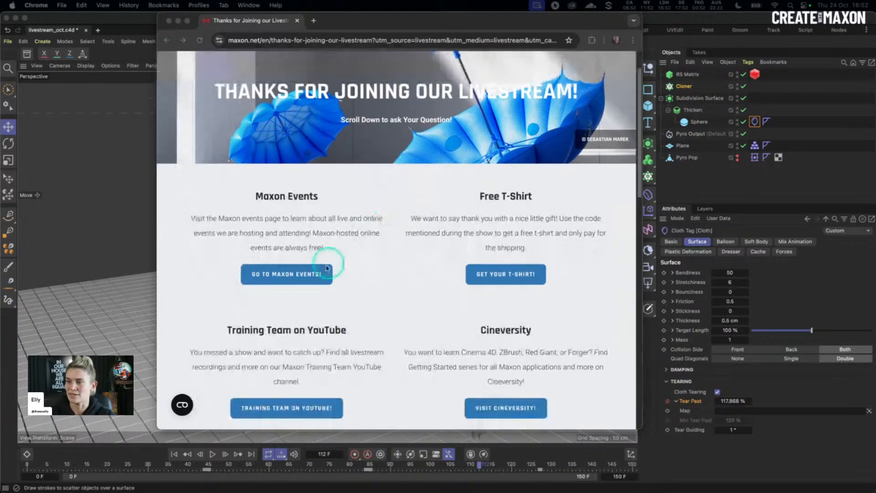
left_click(296, 278)
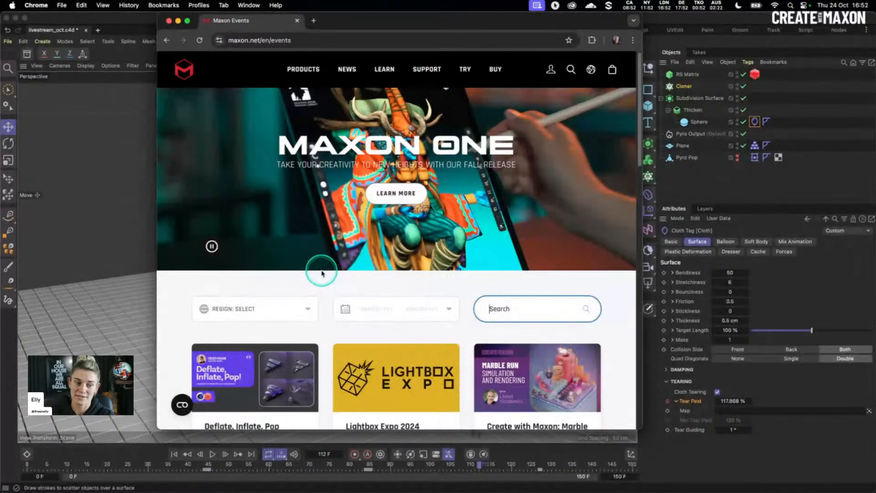
Browse the upcoming livestreams and events listed on the Maxon Events page
scroll(323, 269, "down", 5)
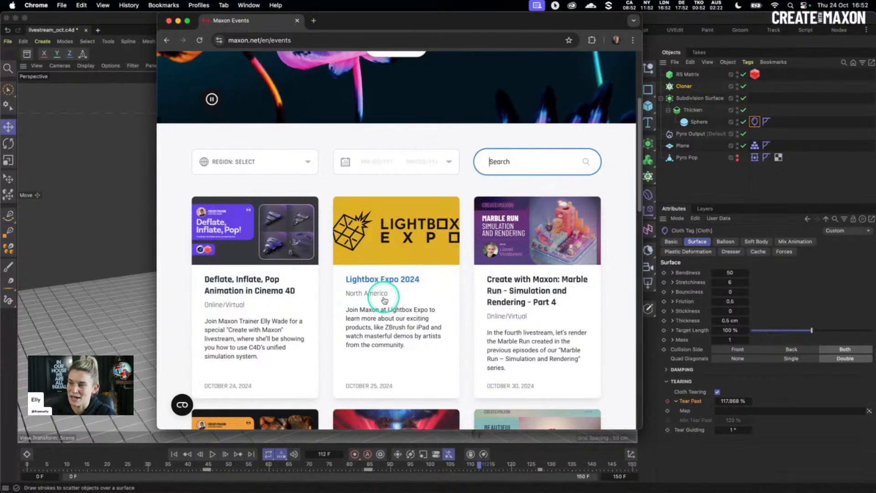
scroll(433, 215, "down", 3)
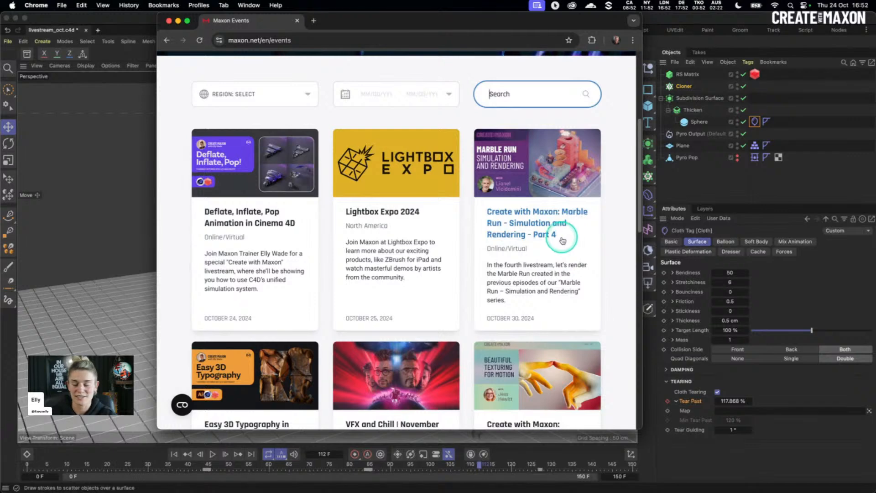
scroll(572, 241, "down", 7)
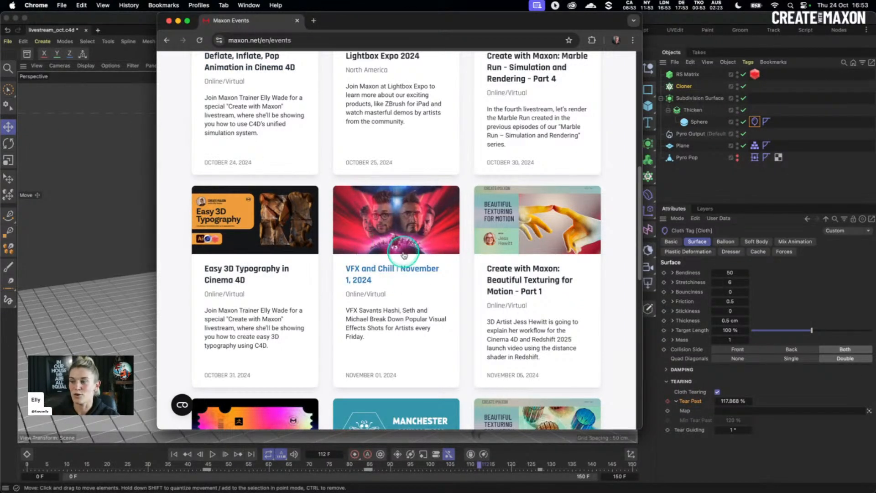
Finish browsing the Maxon Events page, return to the livestream thank-you page, and open the Maxon Training Team YouTube channel from it
scroll(410, 251, "down", 3)
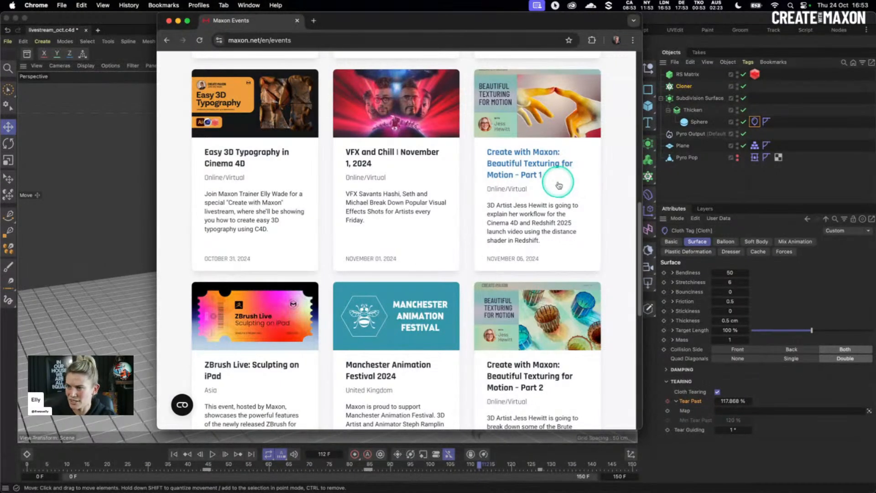
left_click(167, 40)
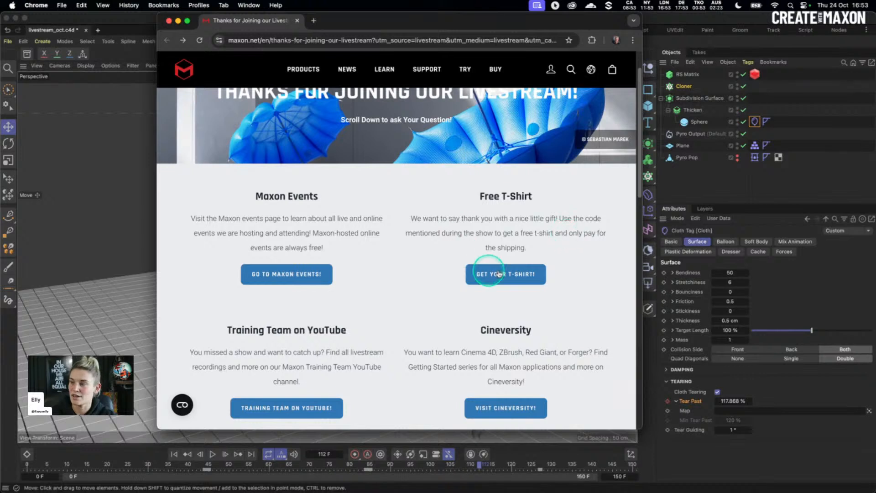
scroll(401, 245, "down", 4)
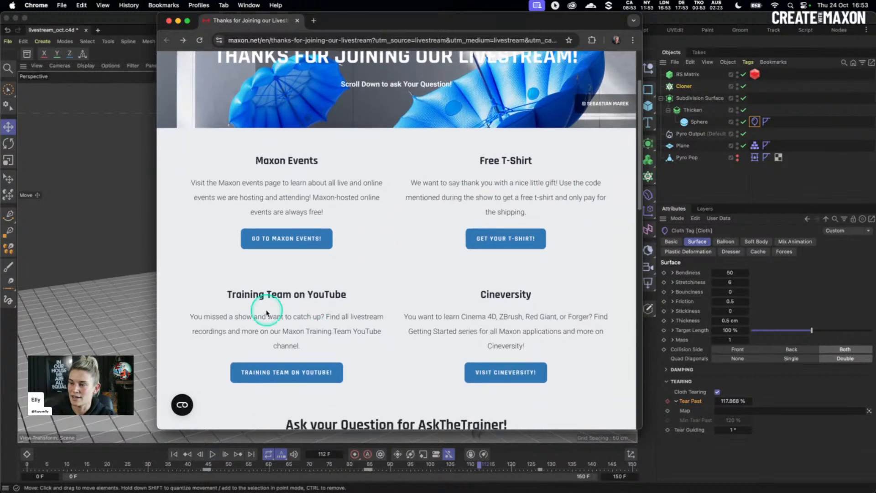
scroll(327, 338, "down", 2)
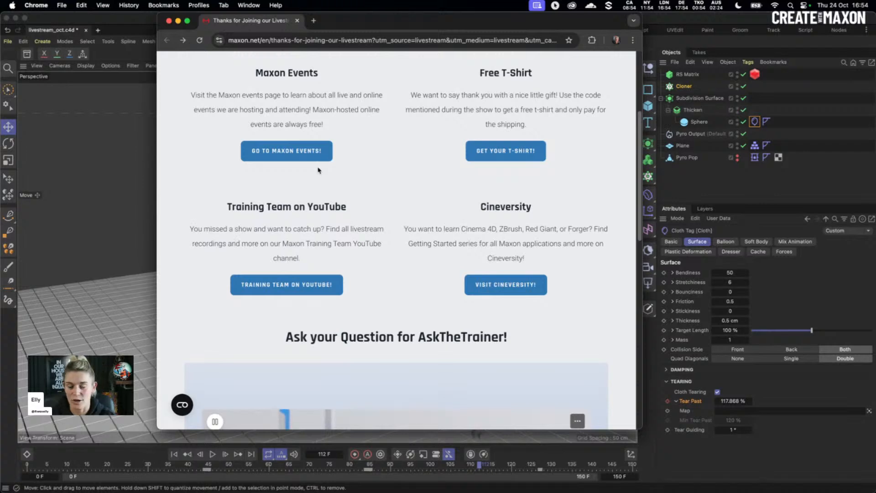
left_click(287, 284)
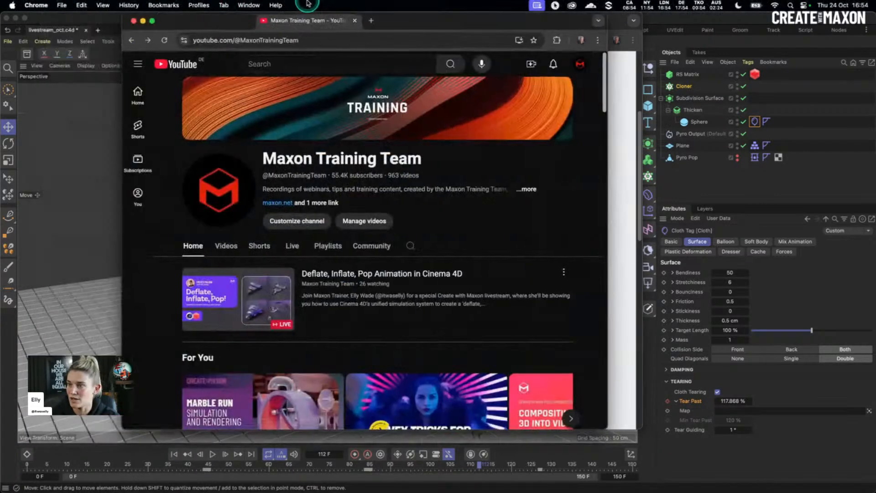
left_click(433, 273)
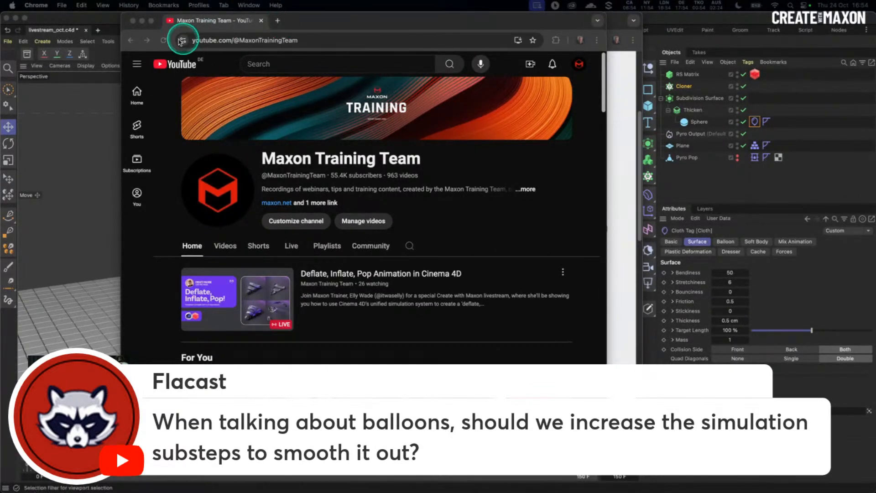
Switch to Cinema 4D and open the project's Simulation settings to examine the substeps
left_click(109, 24)
key("super+d")
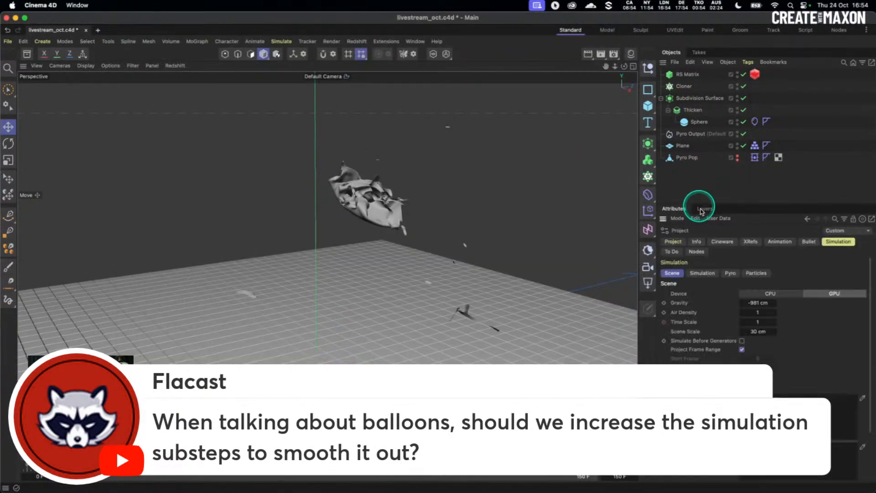
left_click(701, 273)
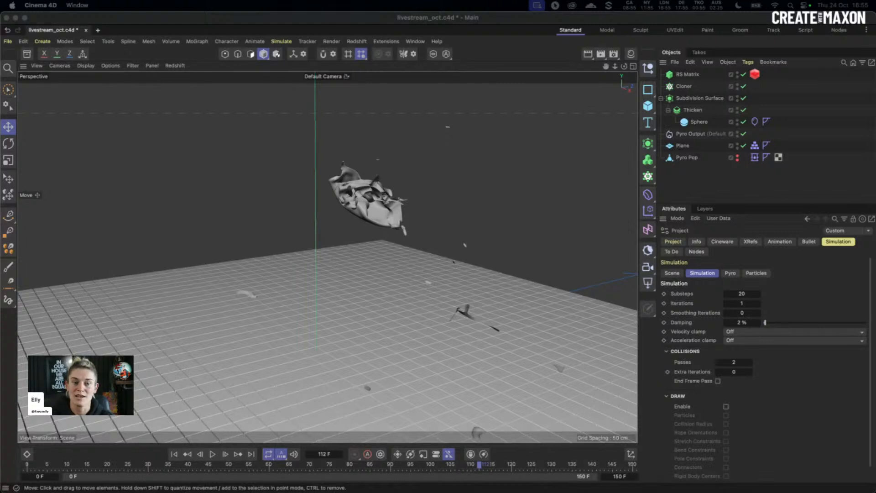
View the presenter's Instagram profile in Chrome, close it, and return to the Cinema 4D scene
left_click_drag(310, 1, 245, 4)
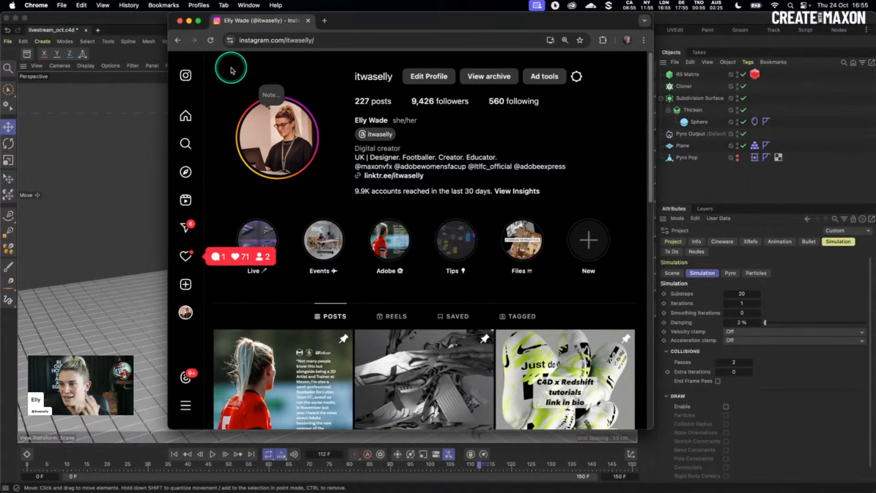
left_click(180, 20)
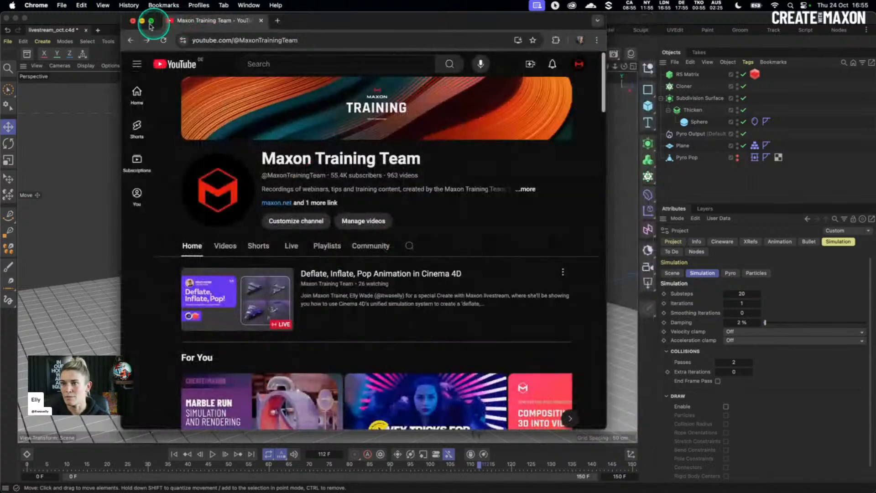
left_click(109, 24)
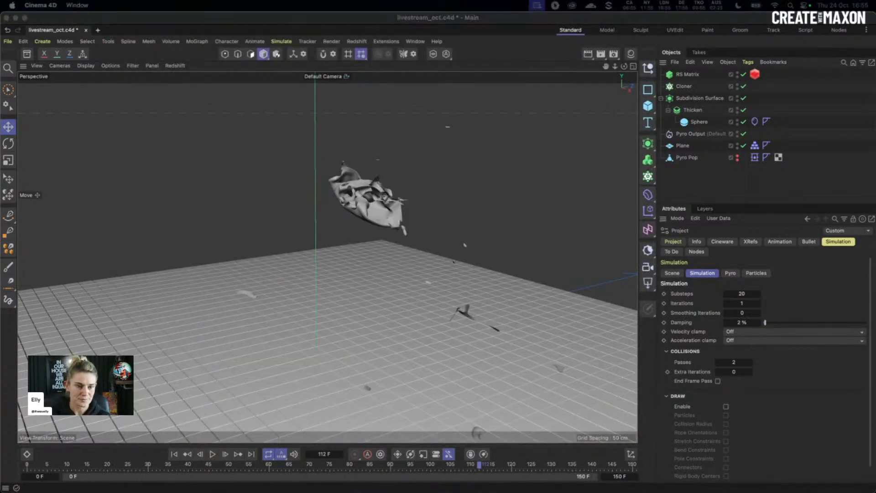